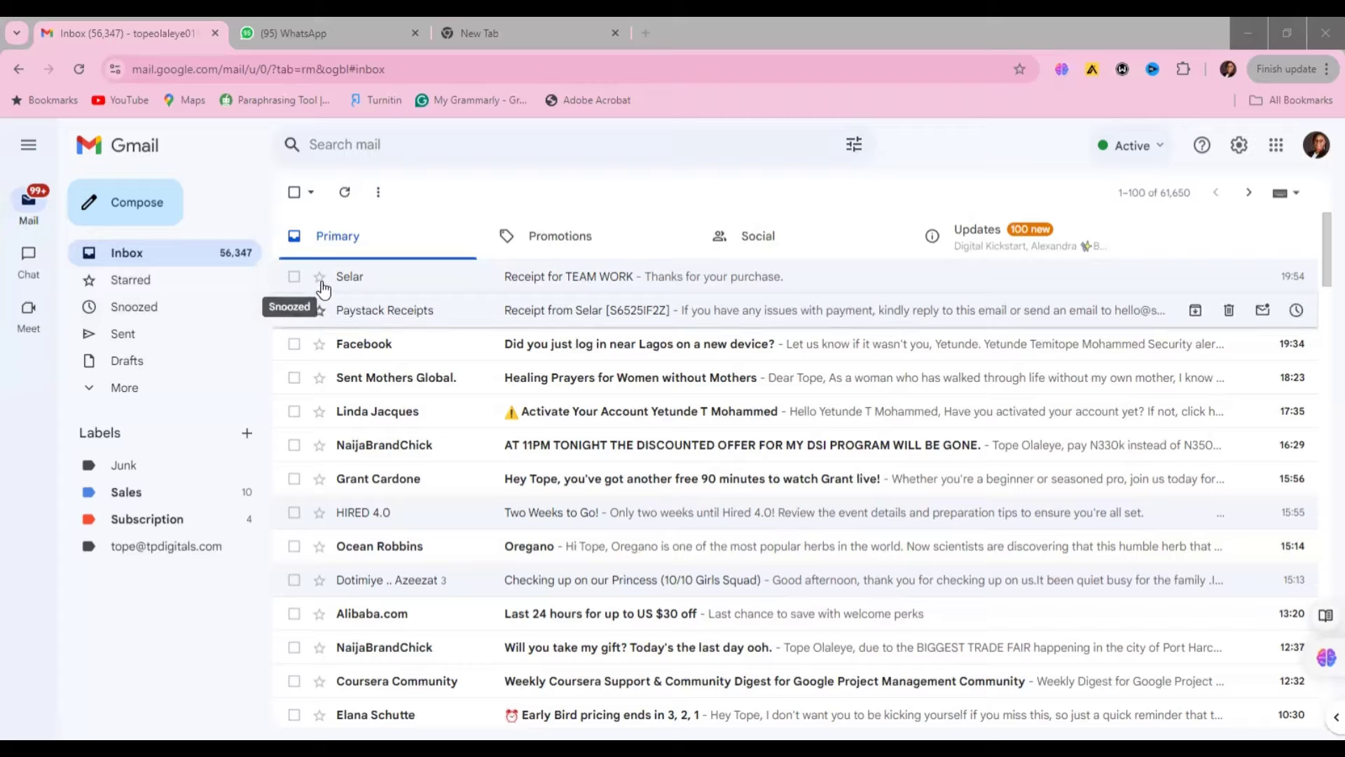
# - Star the Paystack Receipts email and check the Starred folder before returning to the inbox
pyautogui.click(319, 311)
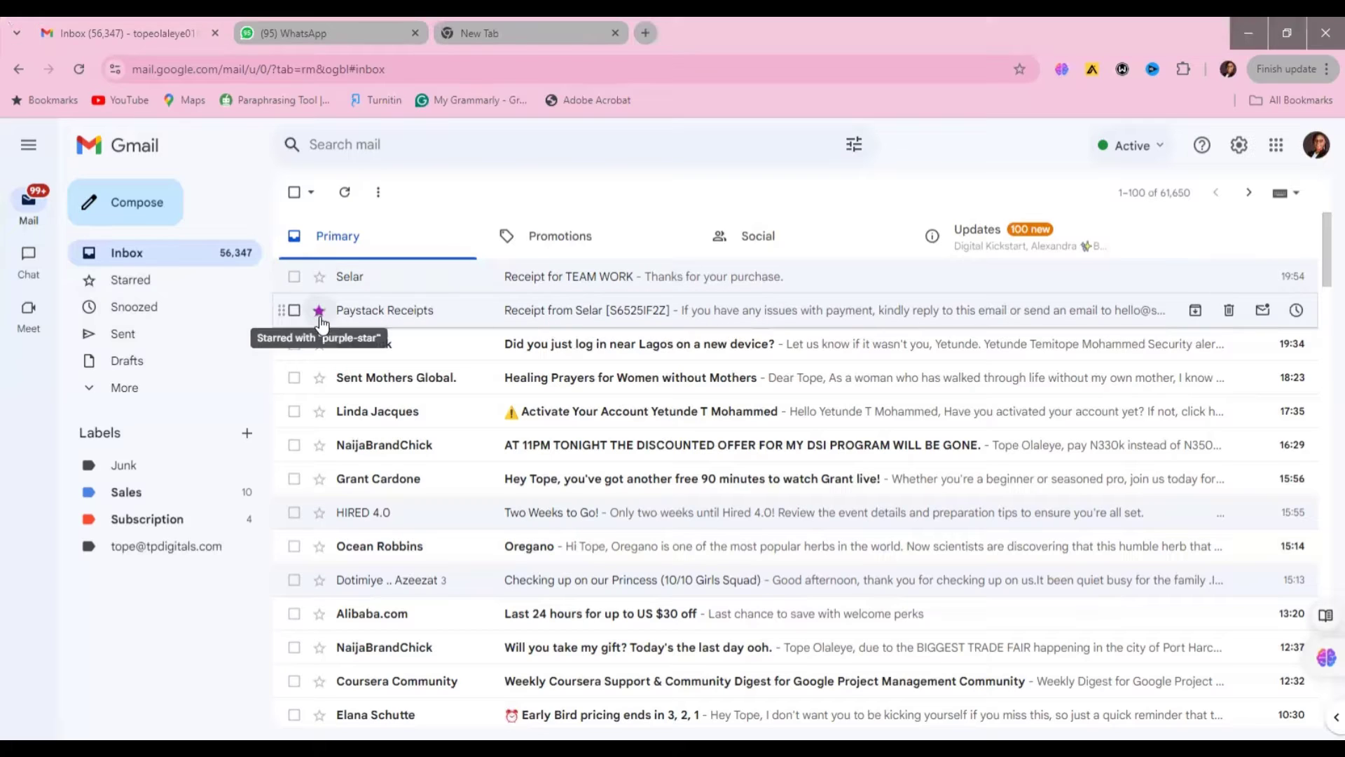
pyautogui.click(133, 284)
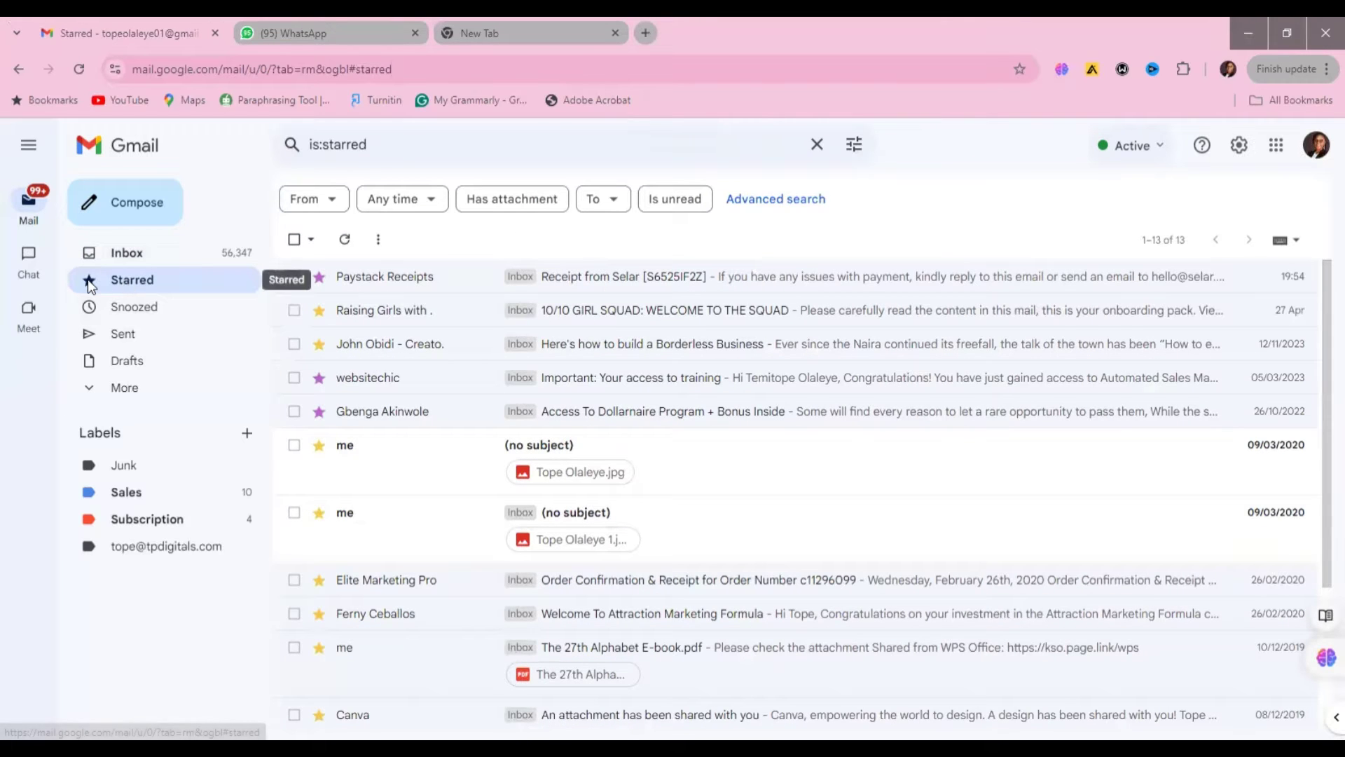
pyautogui.click(121, 254)
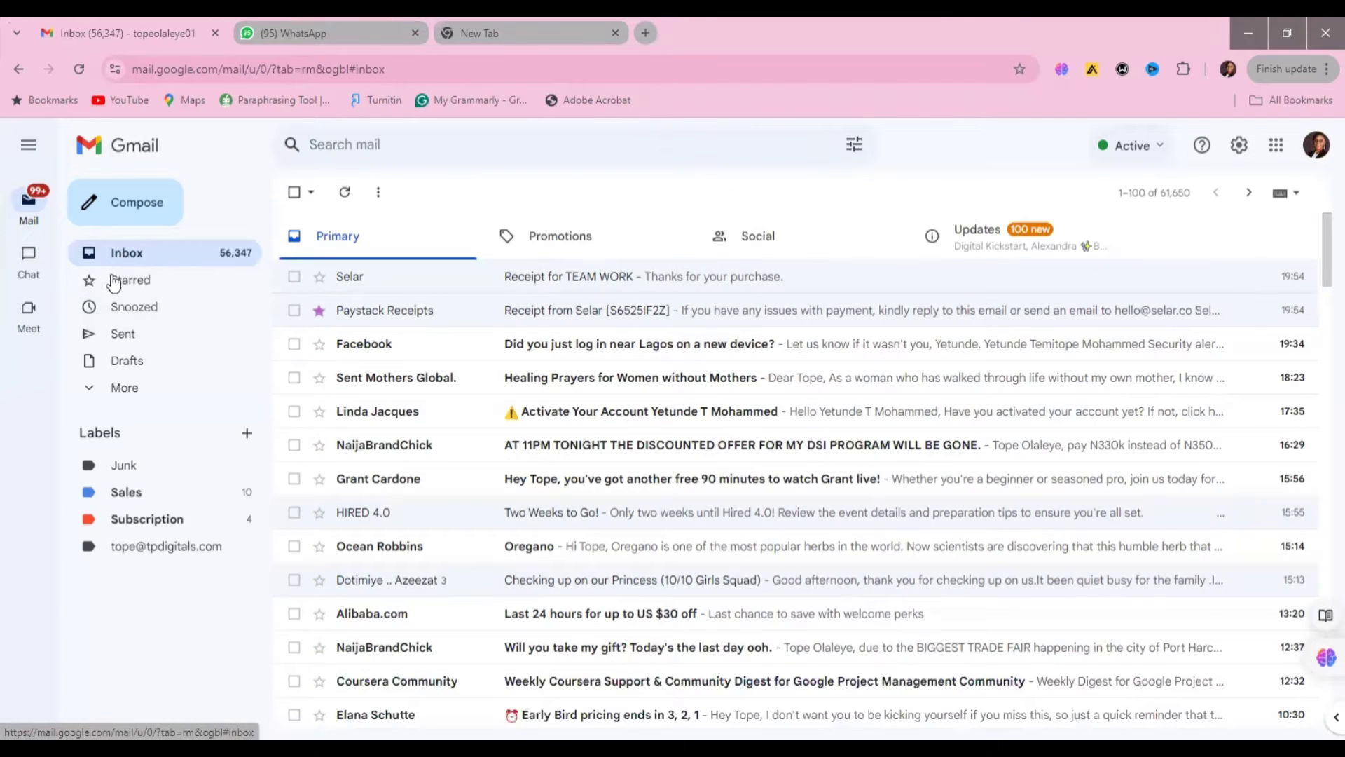
pyautogui.click(319, 310)
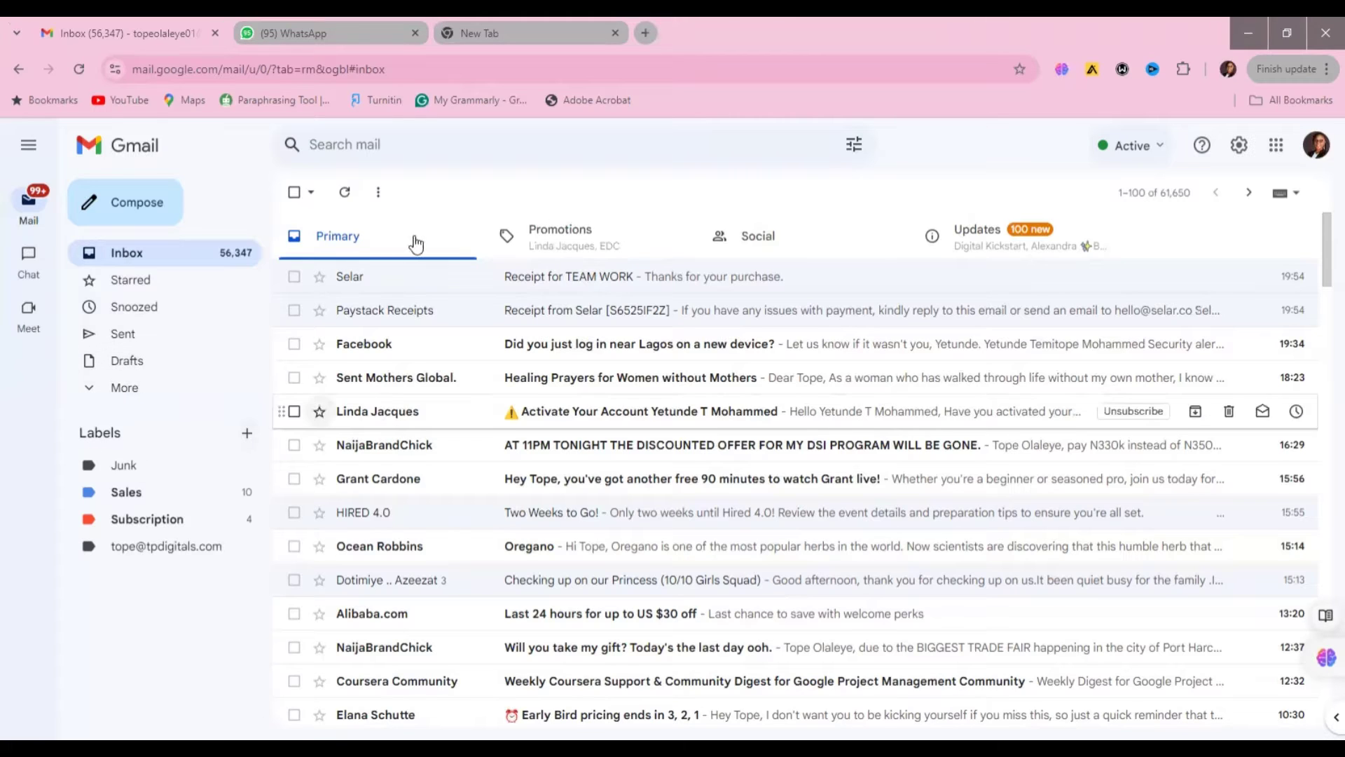
# - Browse the Promotions, Social and Updates inbox tabs, then return to Primary
pyautogui.click(525, 238)
pyautogui.click(755, 254)
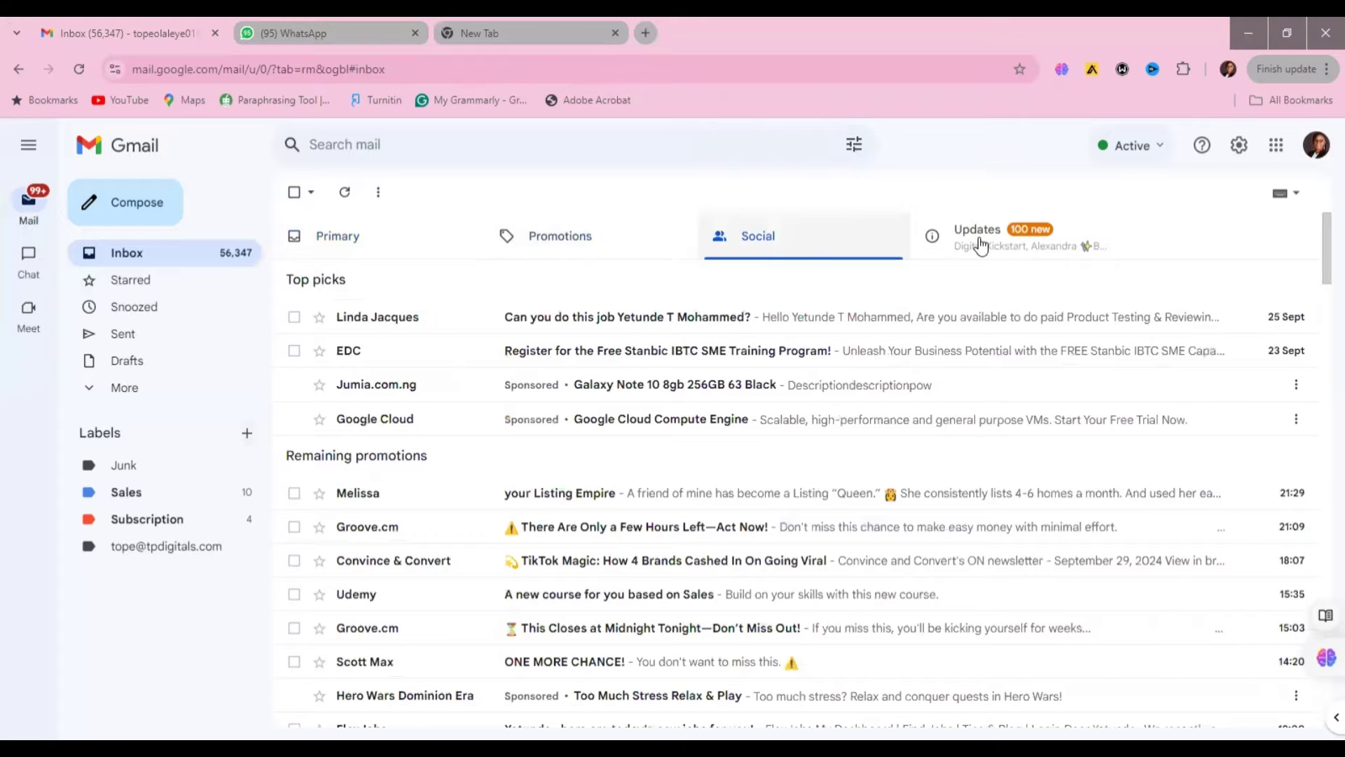
pyautogui.click(980, 242)
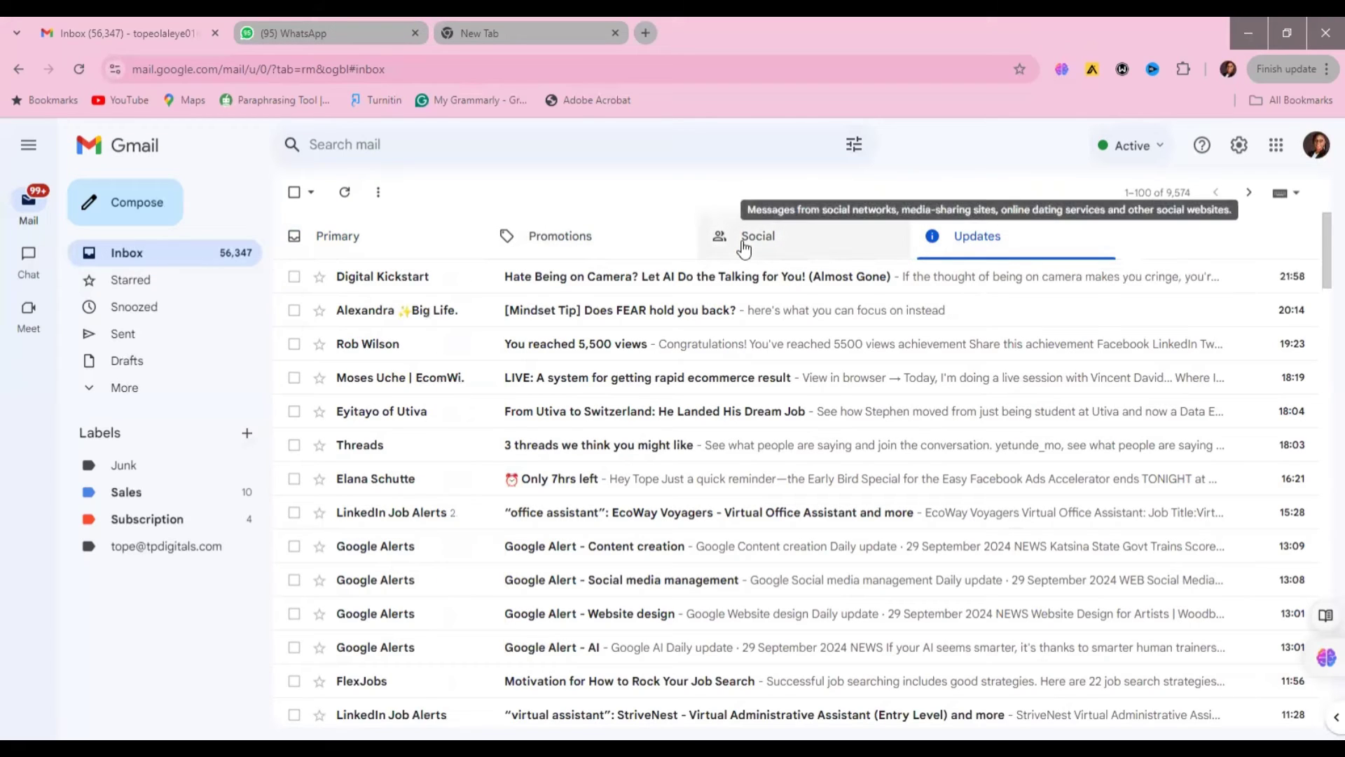
pyautogui.click(565, 245)
pyautogui.click(363, 245)
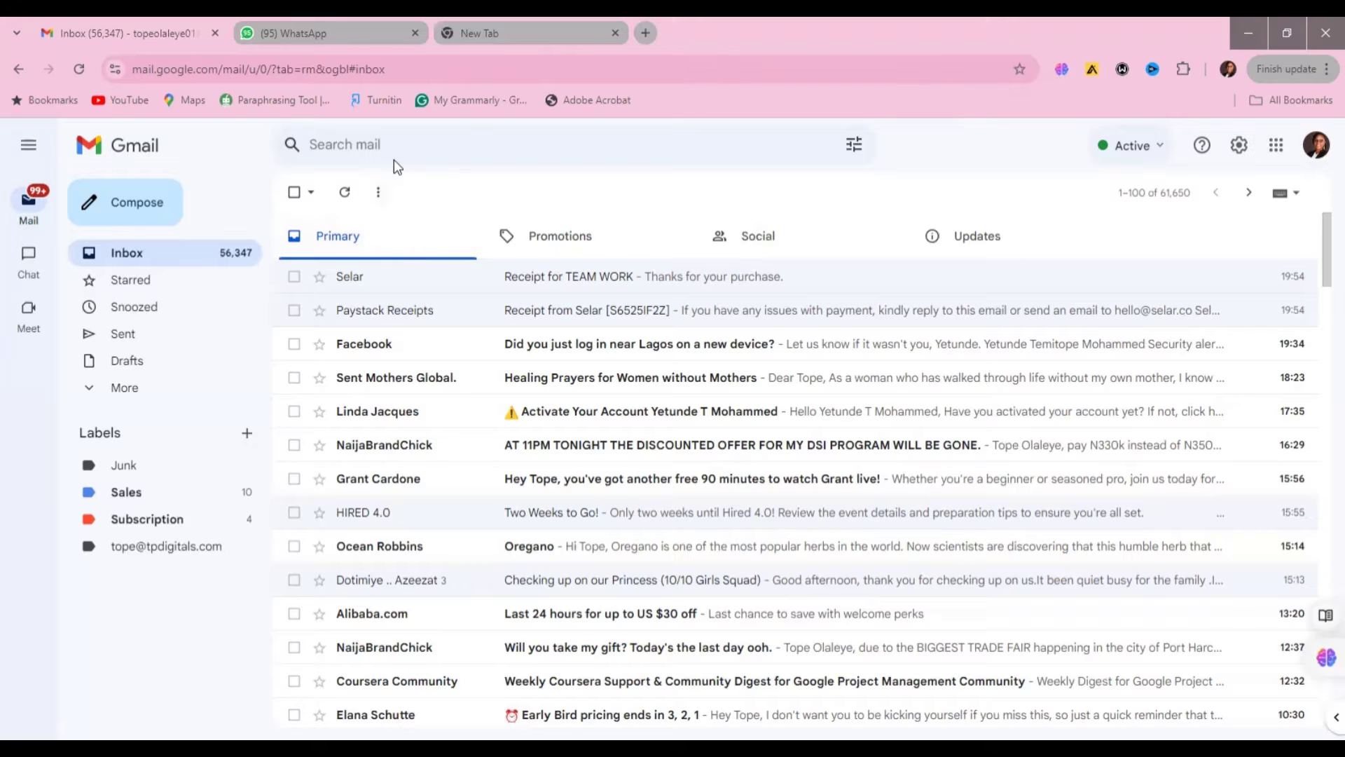
# - Search the mailbox for 'before:2020'
pyautogui.click(378, 143)
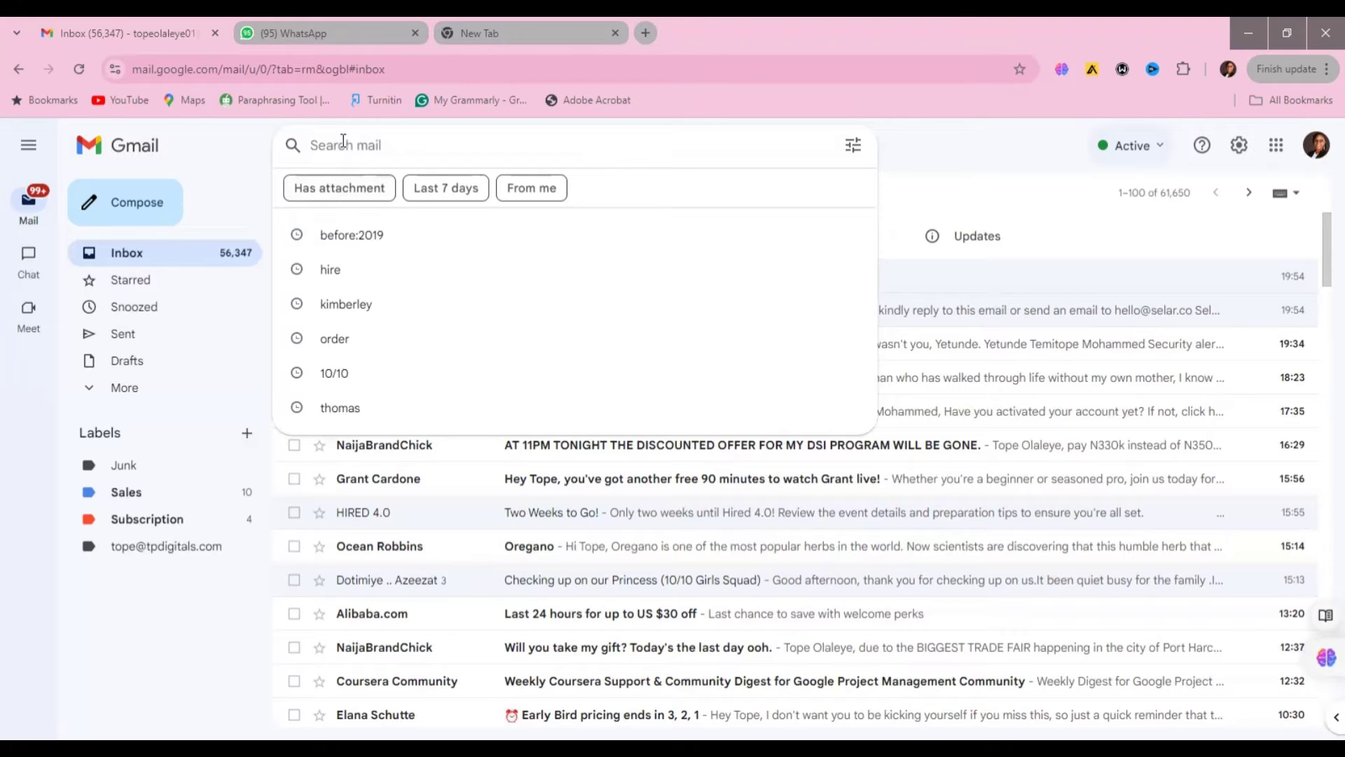
pyautogui.write('befor')
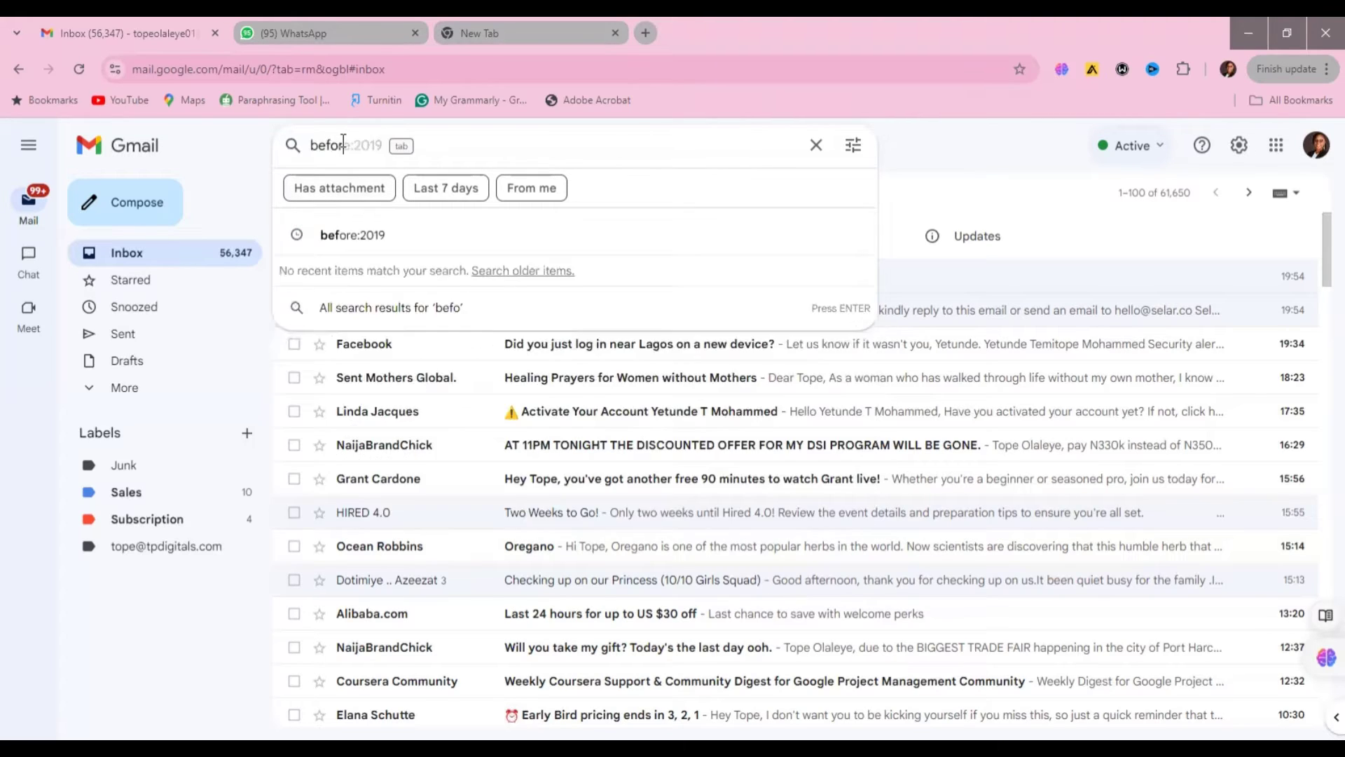
pyautogui.write('e:')
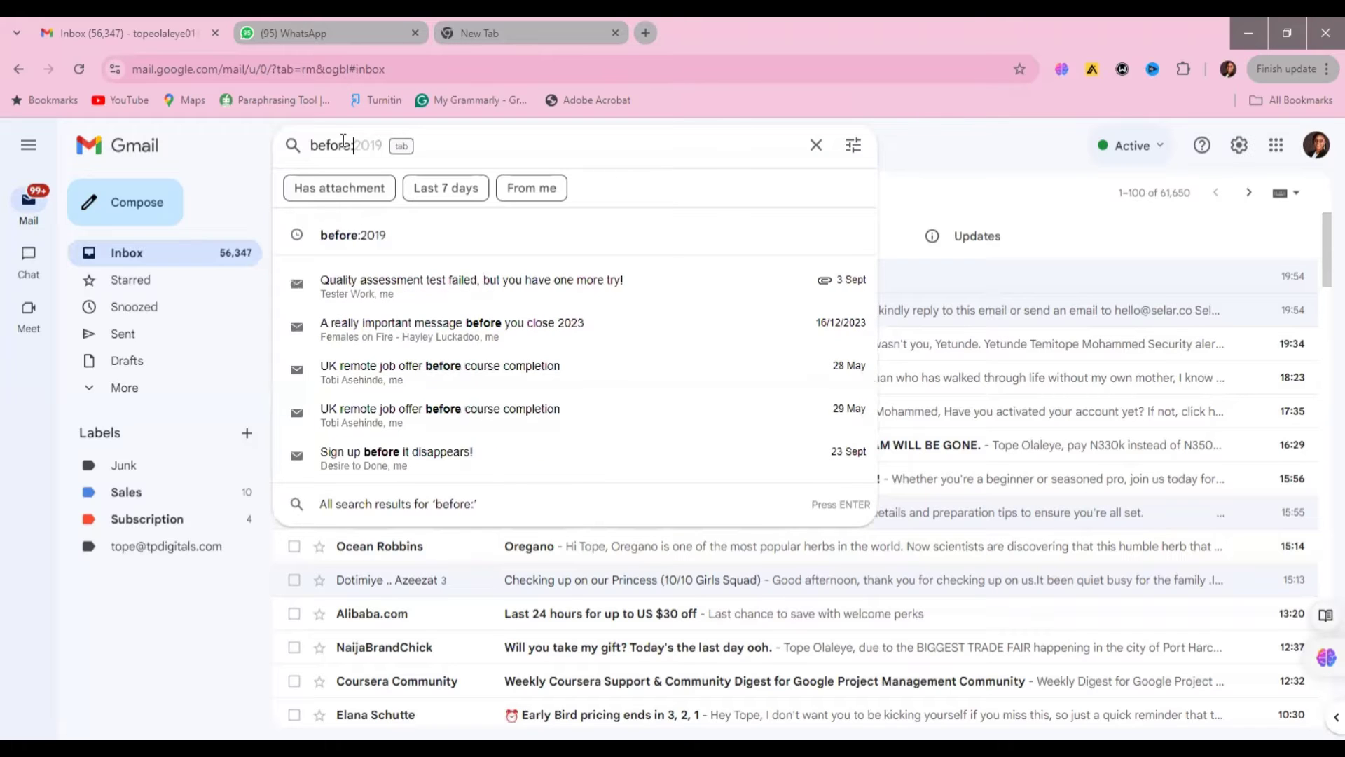
pyautogui.write('218')
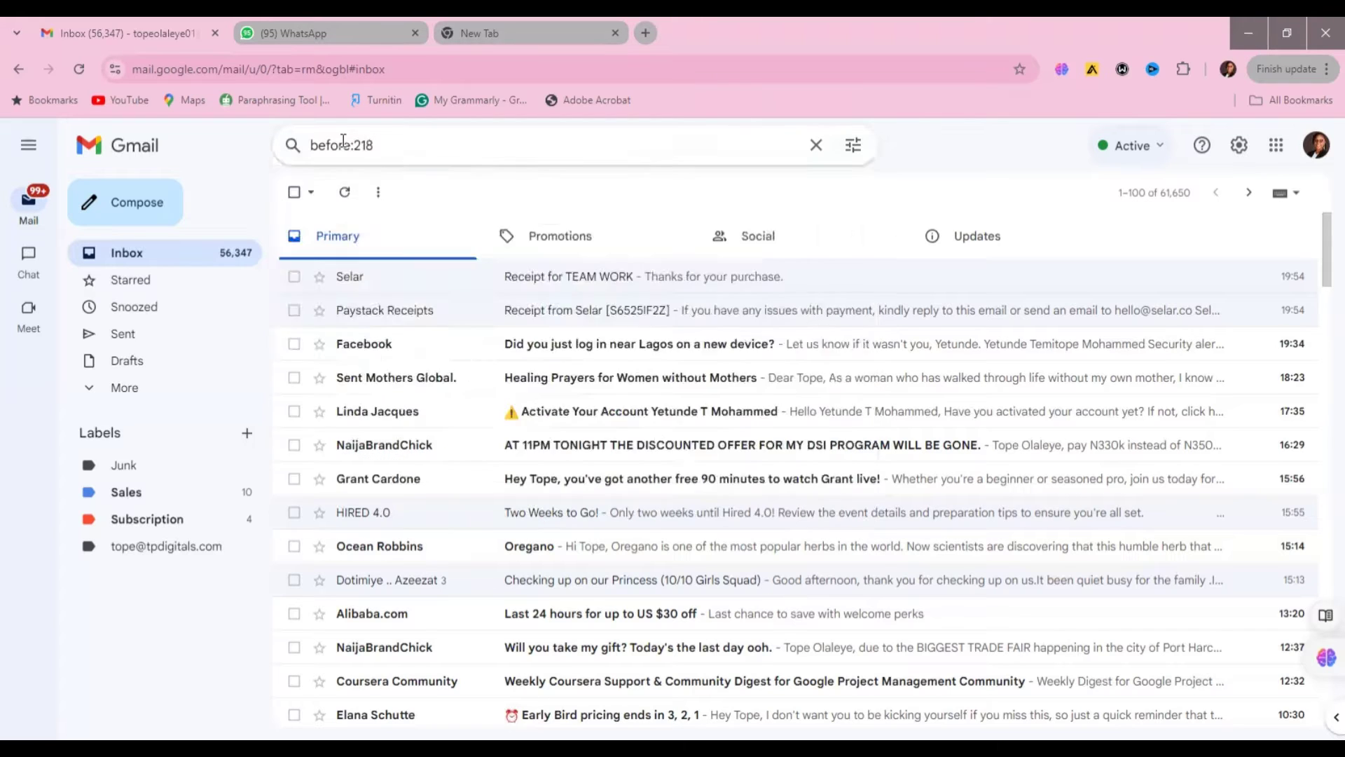
pyautogui.press('BackSpace')
pyautogui.press('BackSpace')
pyautogui.write('018')
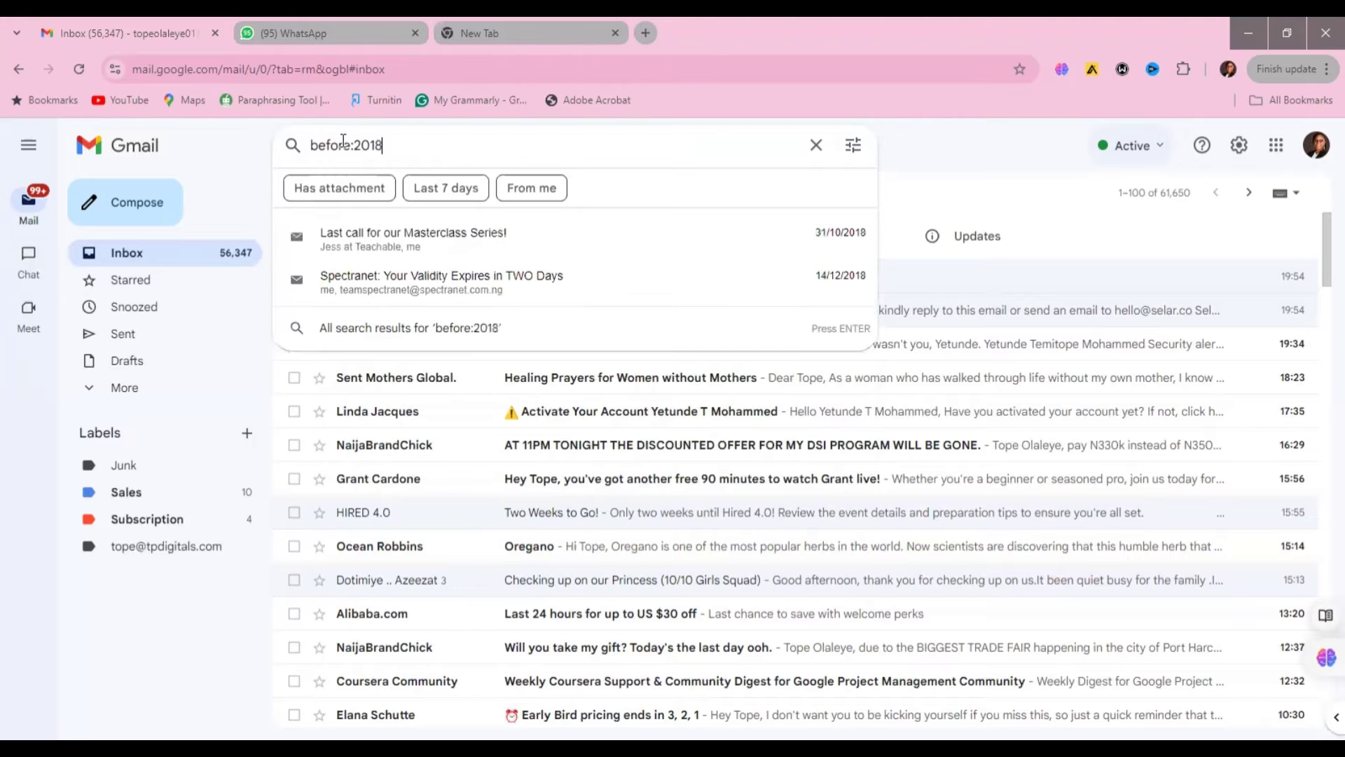
pyautogui.press('BackSpace')
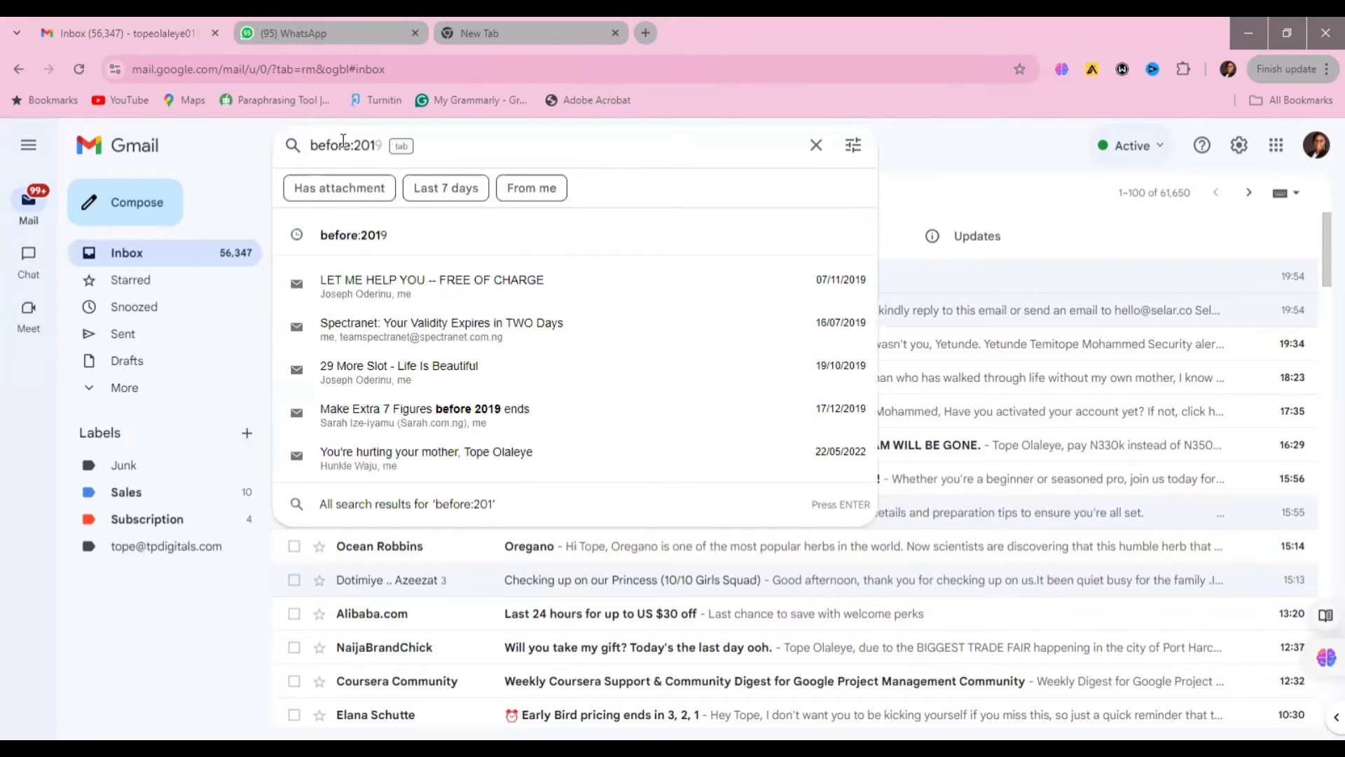
pyautogui.write('2')
pyautogui.press('BackSpace')
pyautogui.press('BackSpace')
pyautogui.write('20')
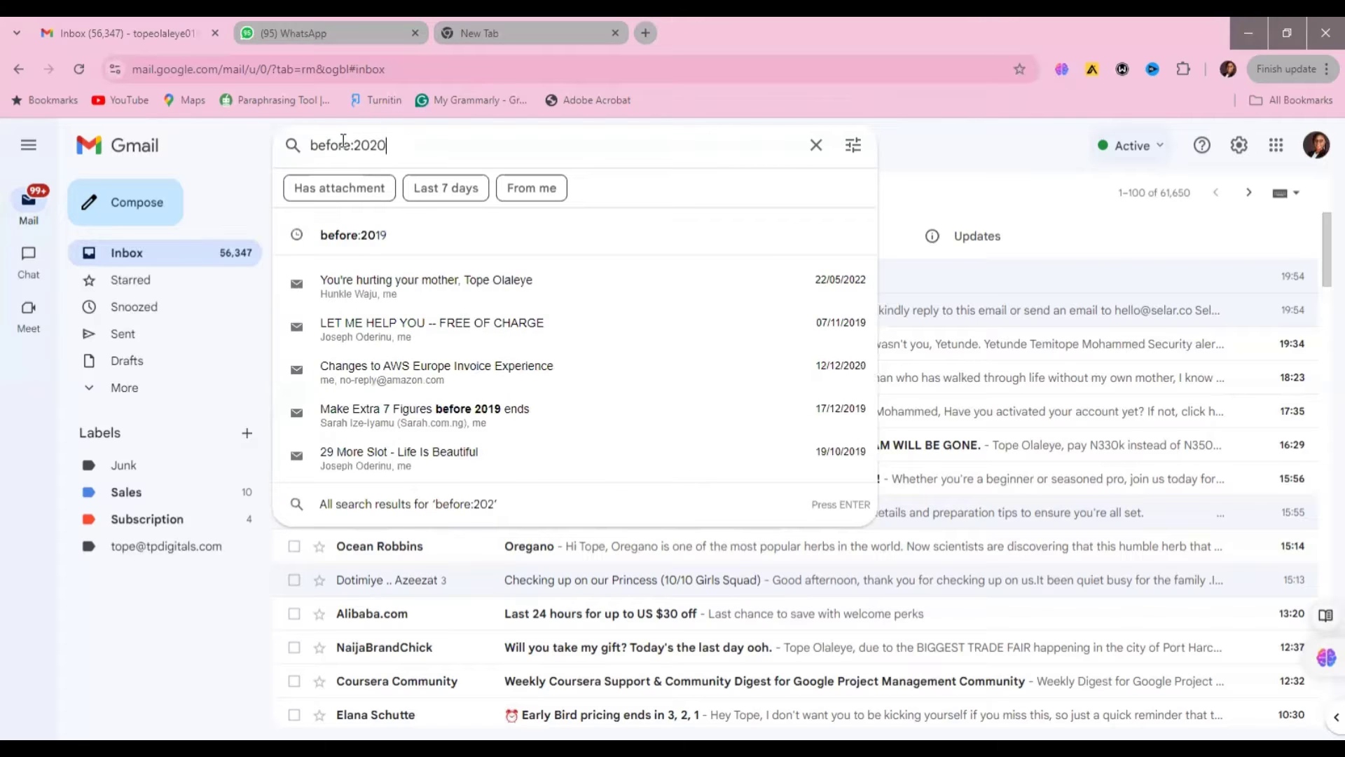
pyautogui.press('Return')
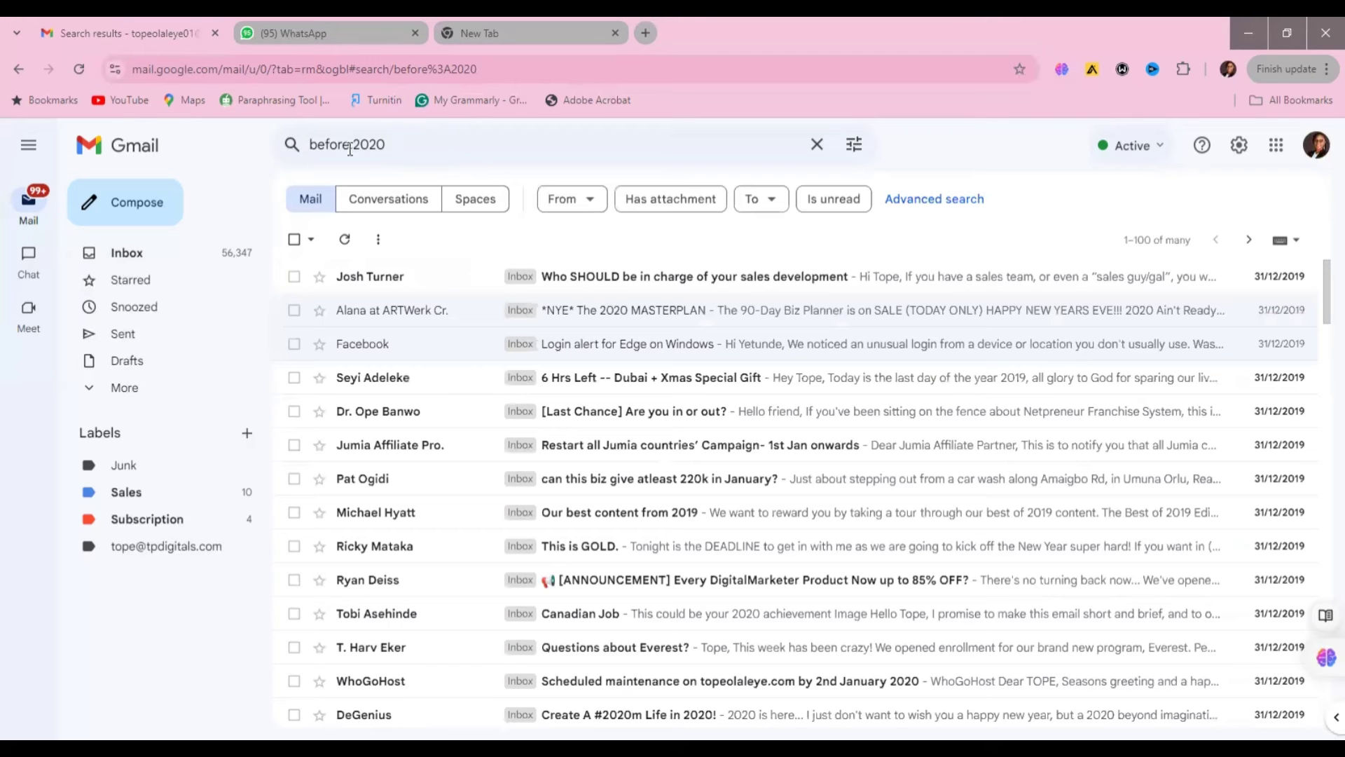
# - Select all 100 conversations on the results page, then clear the search box
pyautogui.click(294, 239)
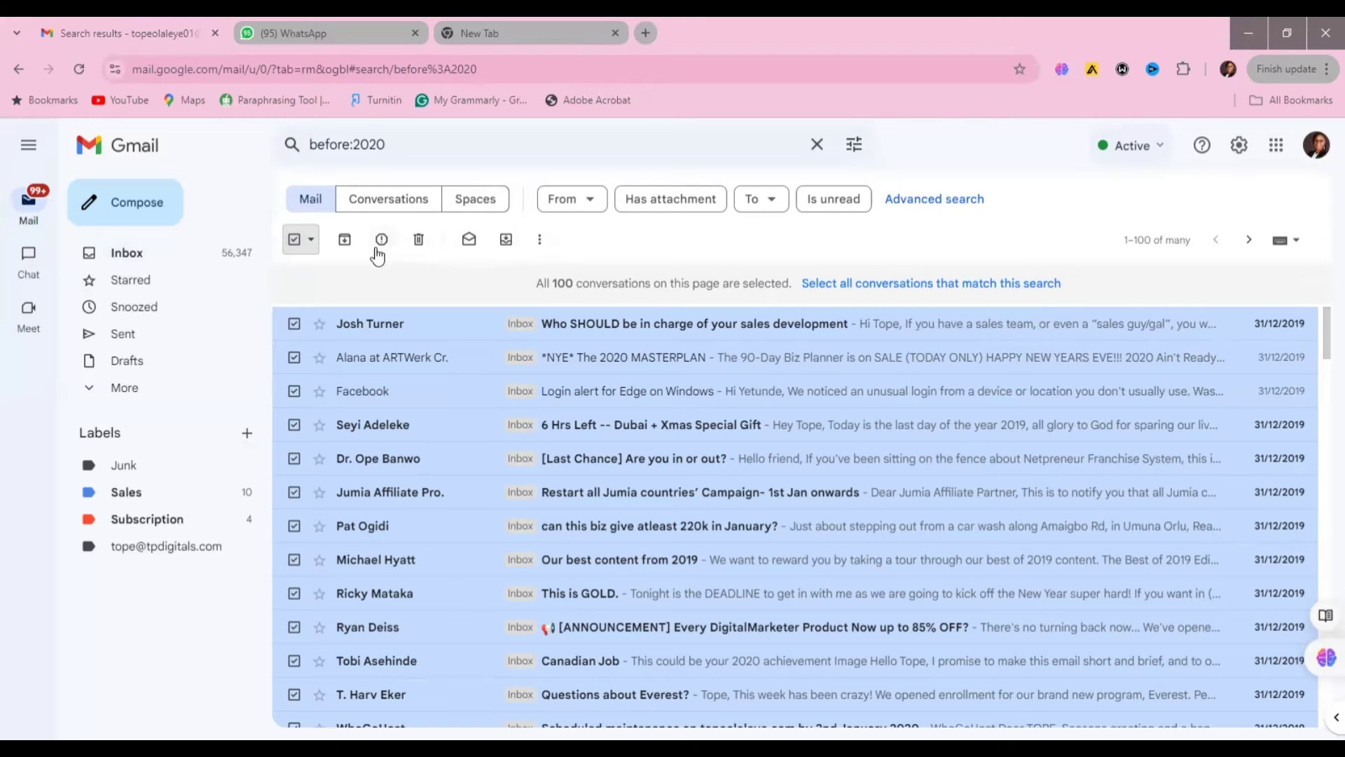
pyautogui.click(815, 147)
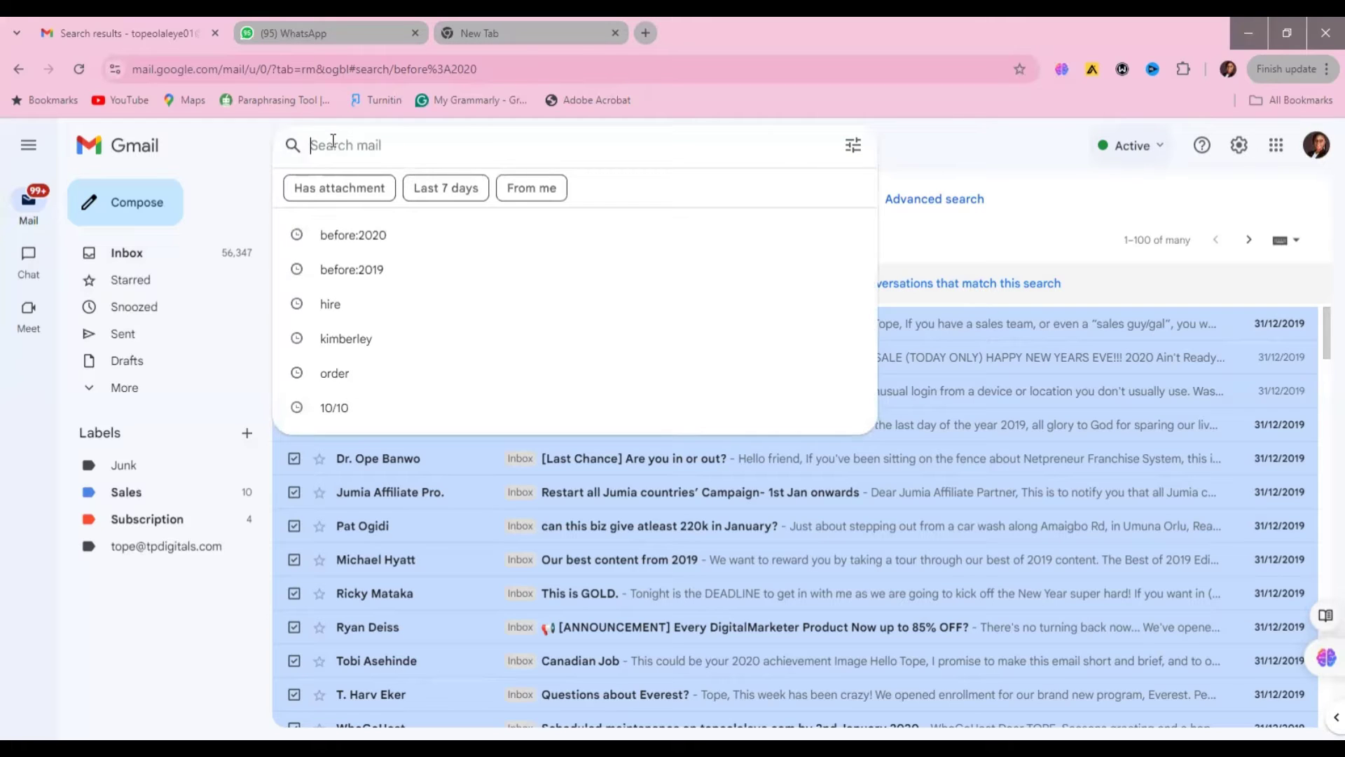
pyautogui.click(1084, 214)
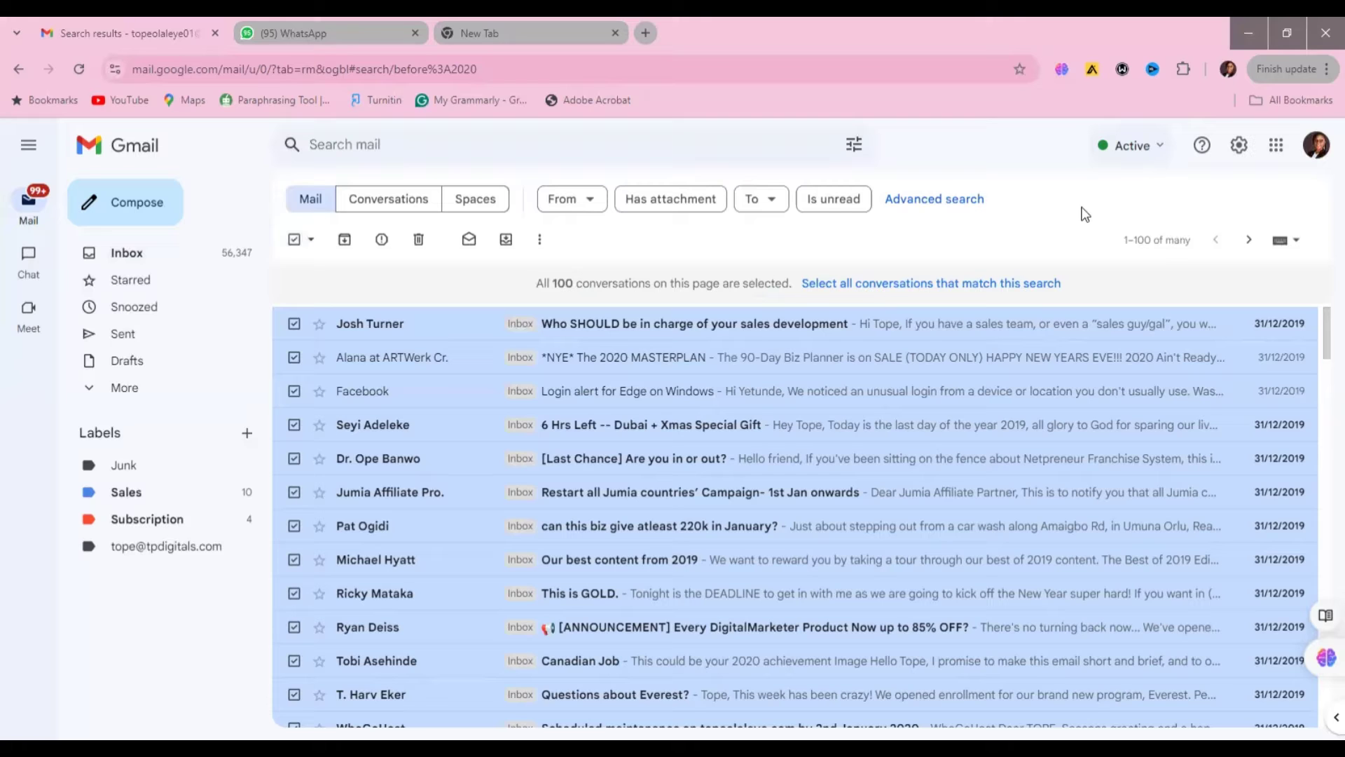
# - Return to the Inbox and scroll down the conversation list and back to the top
pyautogui.click(109, 258)
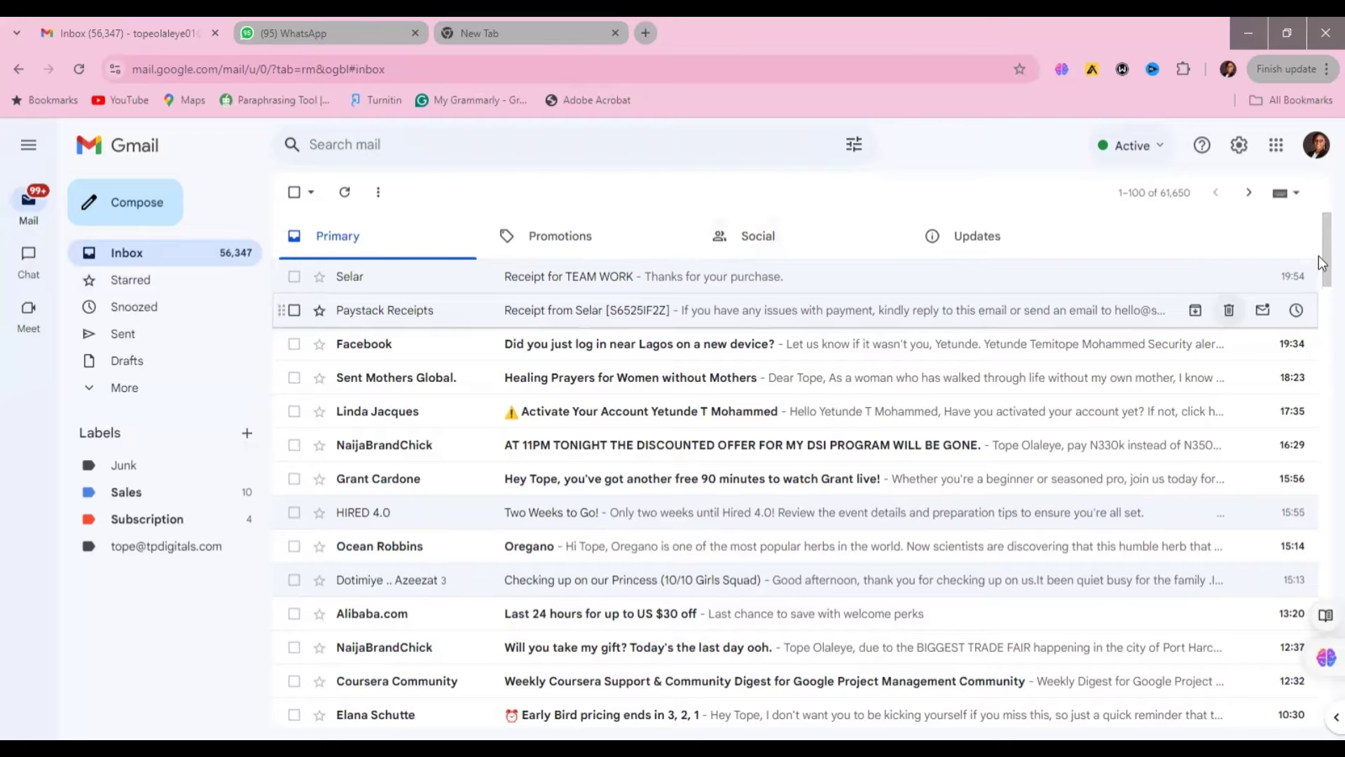
pyautogui.moveTo(1321, 263); pyautogui.dragTo(1321, 369)
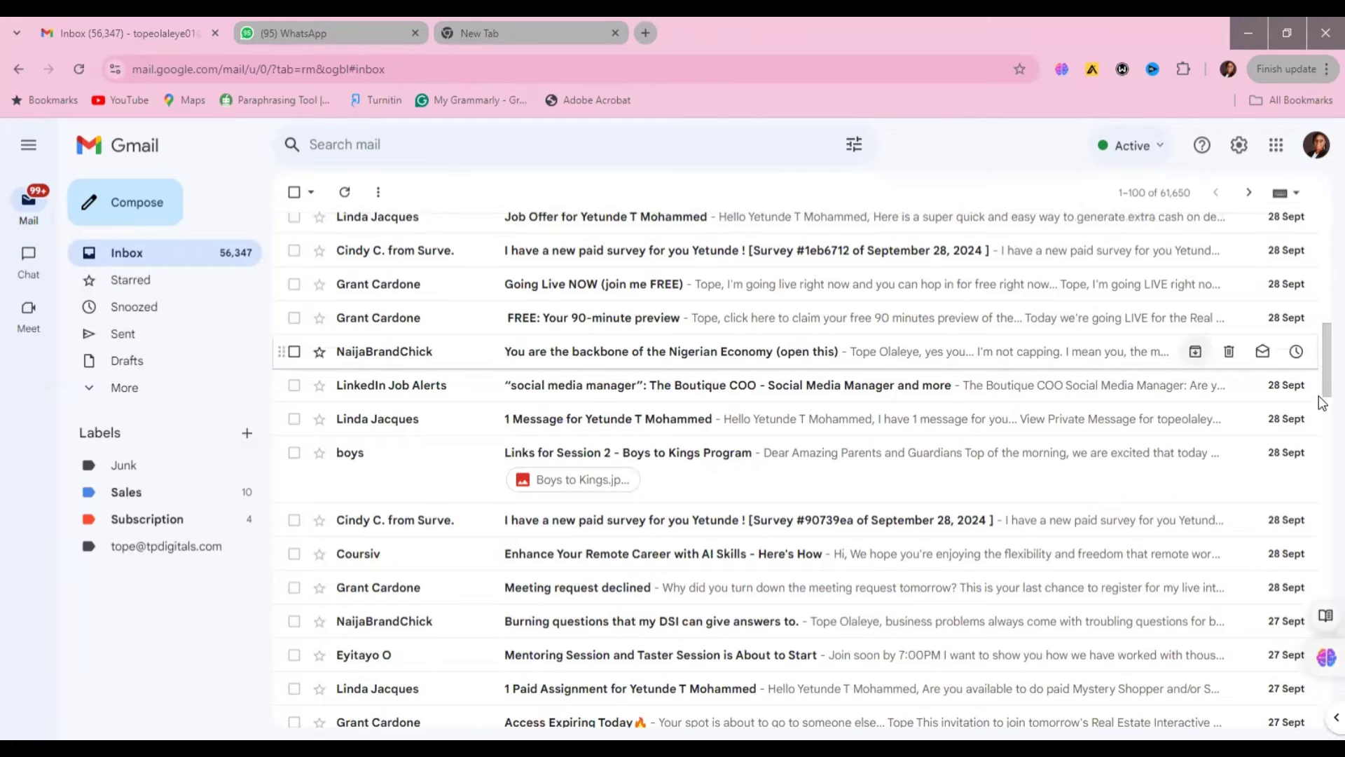
pyautogui.moveTo(1321, 387); pyautogui.dragTo(1320, 261)
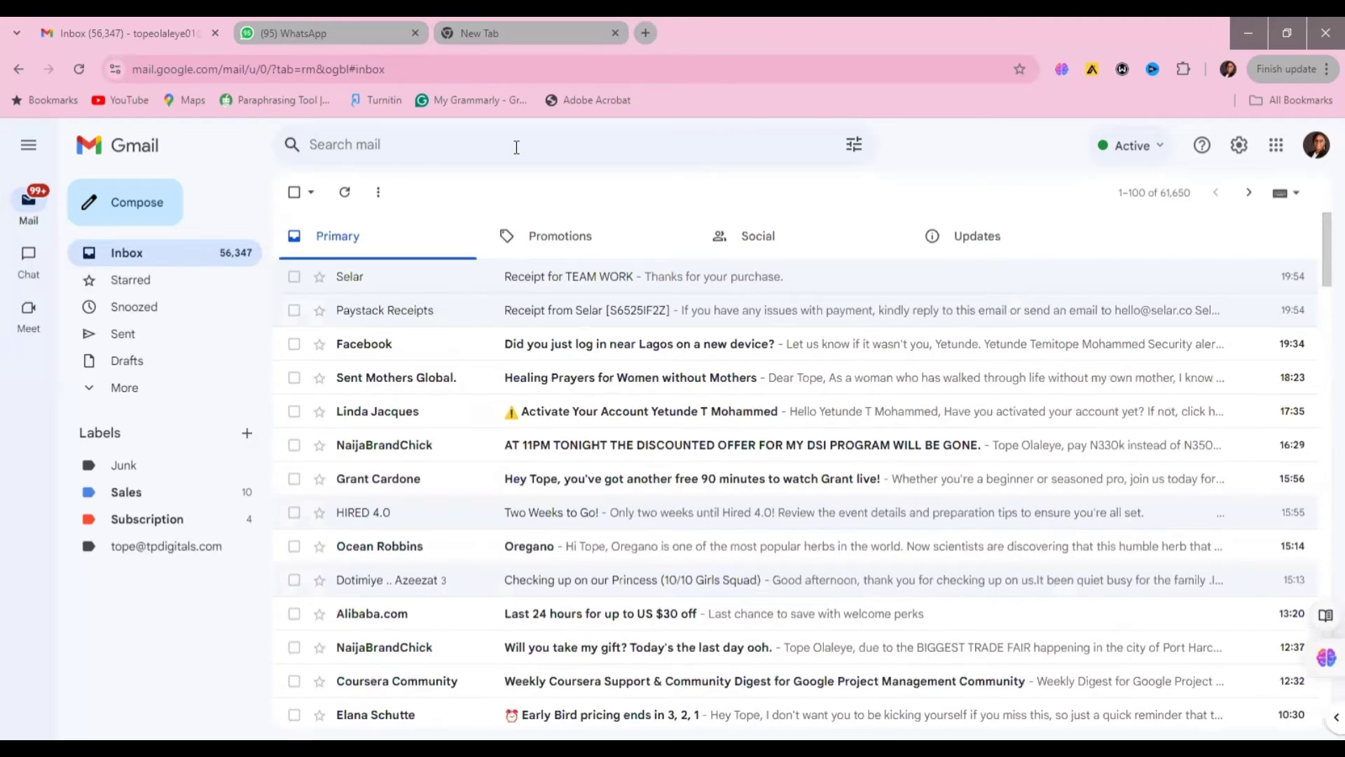
# - Search for 'Alibaba' and move the first page of results to the Bin
pyautogui.click(389, 148)
pyautogui.write('Al')
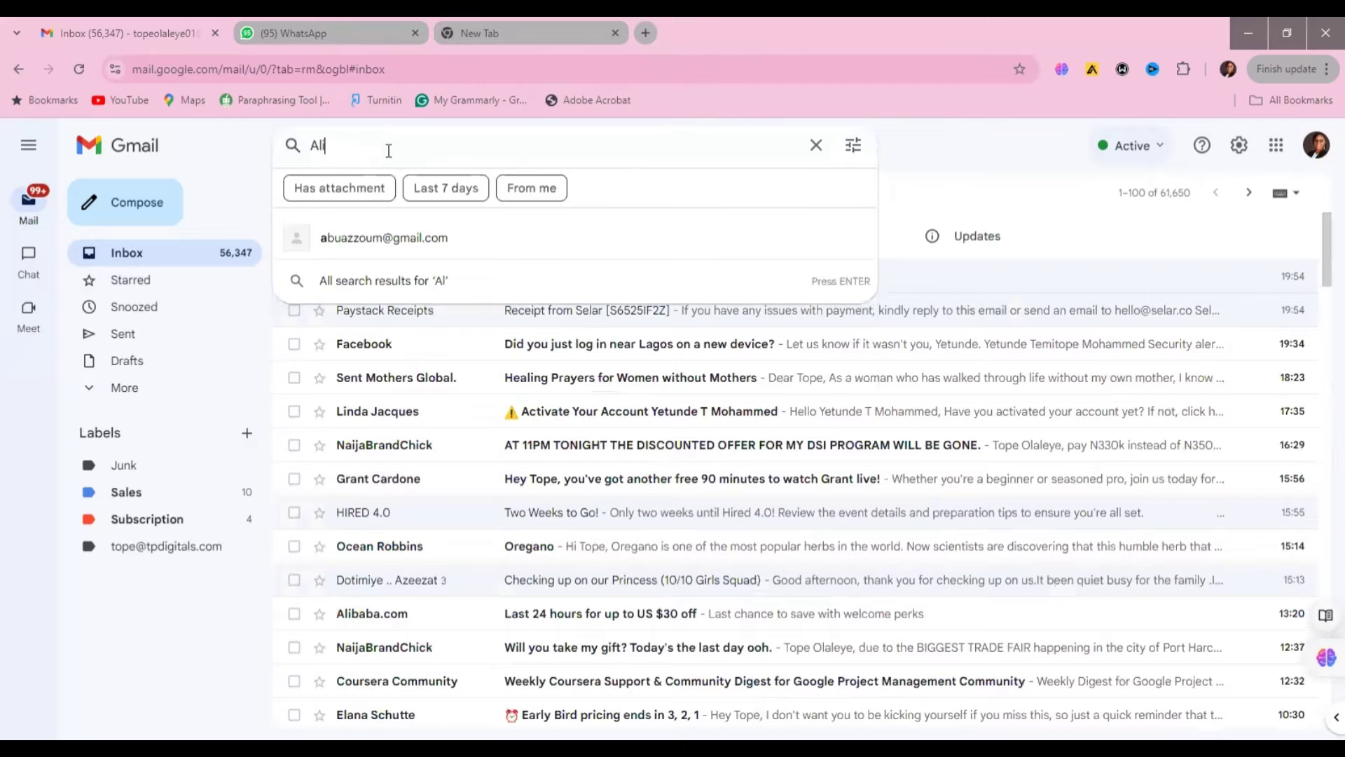
pyautogui.write('ibaba')
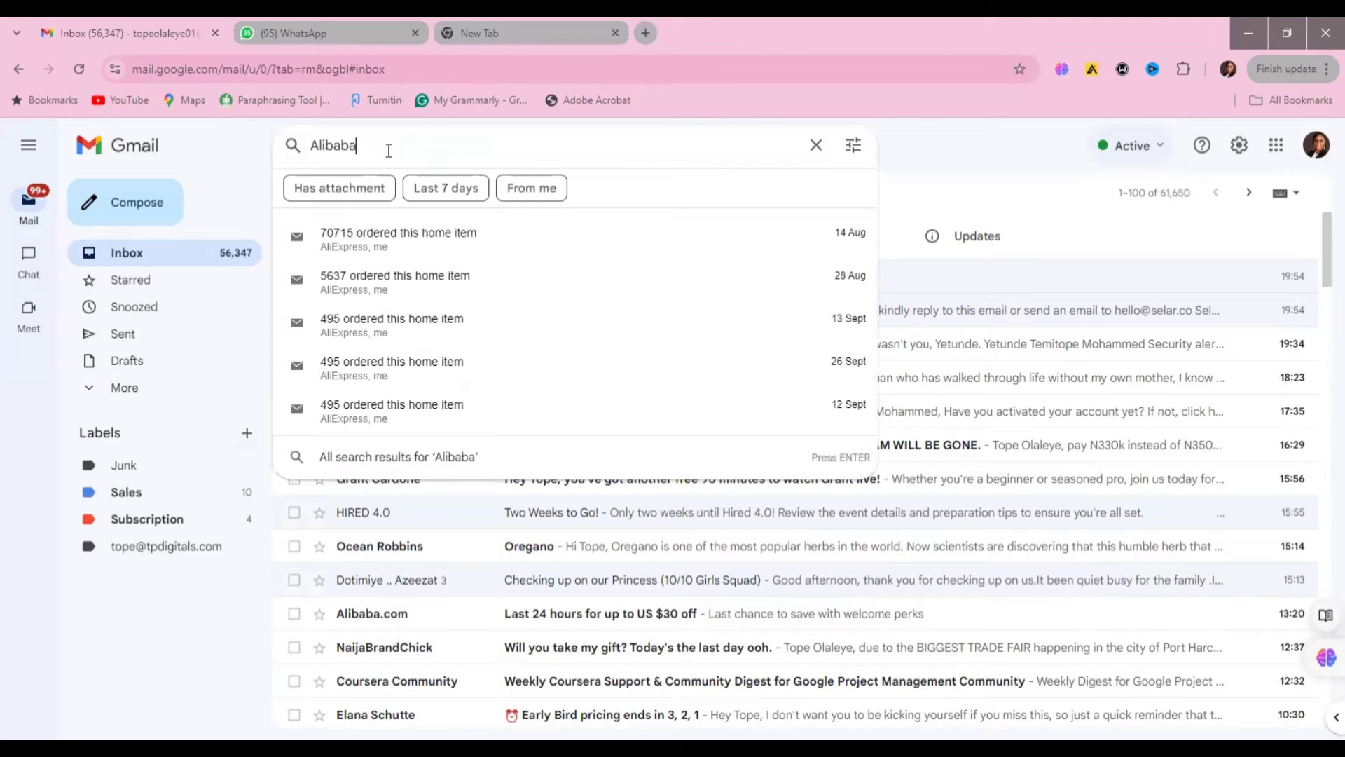
pyautogui.press('Return')
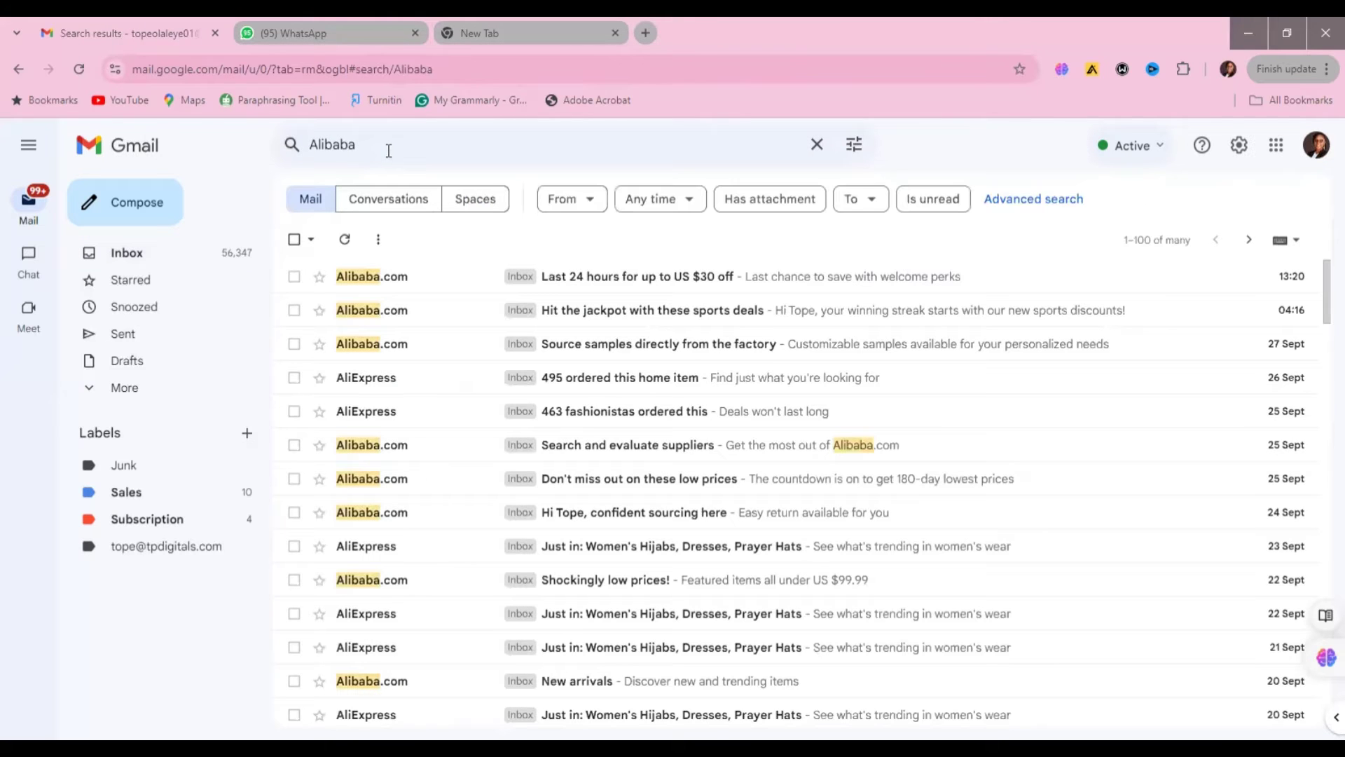
pyautogui.click(293, 240)
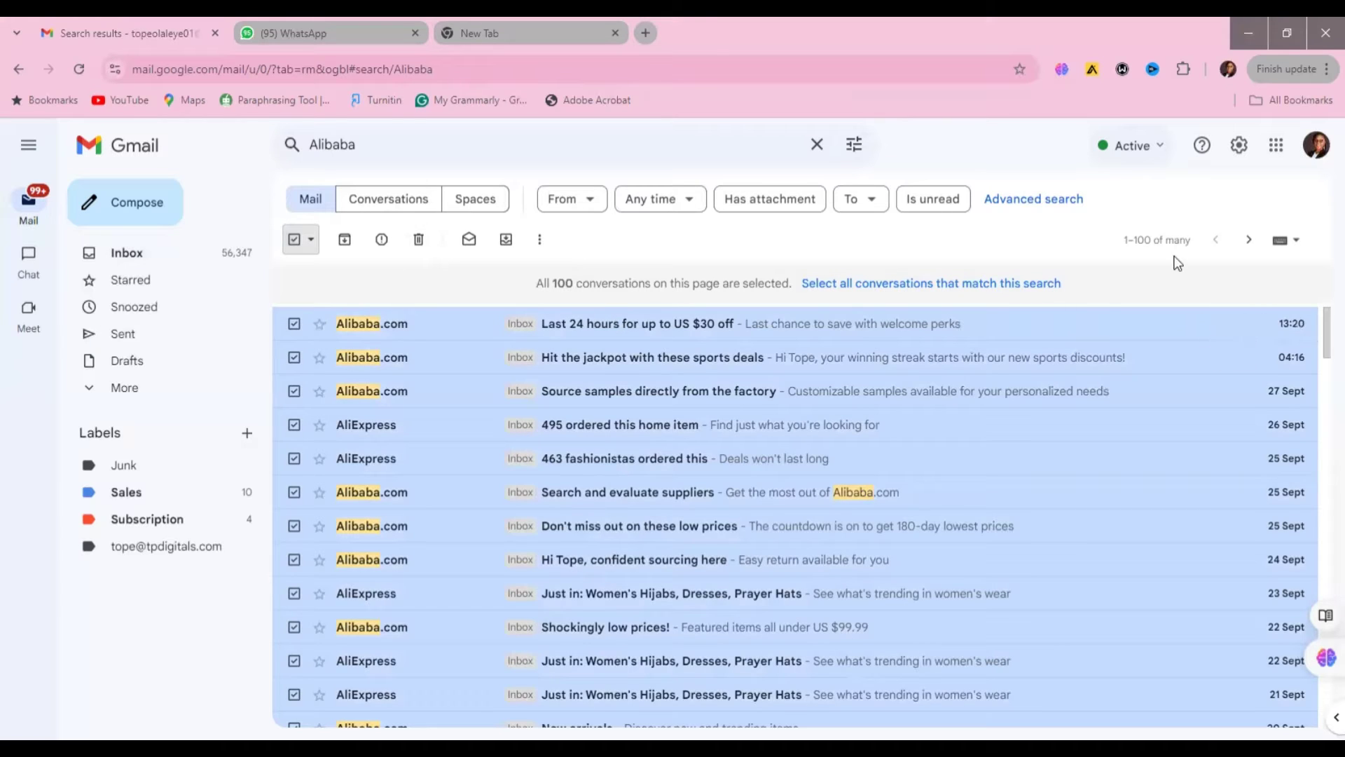
pyautogui.click(419, 240)
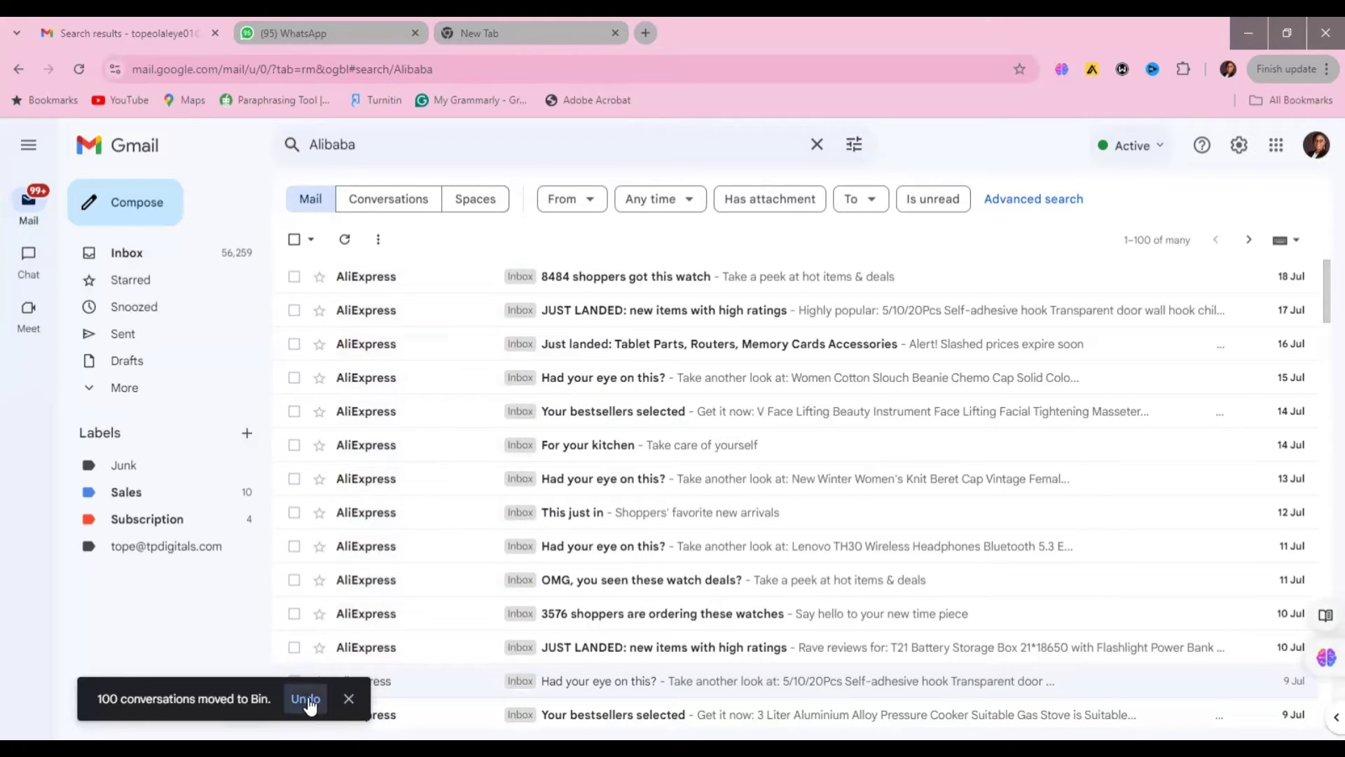
# - Bin the next two pages of Alibaba results, then go back to the inbox
pyautogui.click(294, 240)
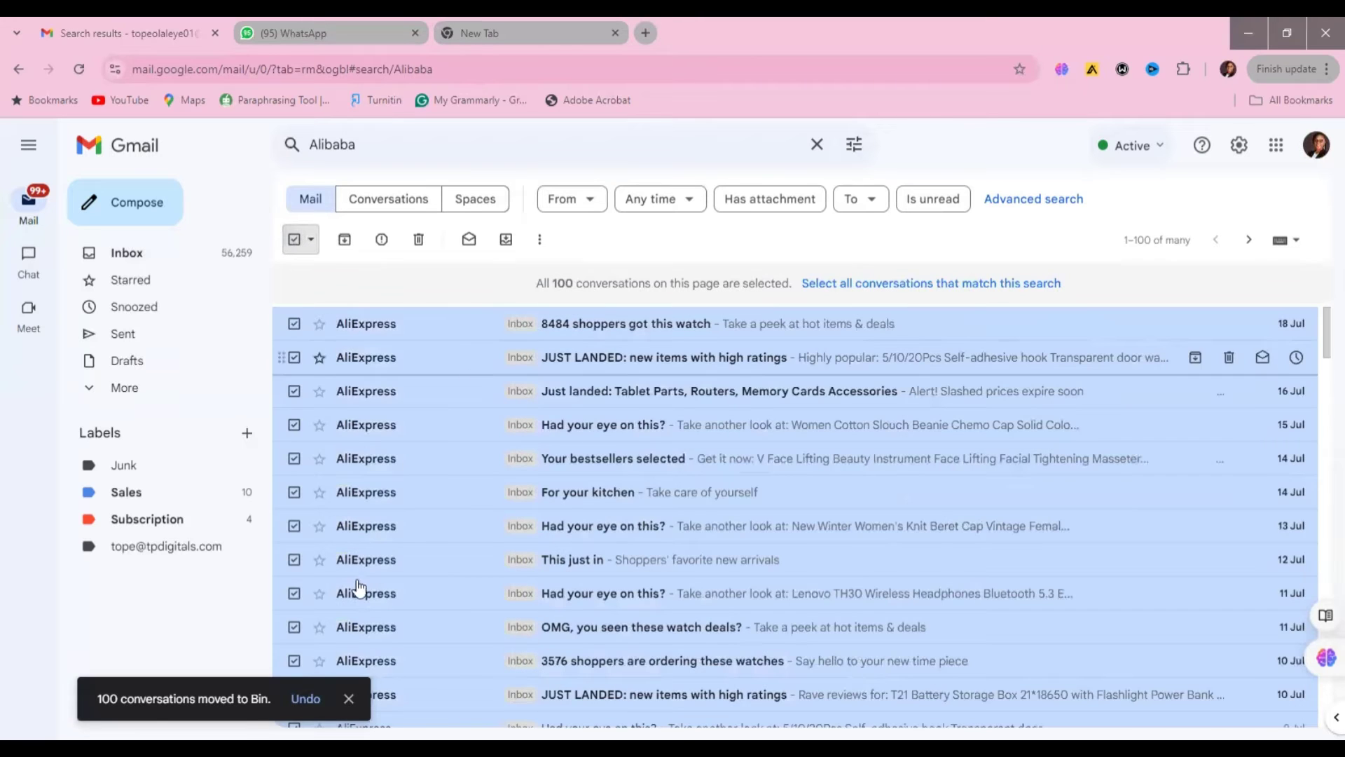
pyautogui.click(418, 242)
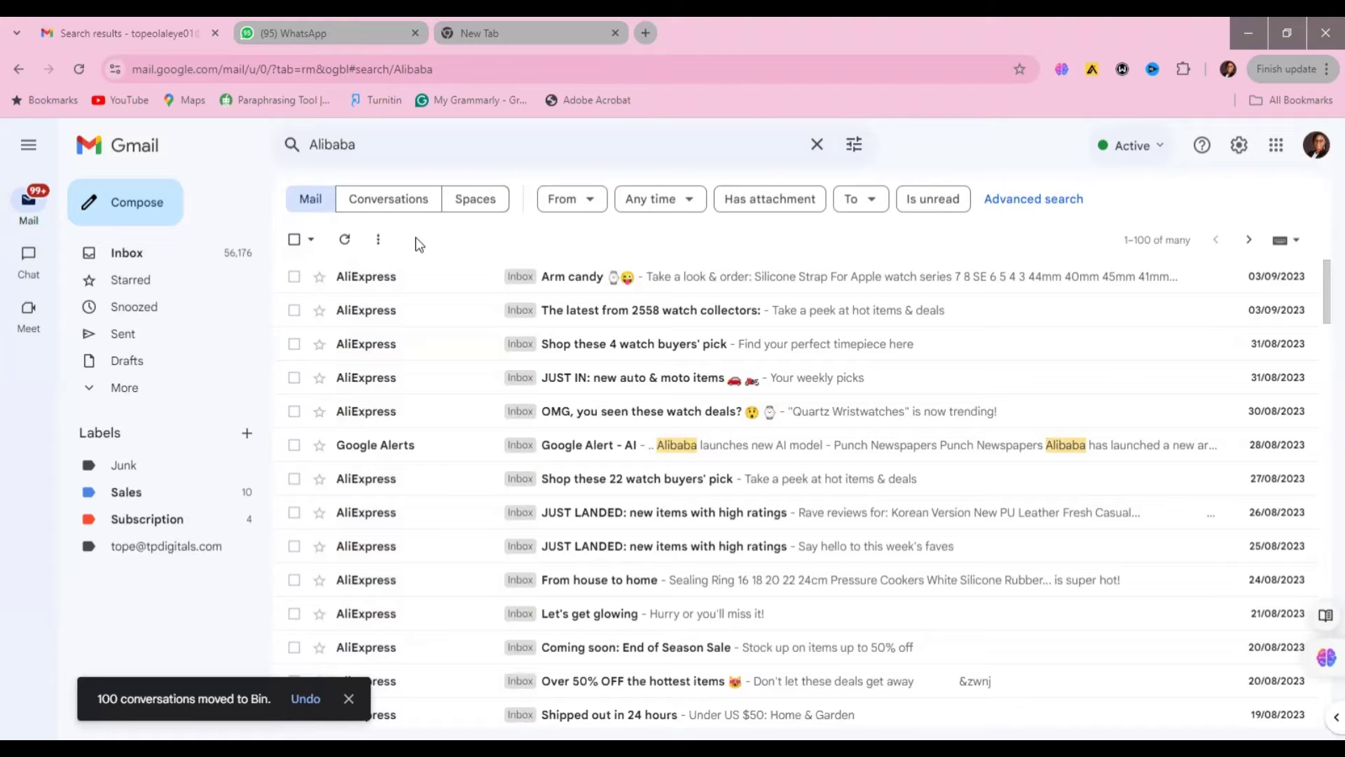
pyautogui.click(294, 240)
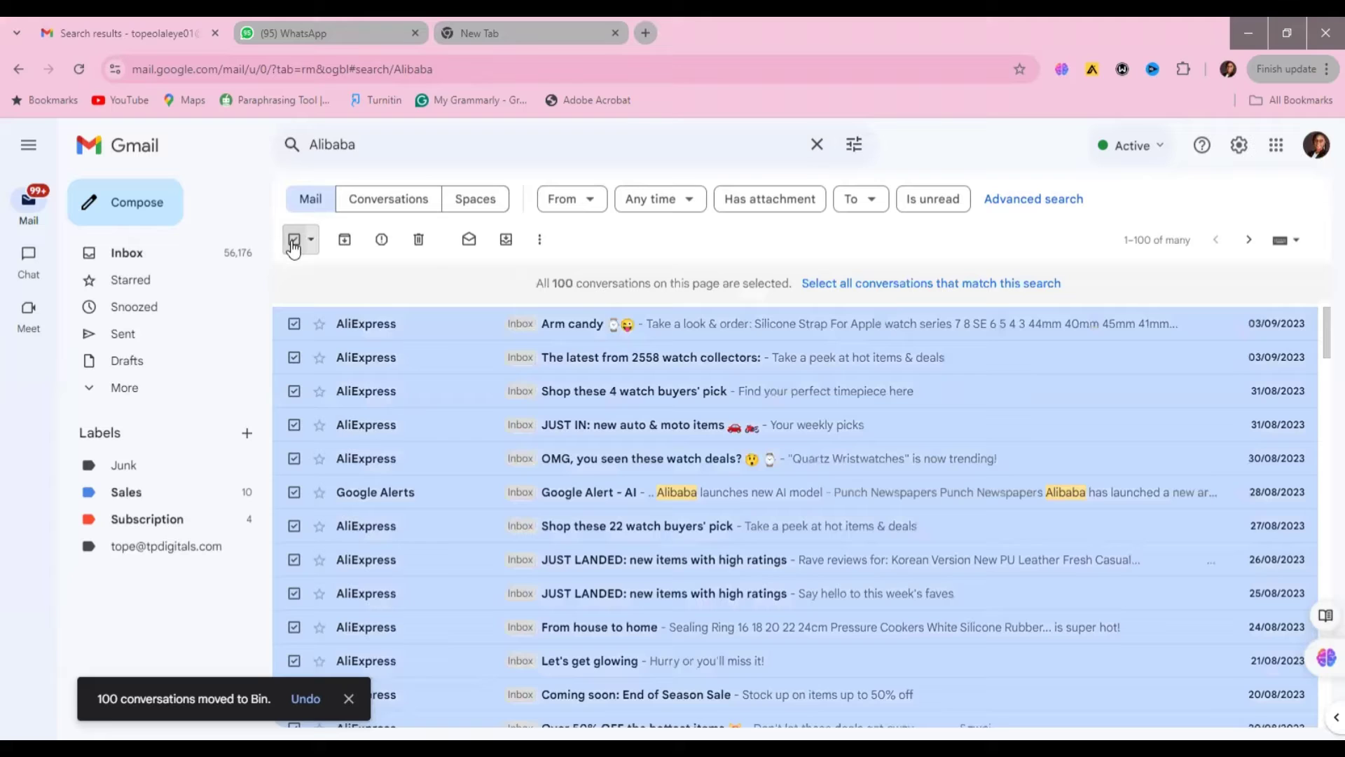
pyautogui.click(418, 252)
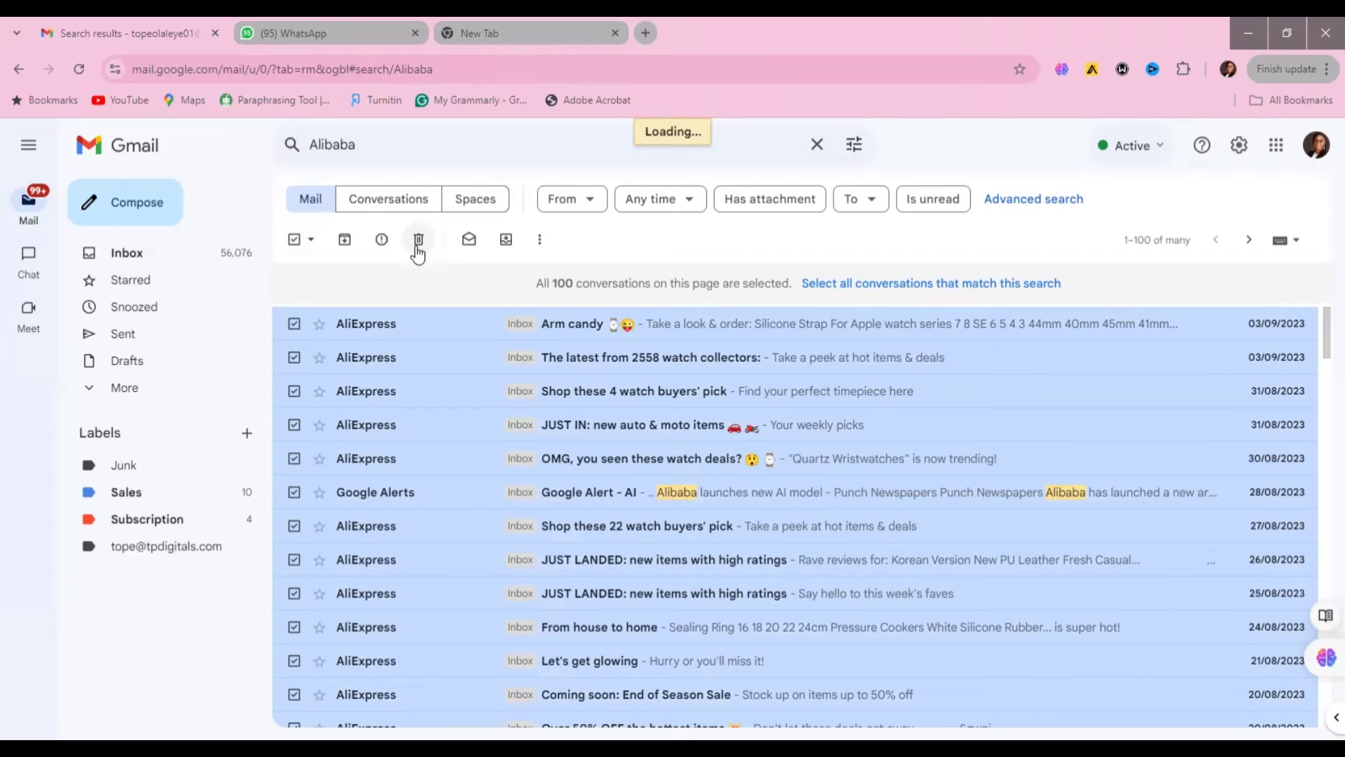
pyautogui.click(126, 252)
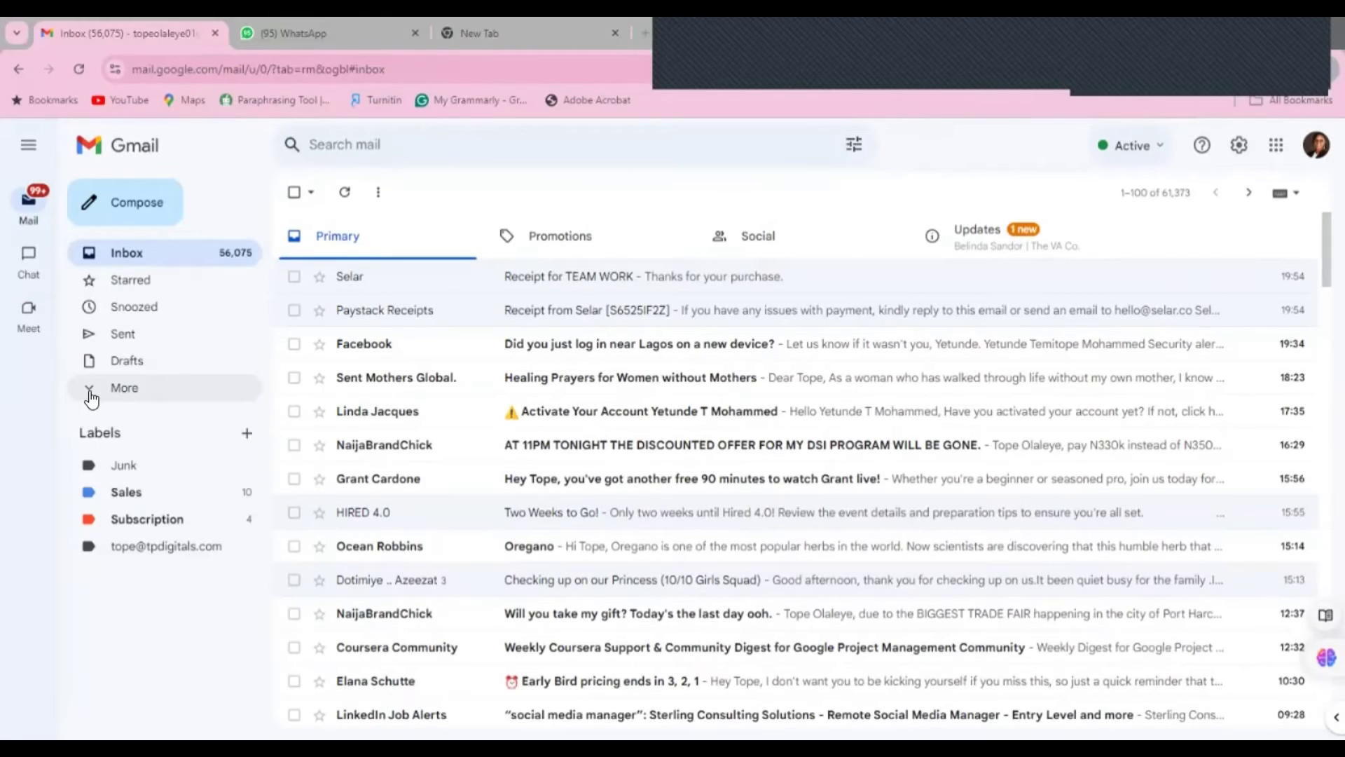
# - Open the Bin from More and permanently empty all 400 conversations
pyautogui.click(96, 393)
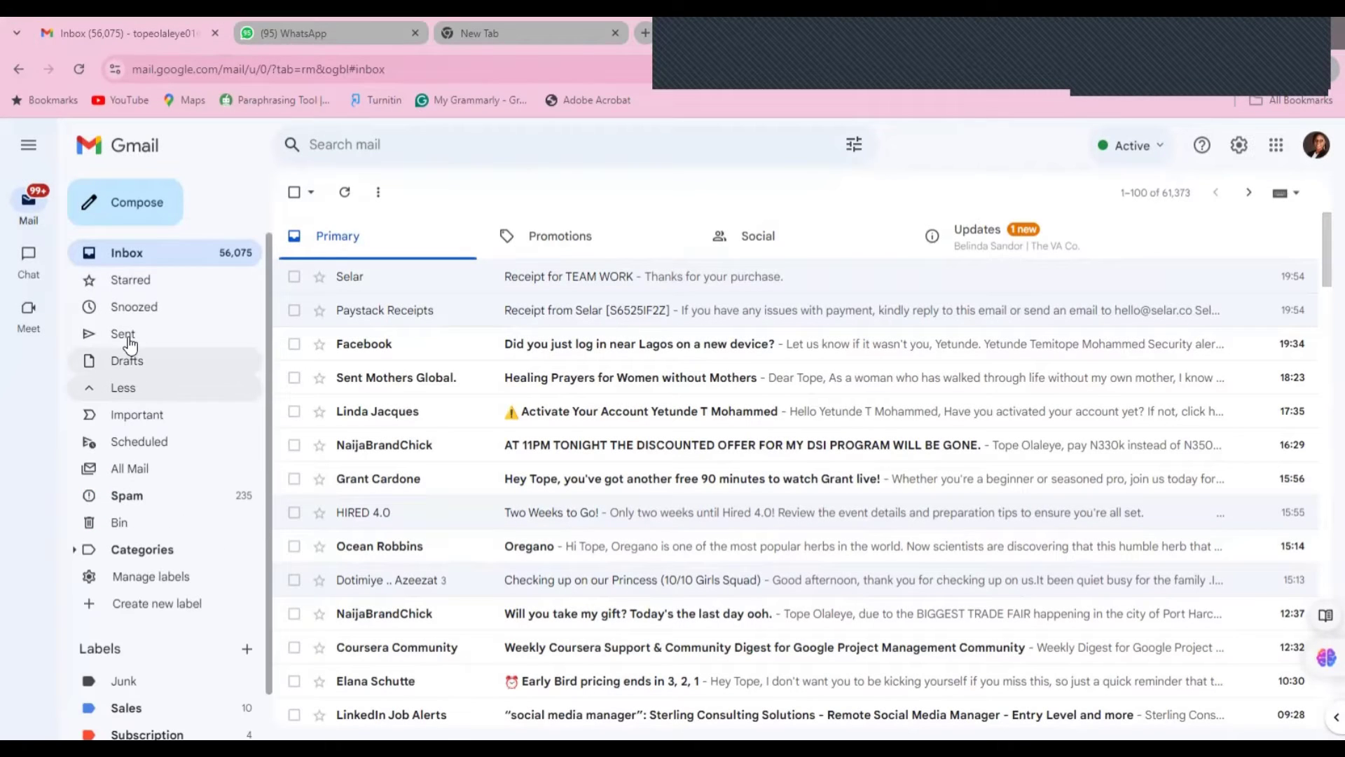
pyautogui.click(116, 527)
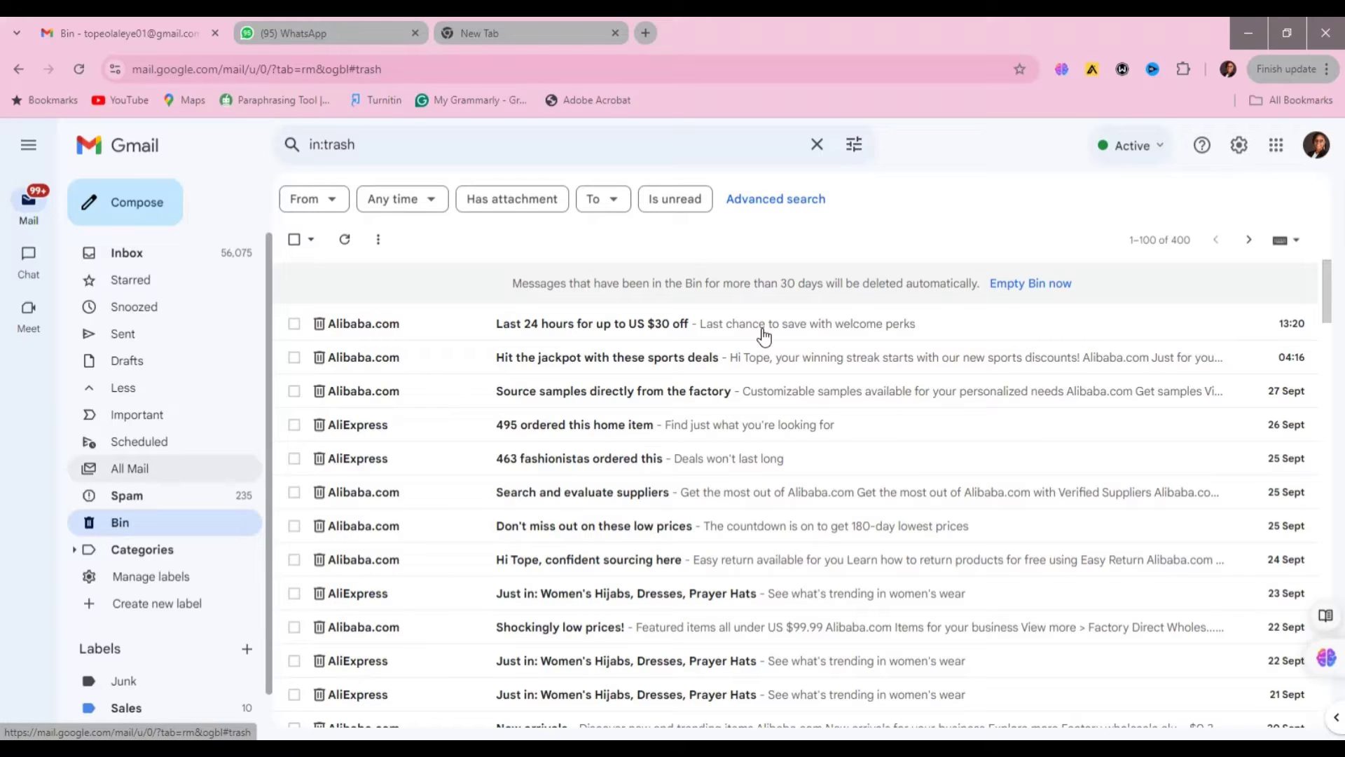
pyautogui.click(1015, 283)
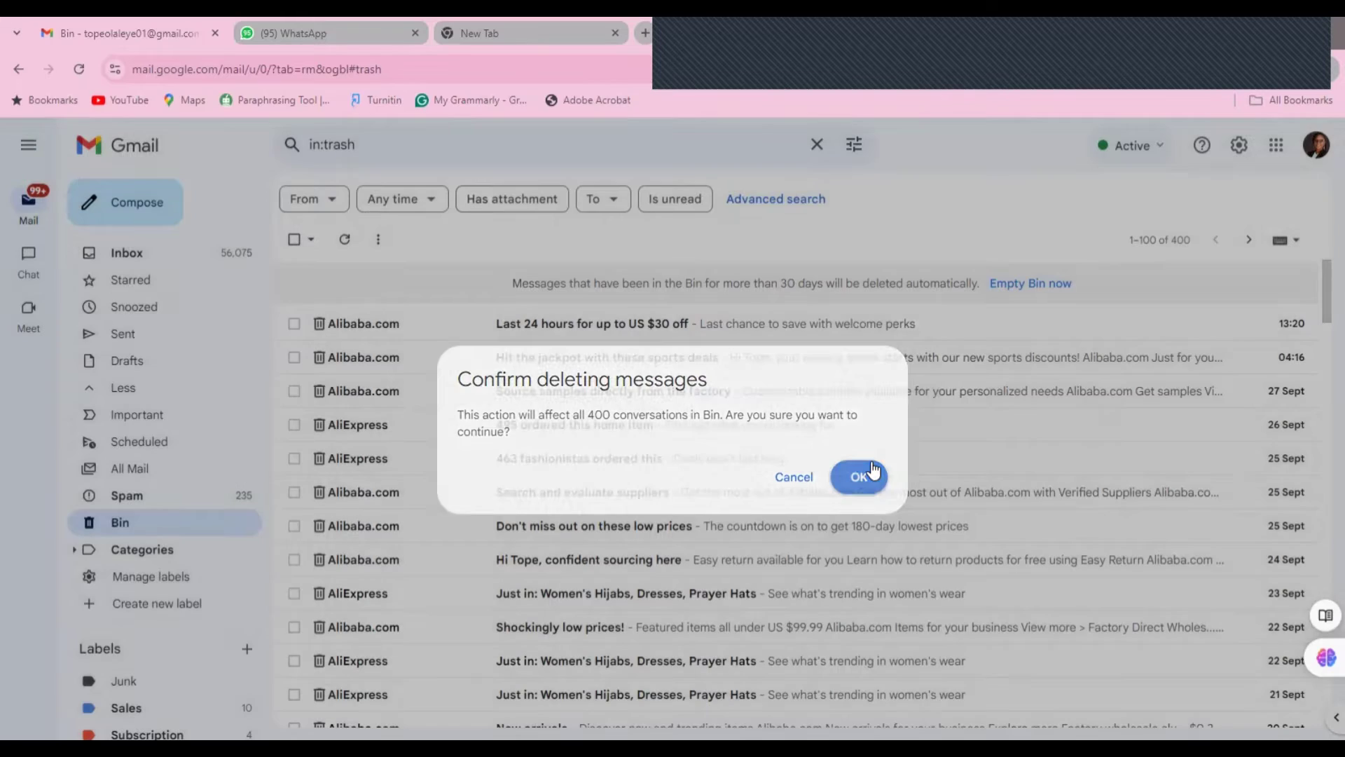
pyautogui.click(872, 468)
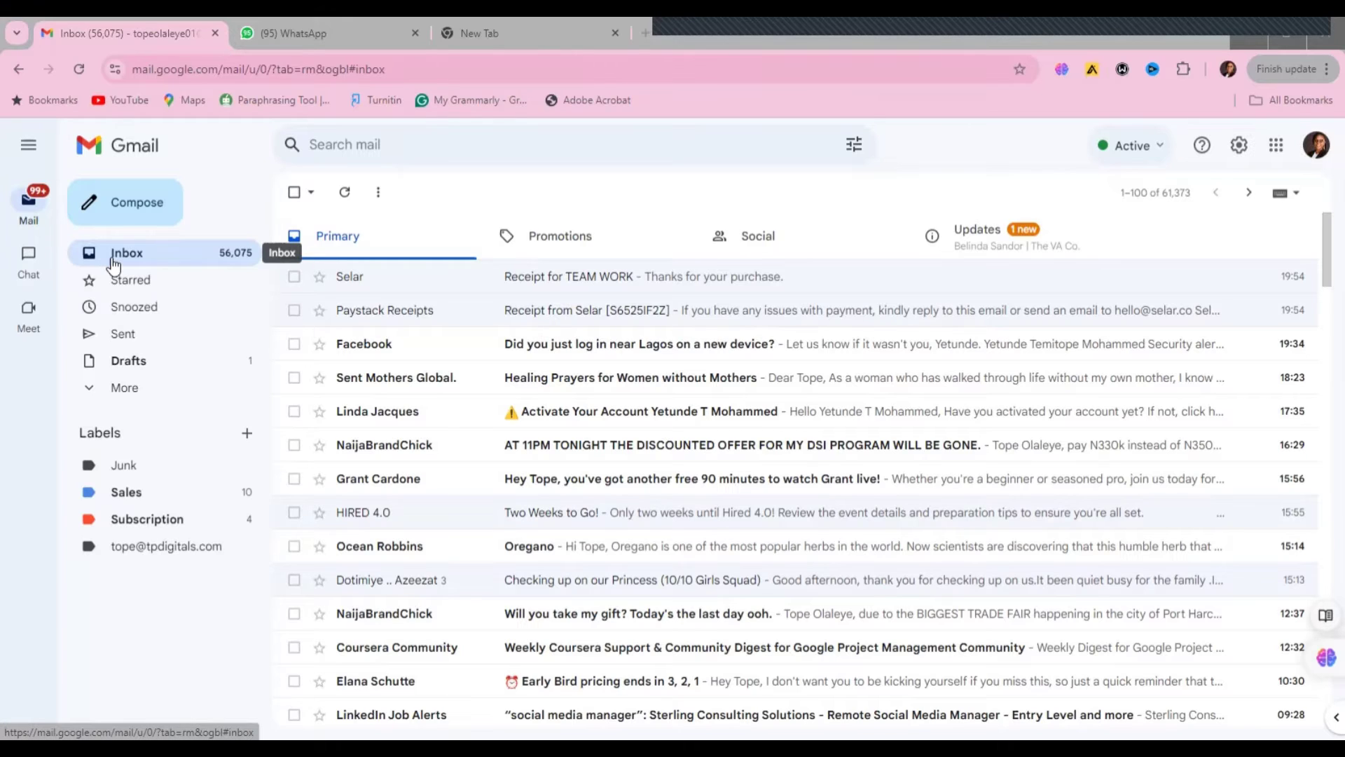
# - Compose a new email to the TPdigitals brand address with subject 'Payment Acknowledge'
pyautogui.click(155, 217)
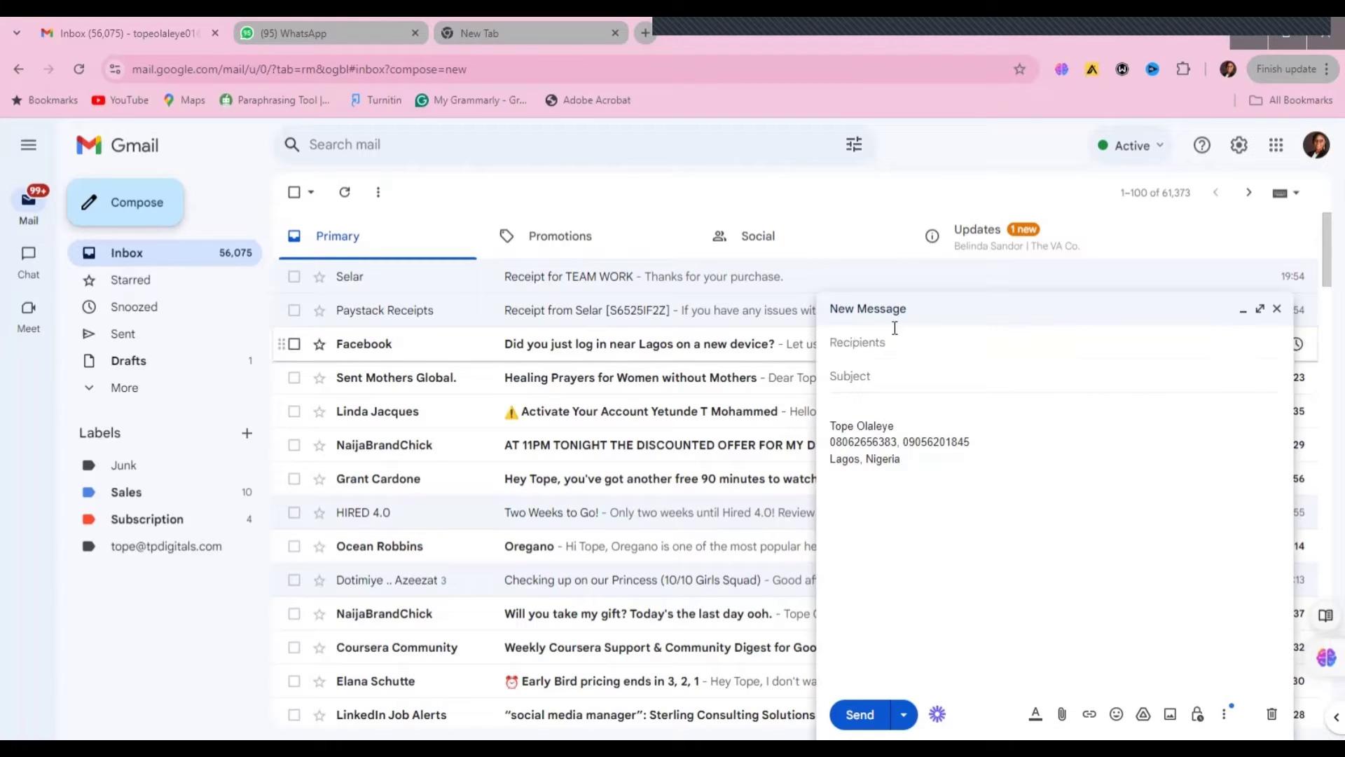
pyautogui.click(878, 339)
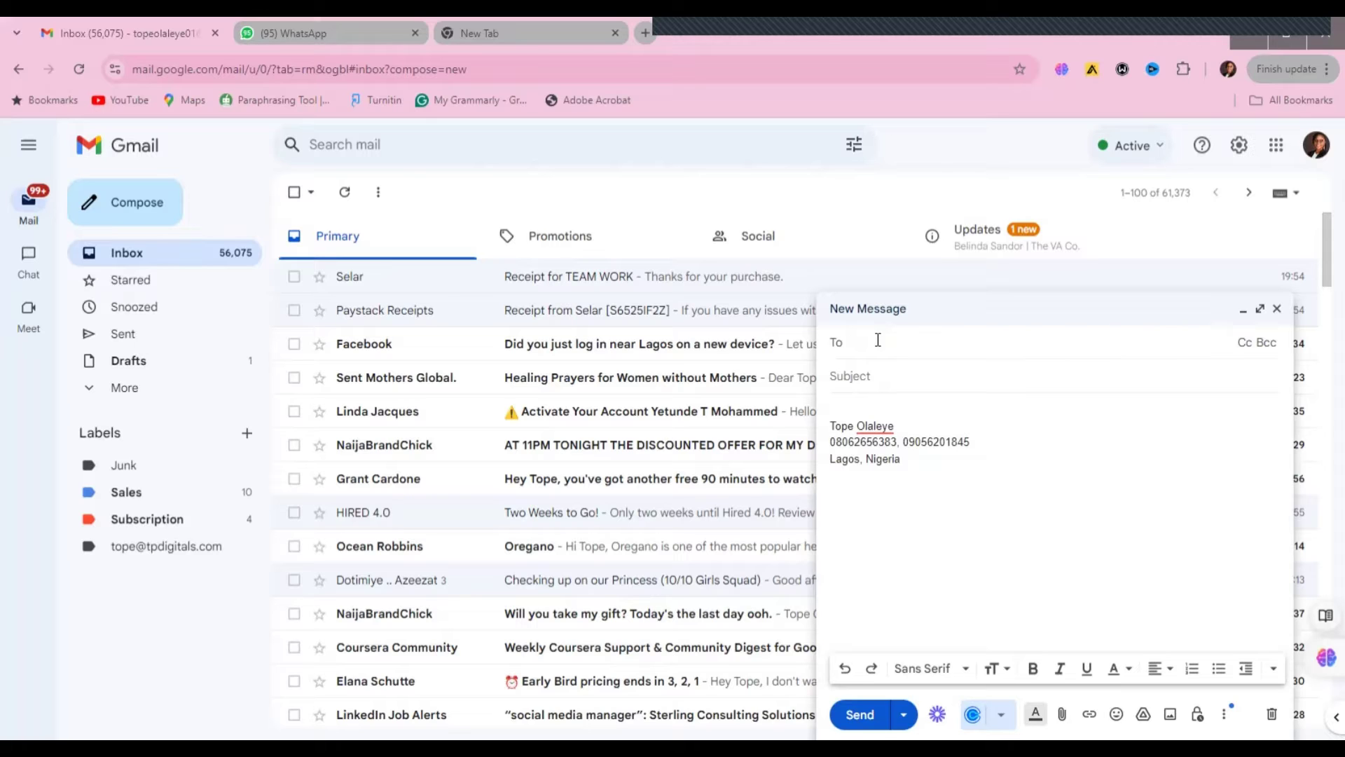
pyautogui.write('t')
pyautogui.click(904, 423)
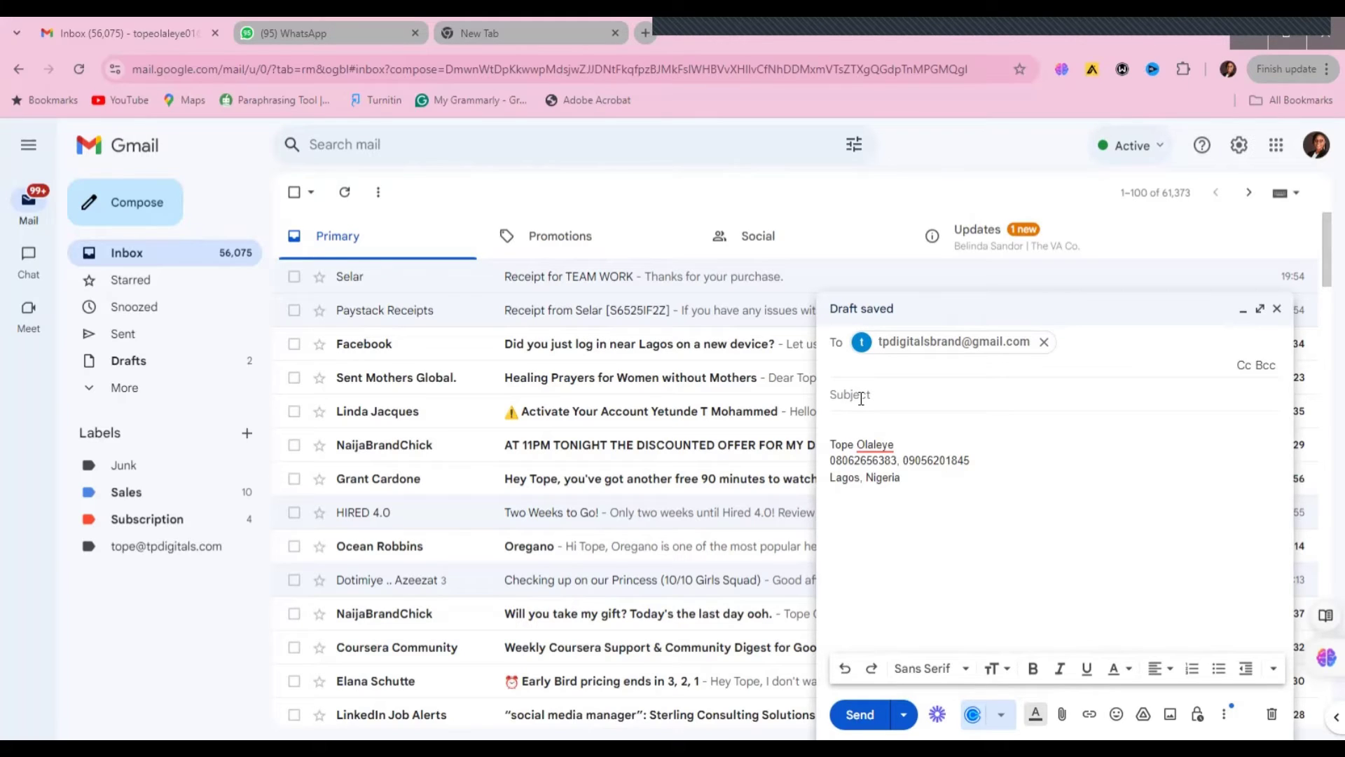
pyautogui.click(861, 396)
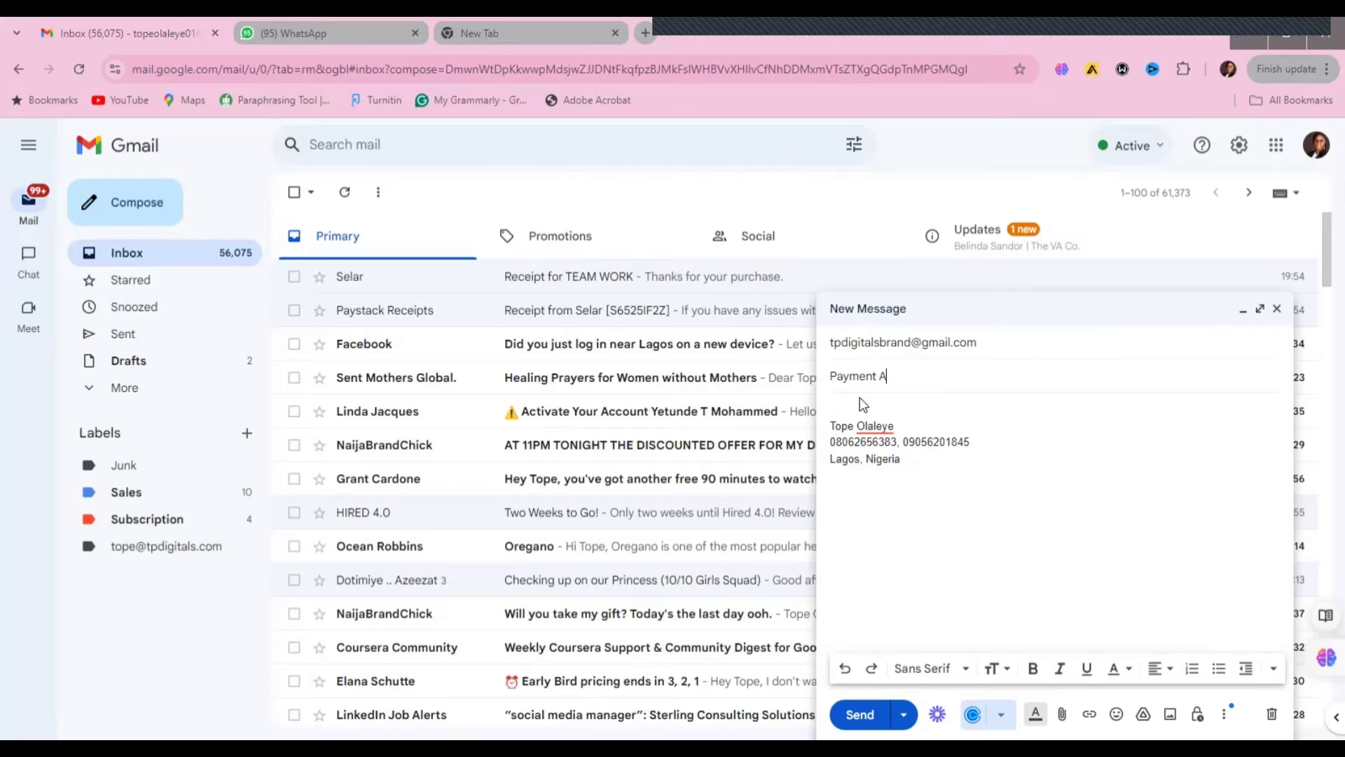
pyautogui.write('Payment Ackno')
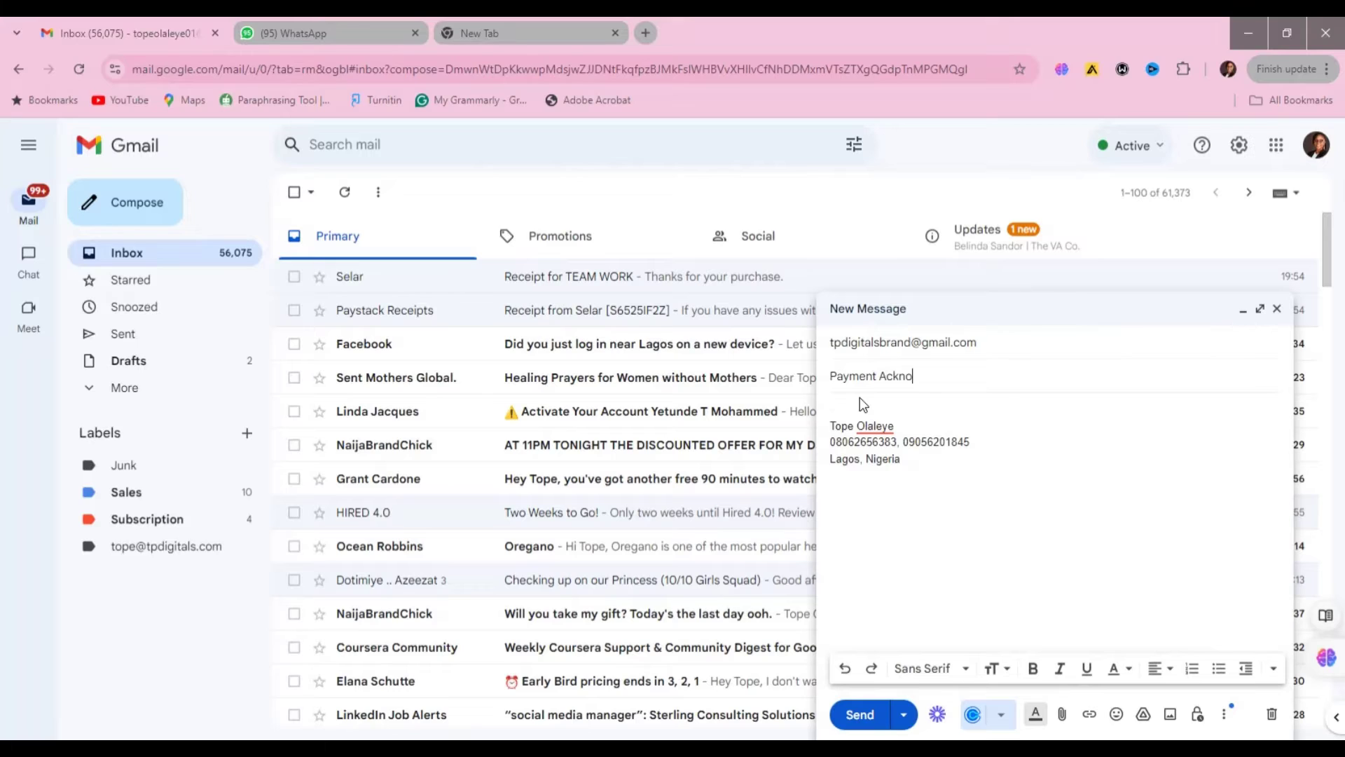
pyautogui.write('wledge')
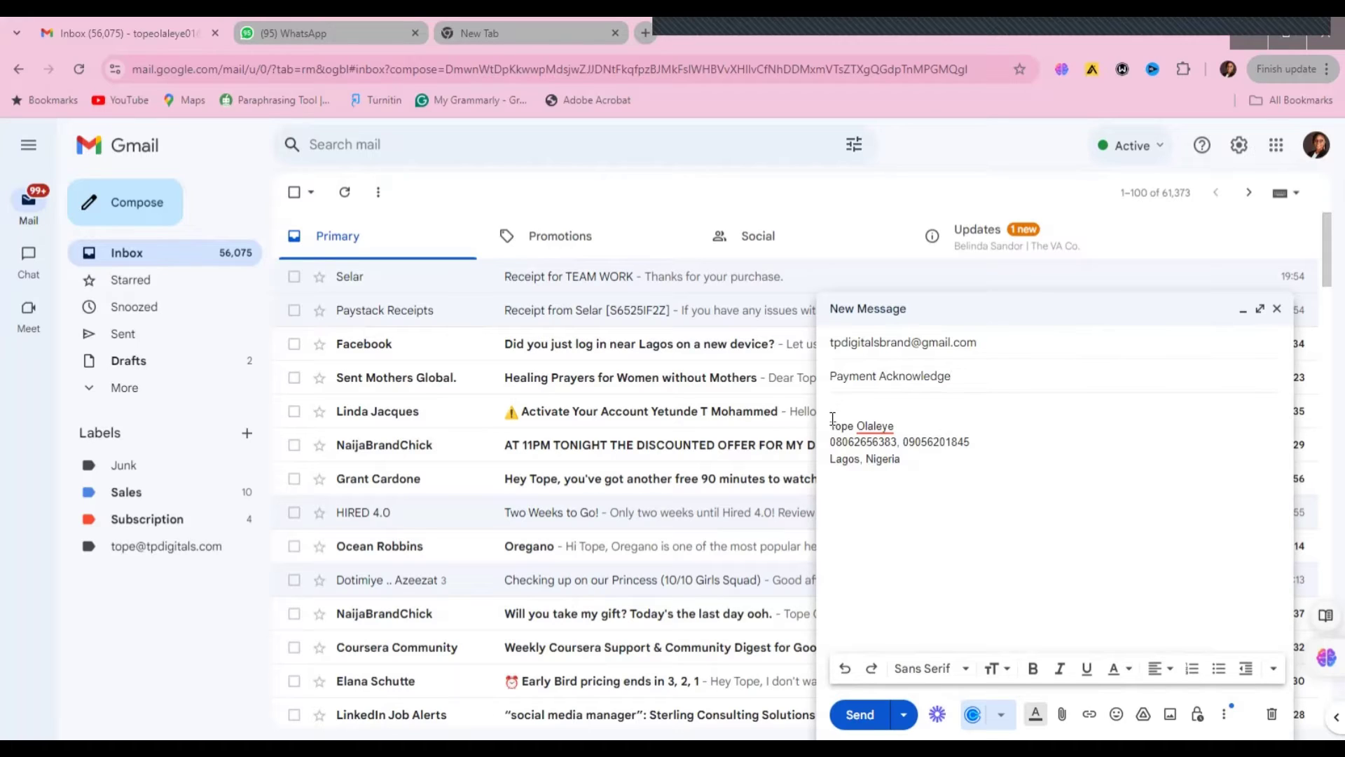
# - Write the body 'We acknowledge receipt of your email, we will confirm amd respond in 24 hours'
pyautogui.click(833, 419)
pyautogui.press('Return')
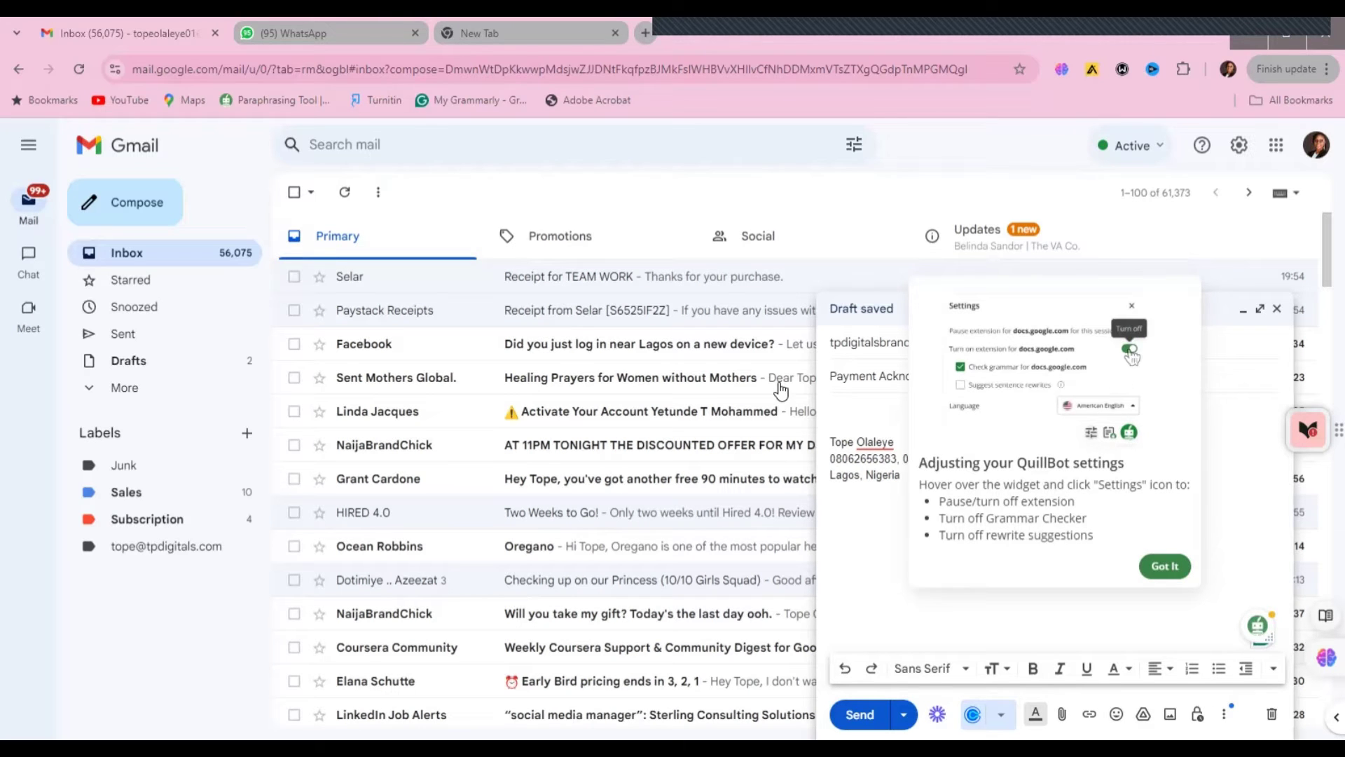
pyautogui.click(1232, 397)
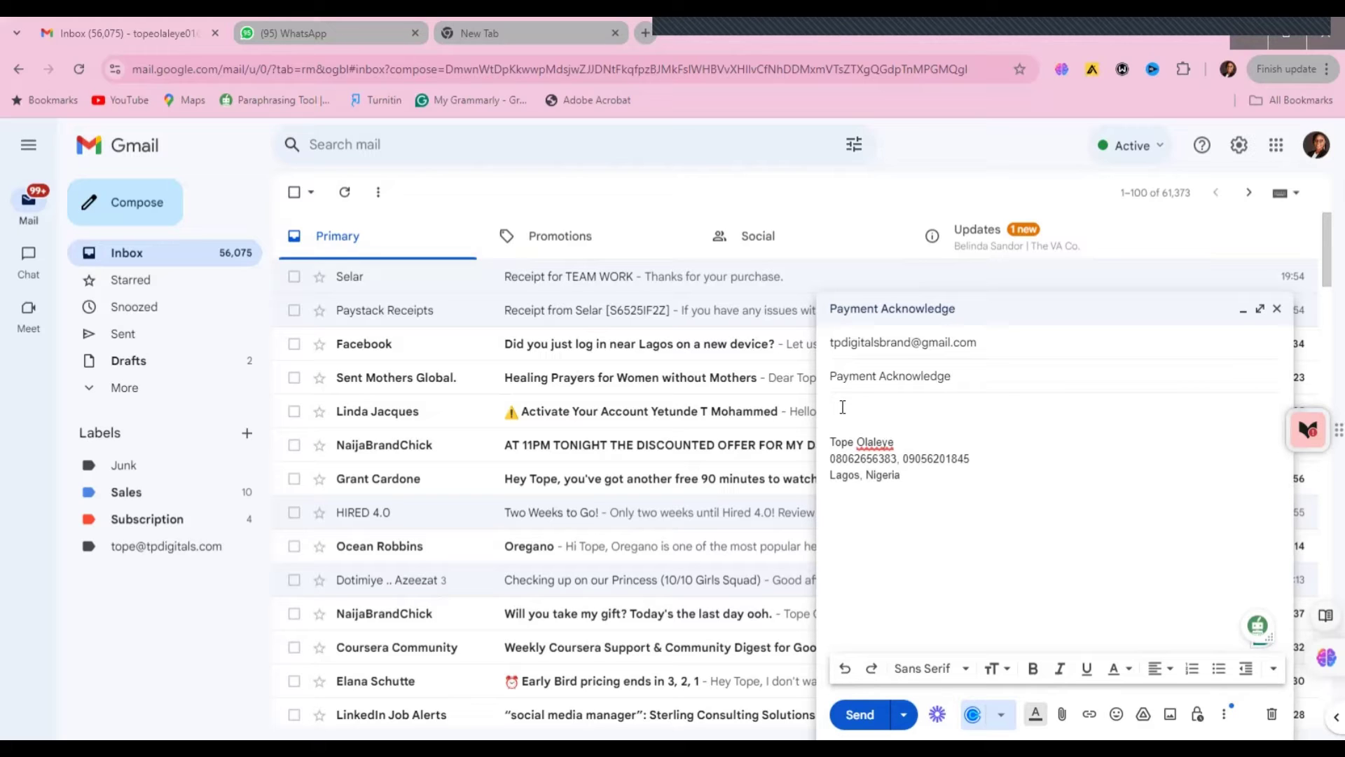
pyautogui.write('We acknowledge')
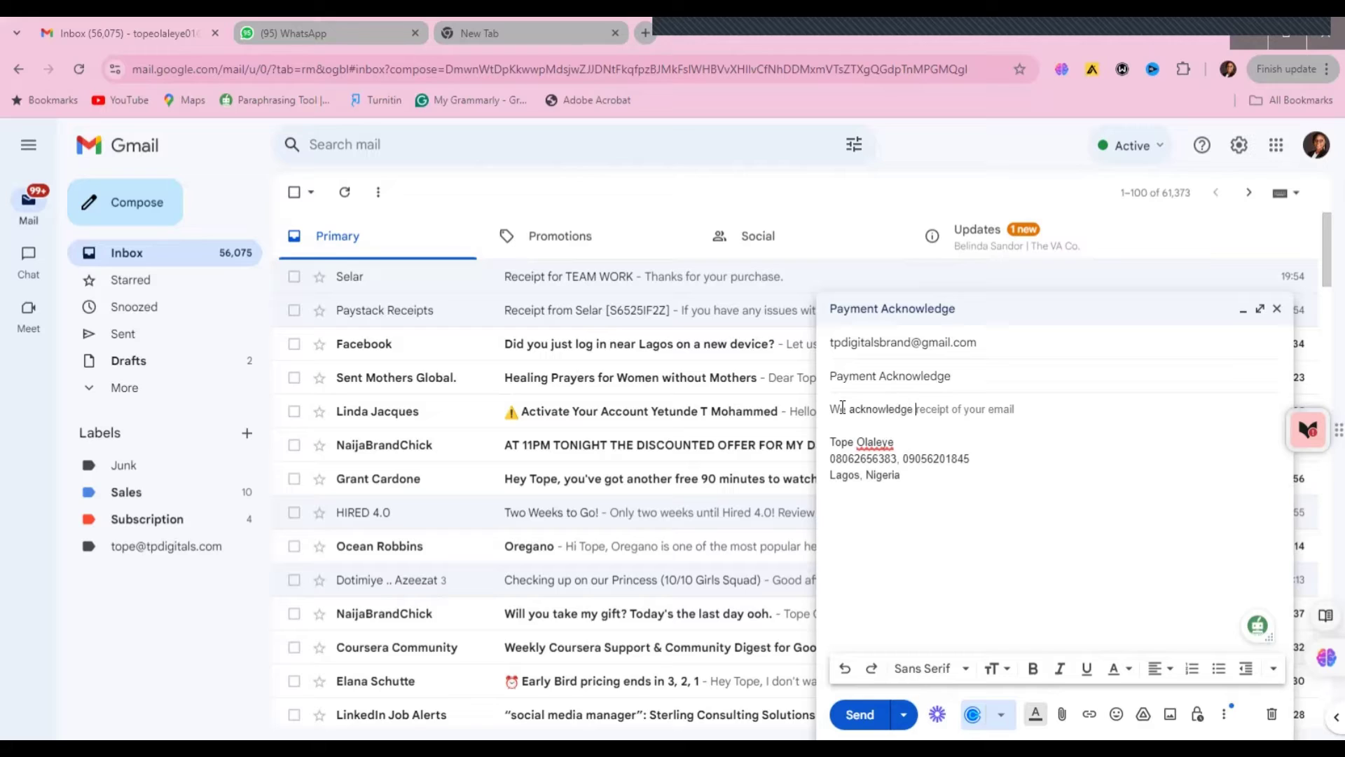
pyautogui.press('Tab')
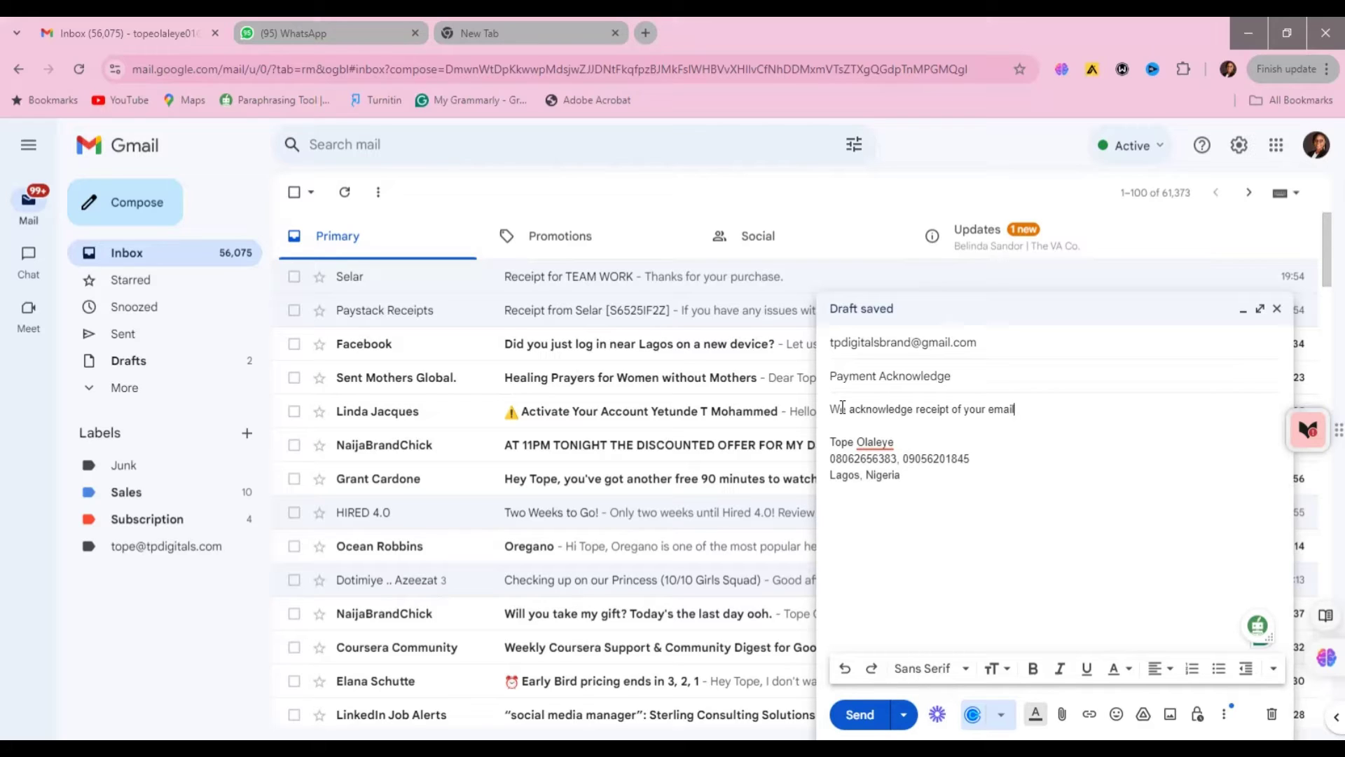
pyautogui.write(', we will con')
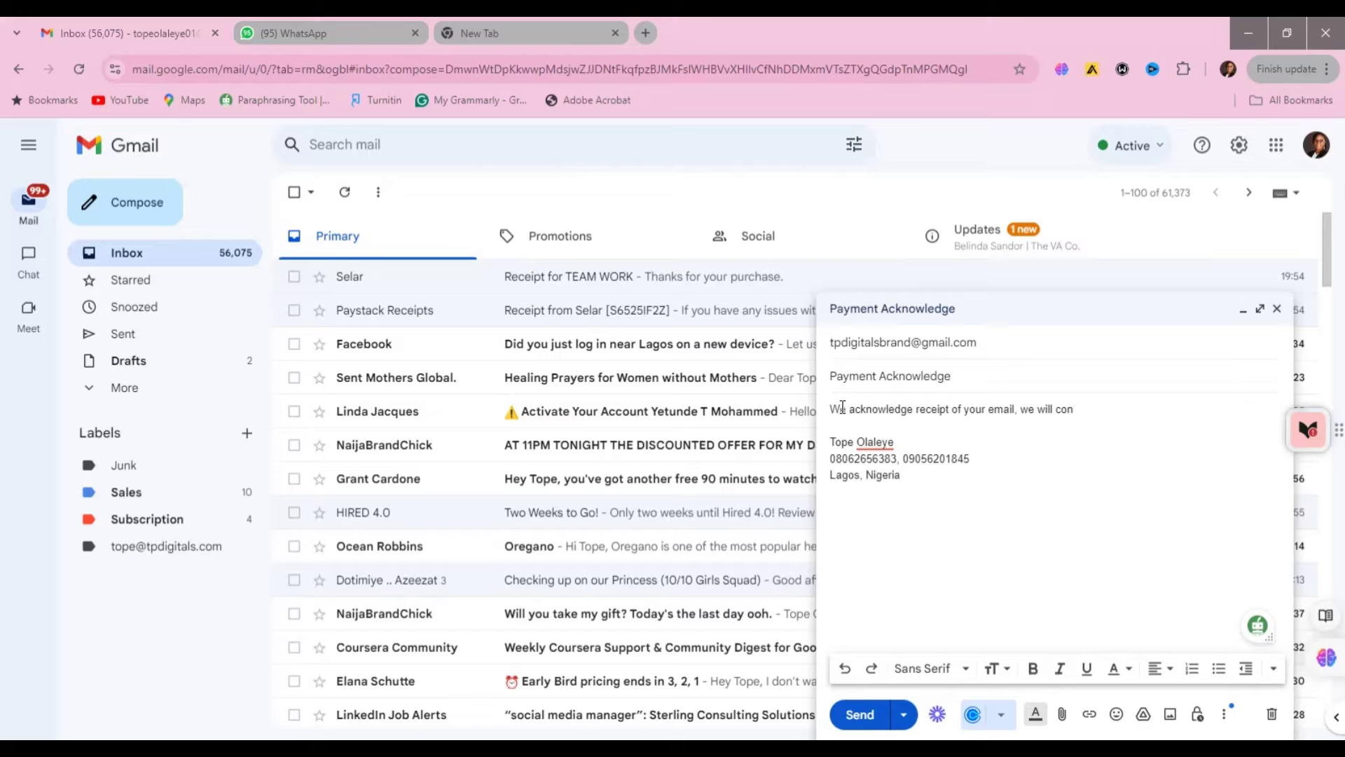
pyautogui.write('firm amd respond in 24 hours')
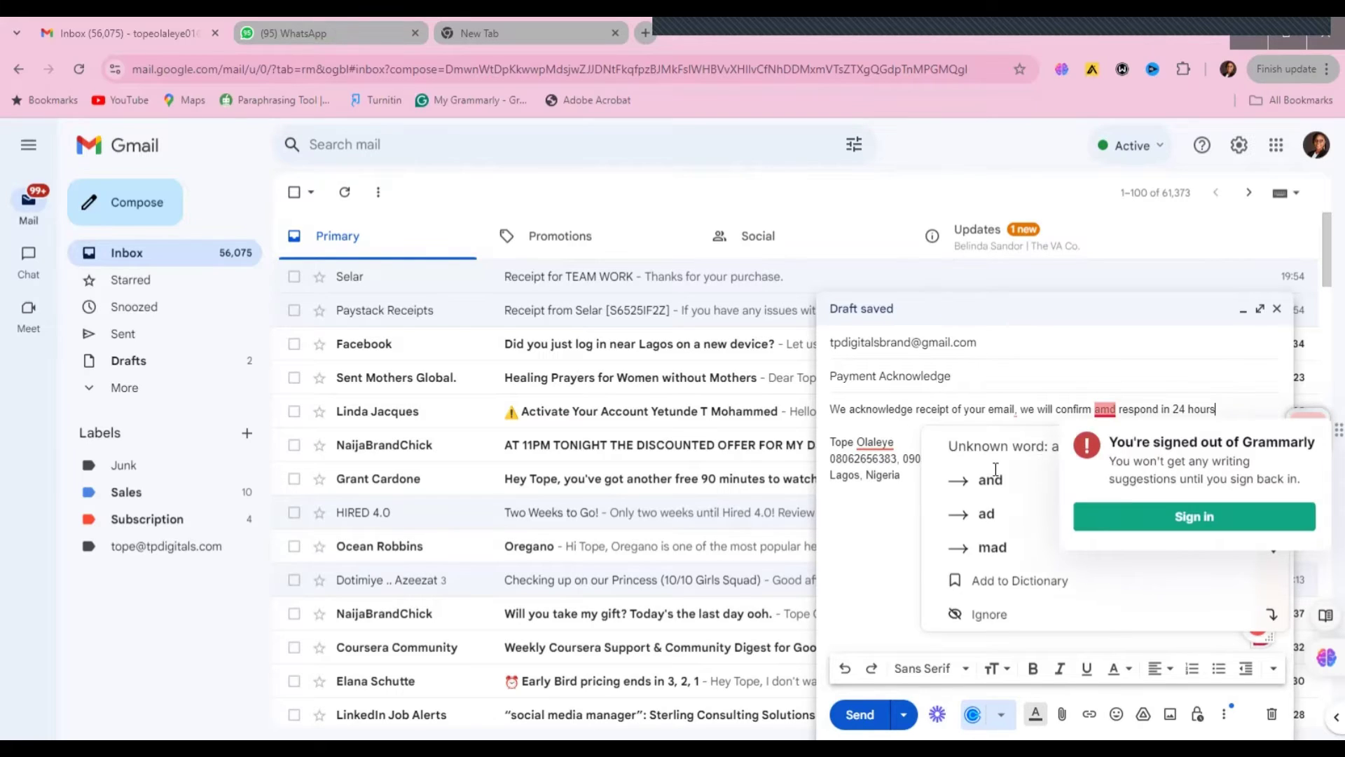
# - Correct the misspelled 'amd' to 'and' using the spelling suggestion
pyautogui.click(1108, 417)
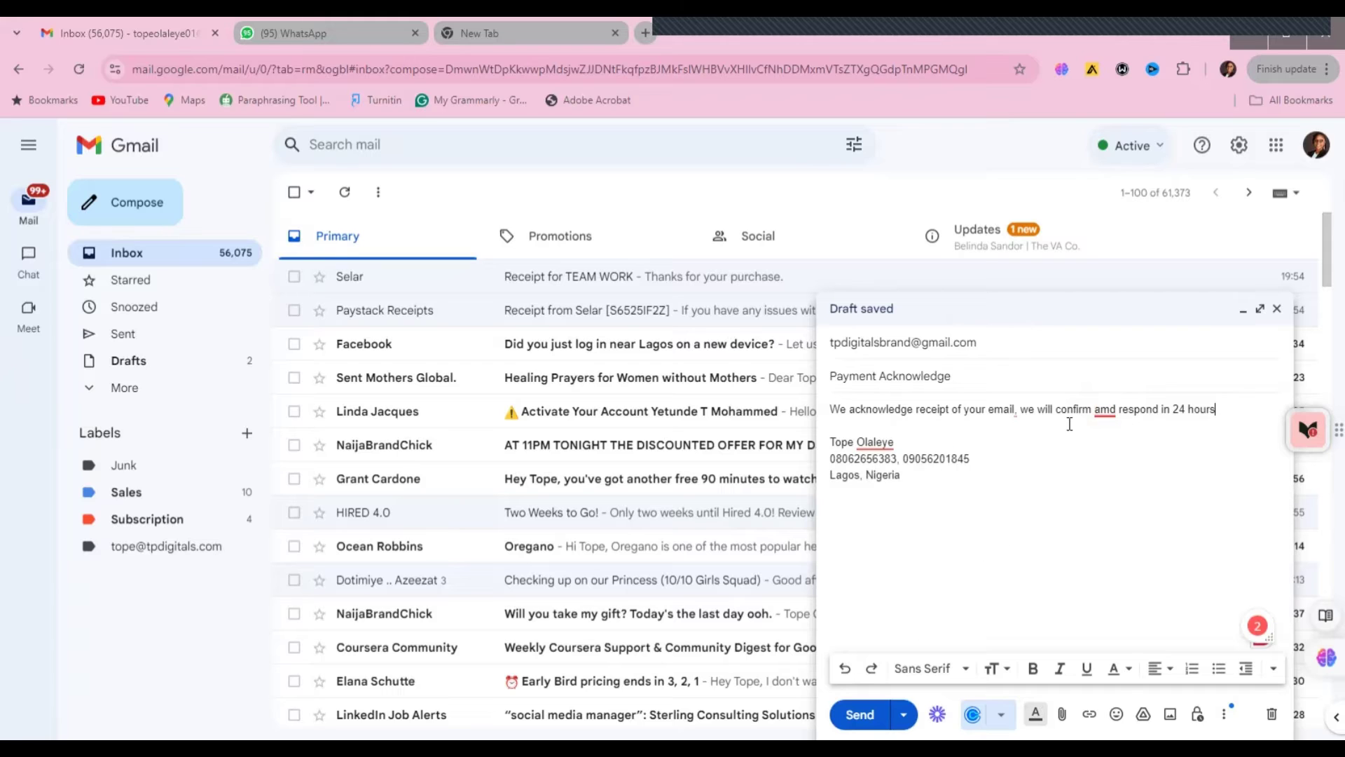
pyautogui.moveTo(1104, 415)
pyautogui.click(1108, 450)
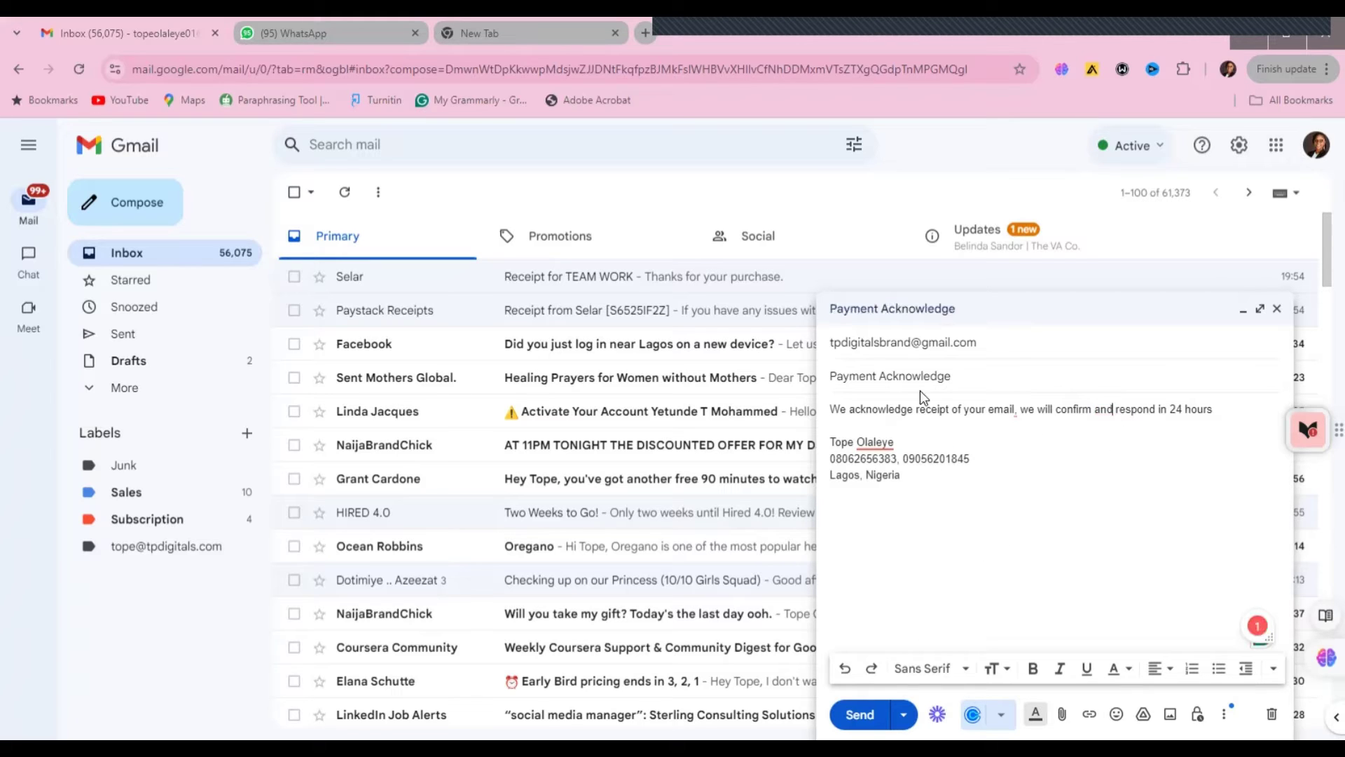
# - Change the subject to 'Message Acknowledgment'
pyautogui.moveTo(878, 376); pyautogui.dragTo(829, 377)
pyautogui.press('BackSpace')
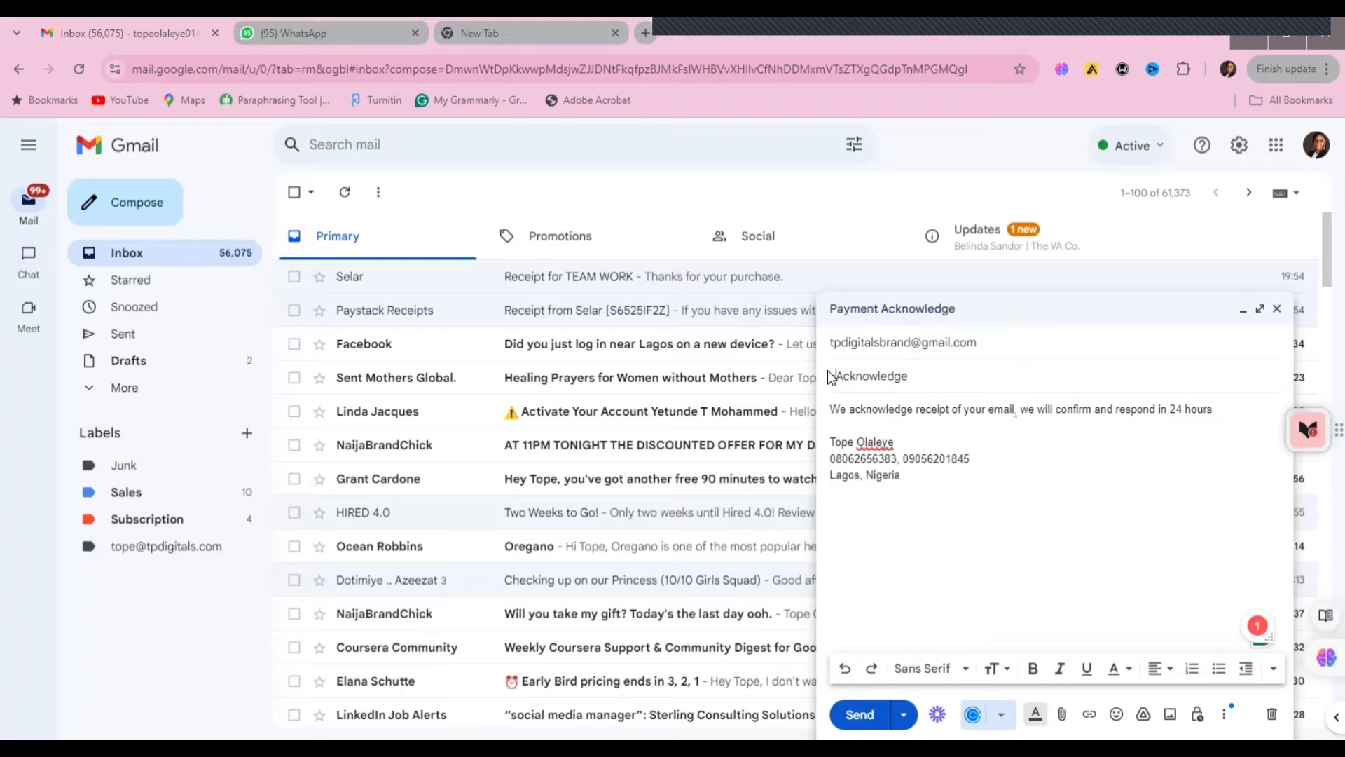
pyautogui.write('Message')
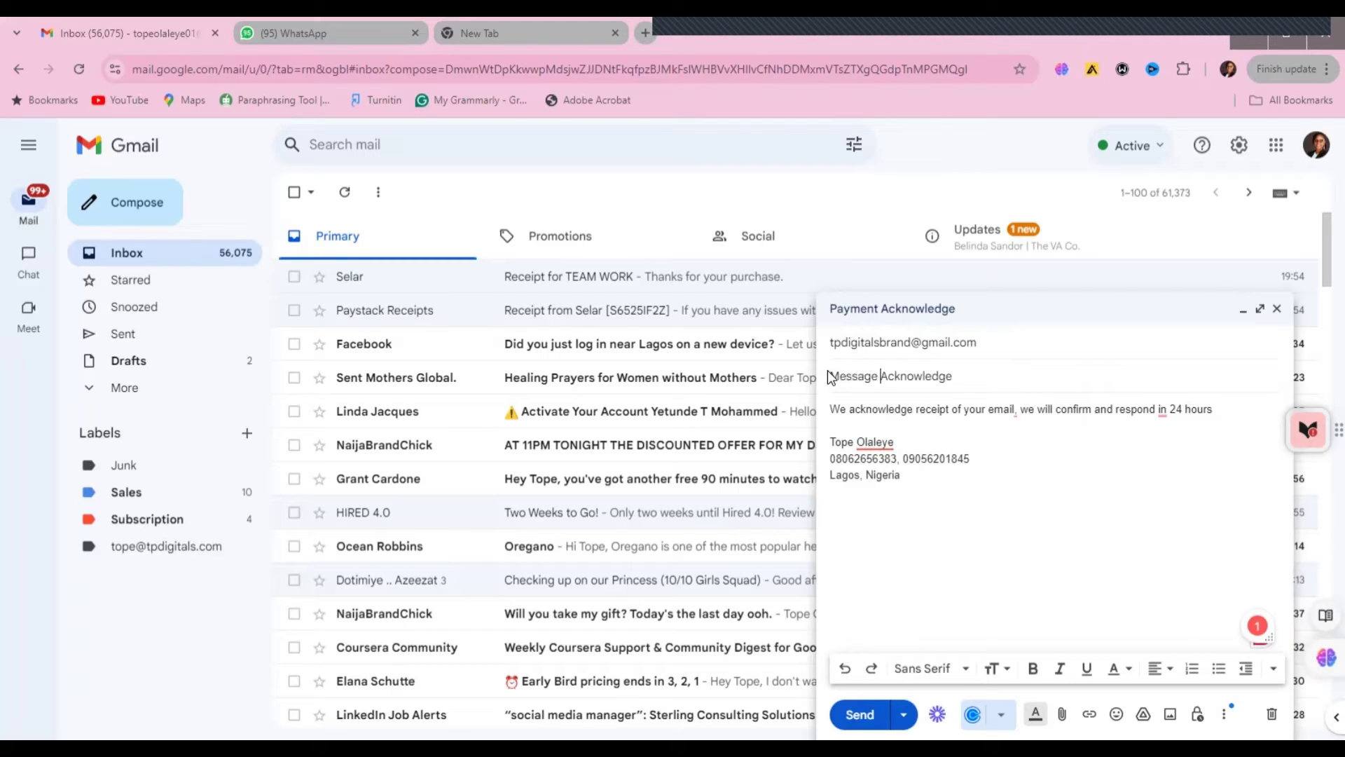
pyautogui.click(954, 379)
pyautogui.press('BackSpace')
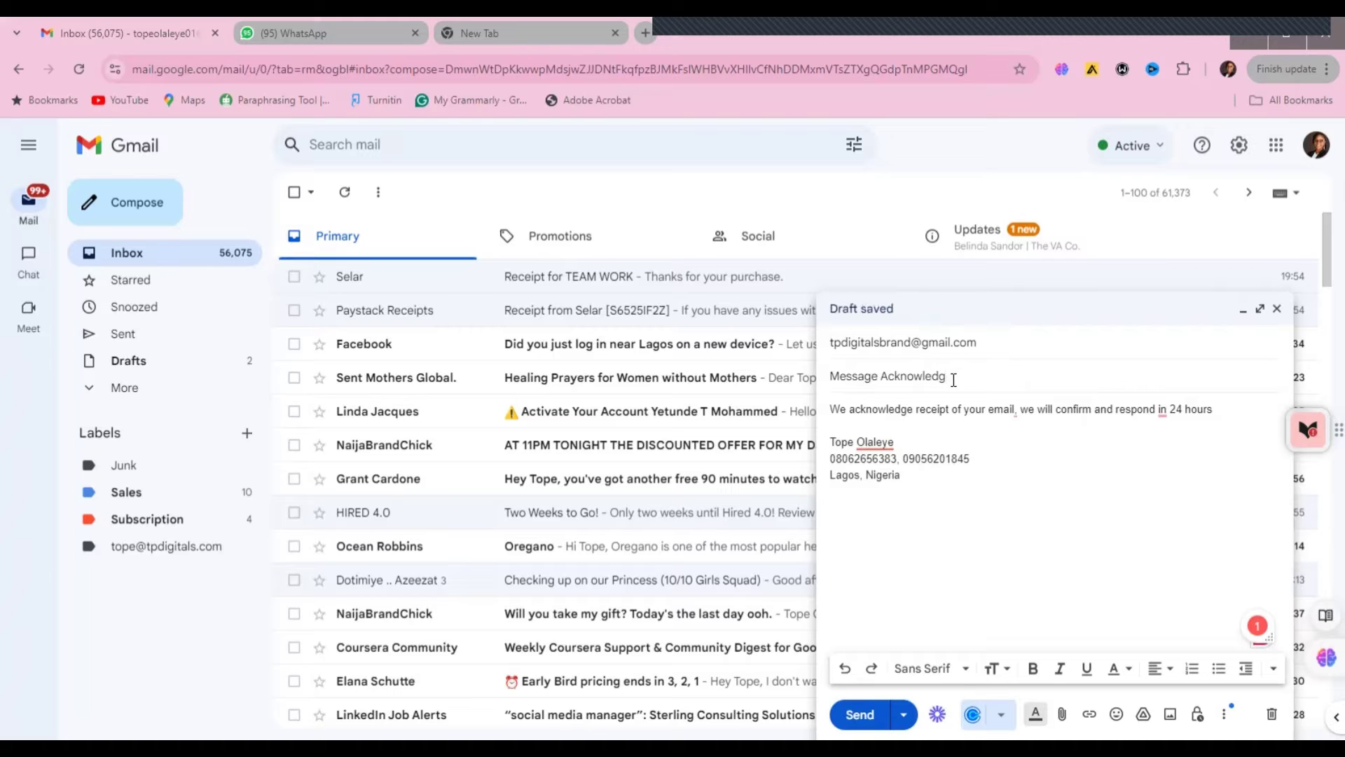
pyautogui.write('menr')
pyautogui.write('nt')
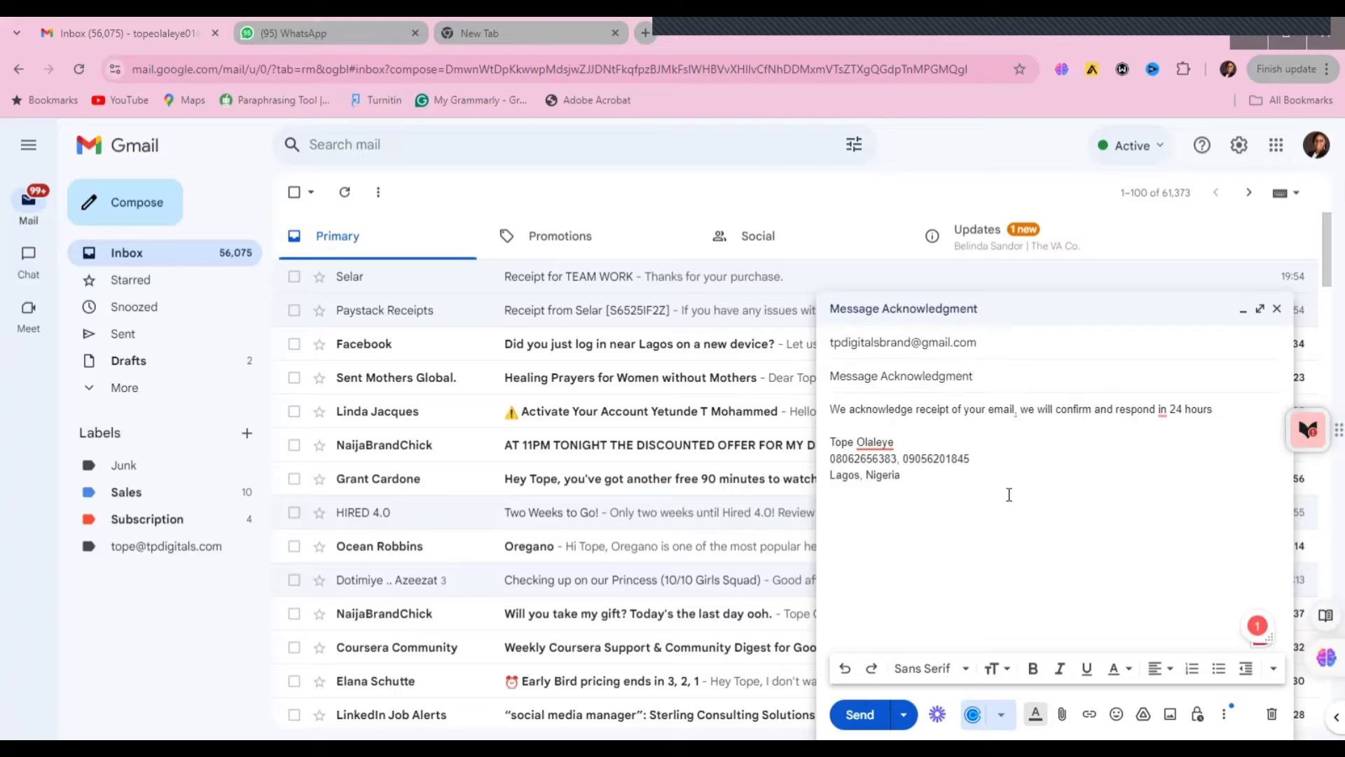
# - End the body sentence with a period and add a 'Thank you' closing line
pyautogui.click(1009, 498)
pyautogui.click(873, 442)
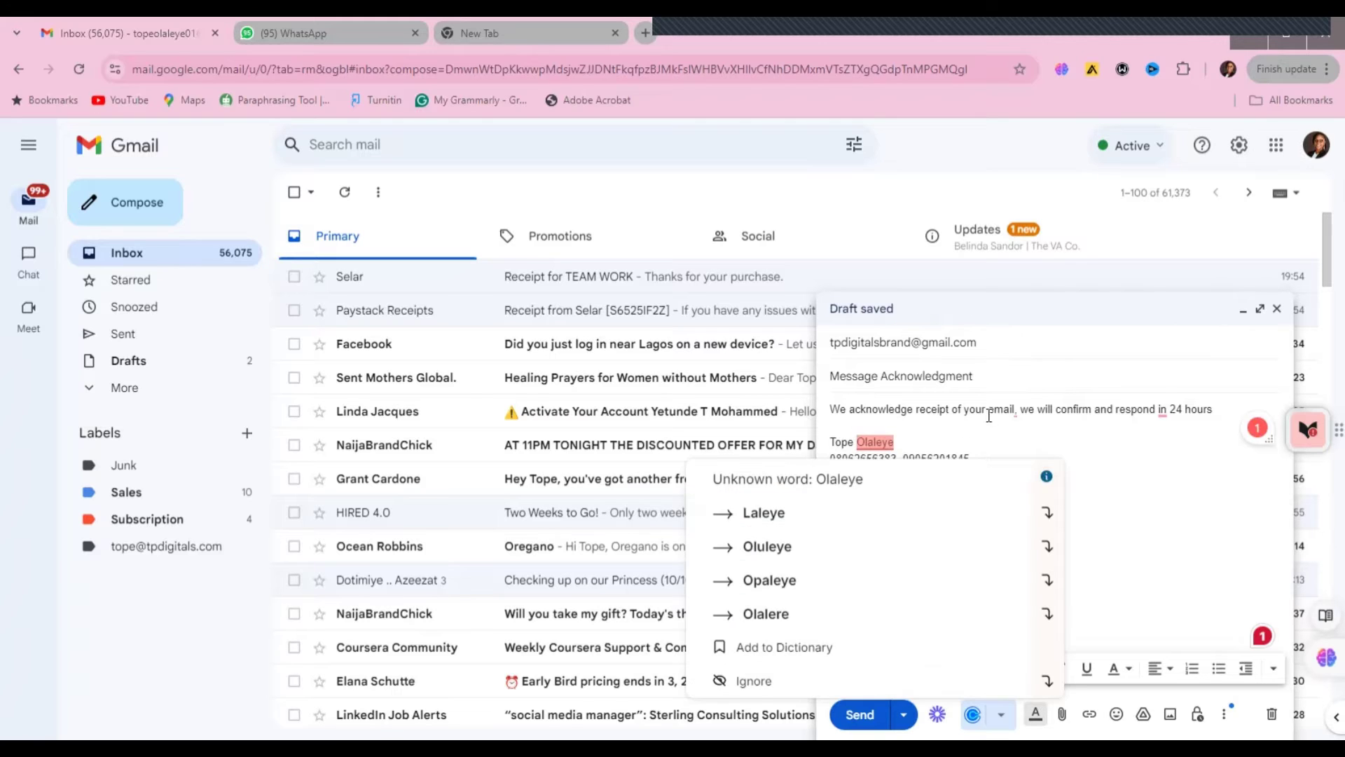
pyautogui.click(1039, 414)
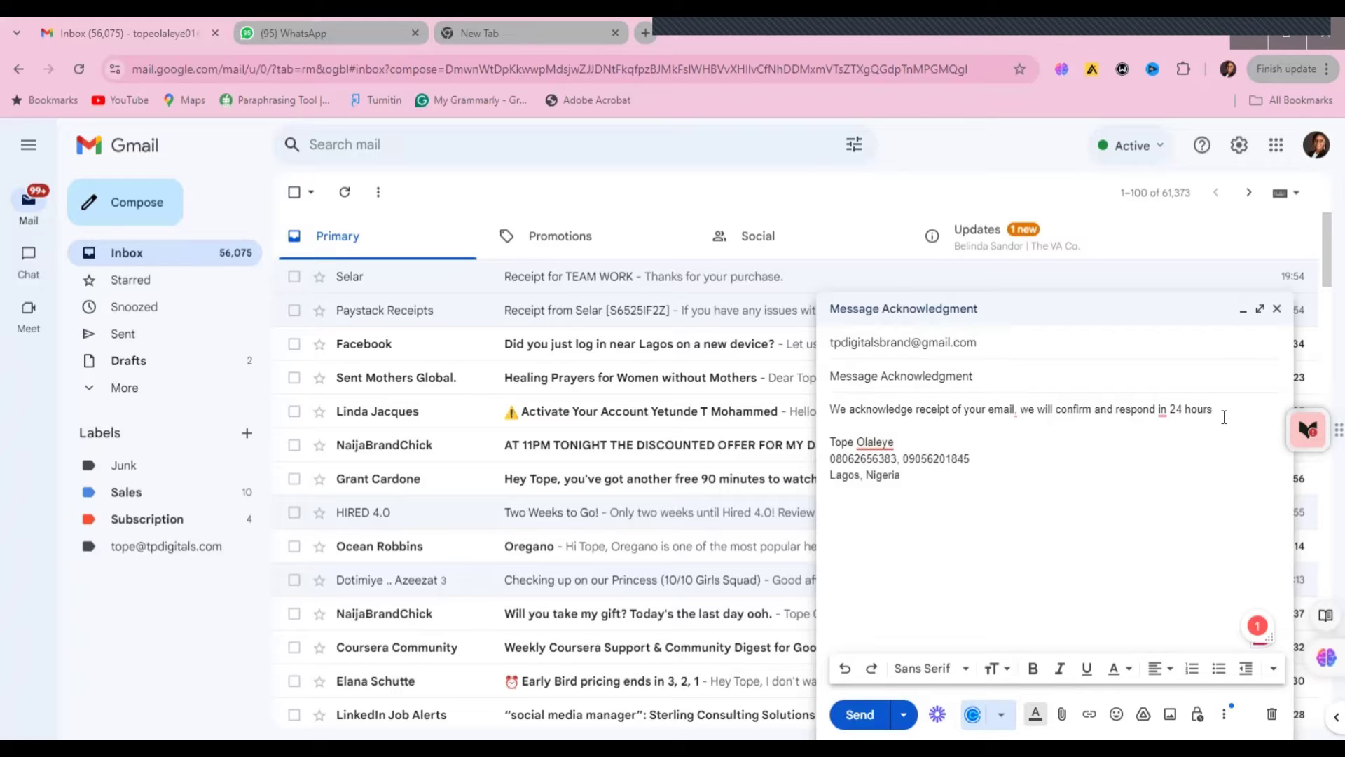
pyautogui.write('.')
pyautogui.press('Return')
pyautogui.press('Return')
pyautogui.write('Thank you')
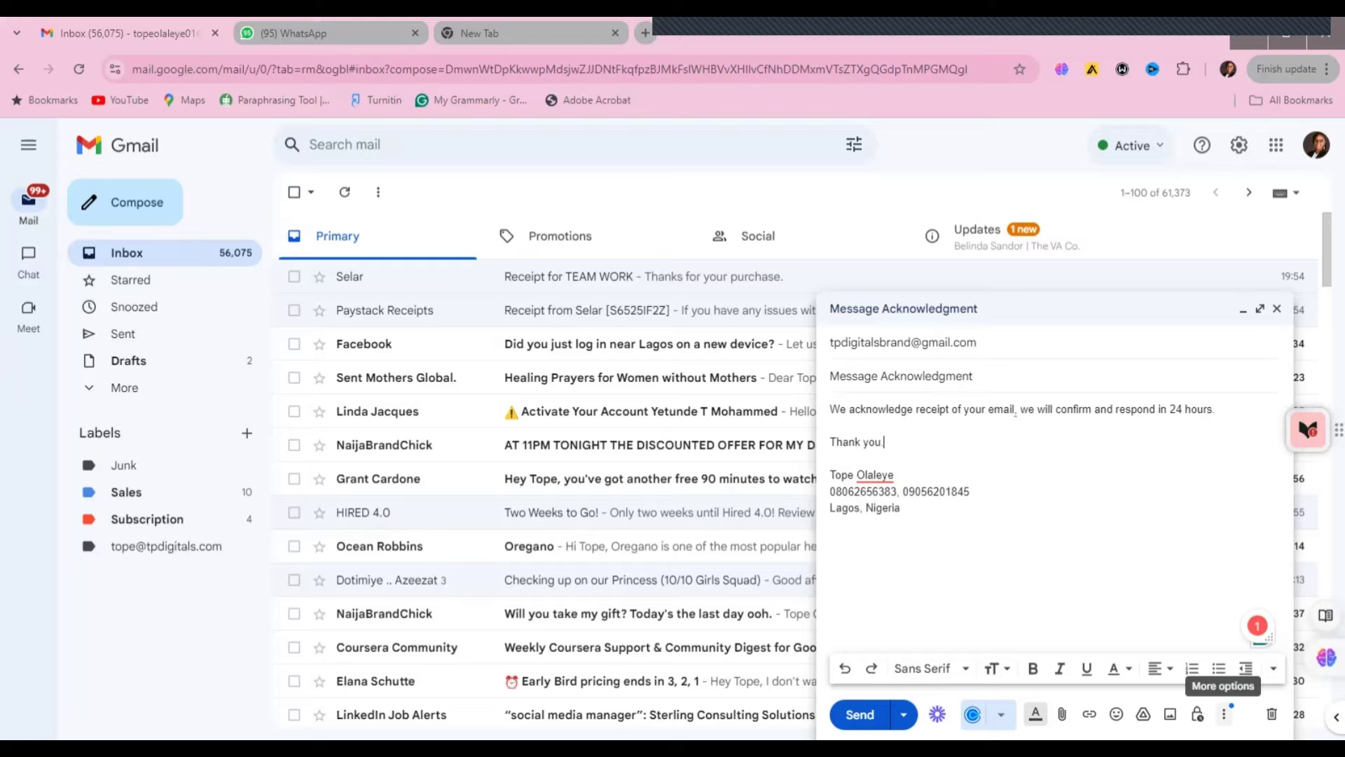
# - Save the draft as a new template named 'Message Acknowledgment' via More options > Templates
pyautogui.click(1224, 714)
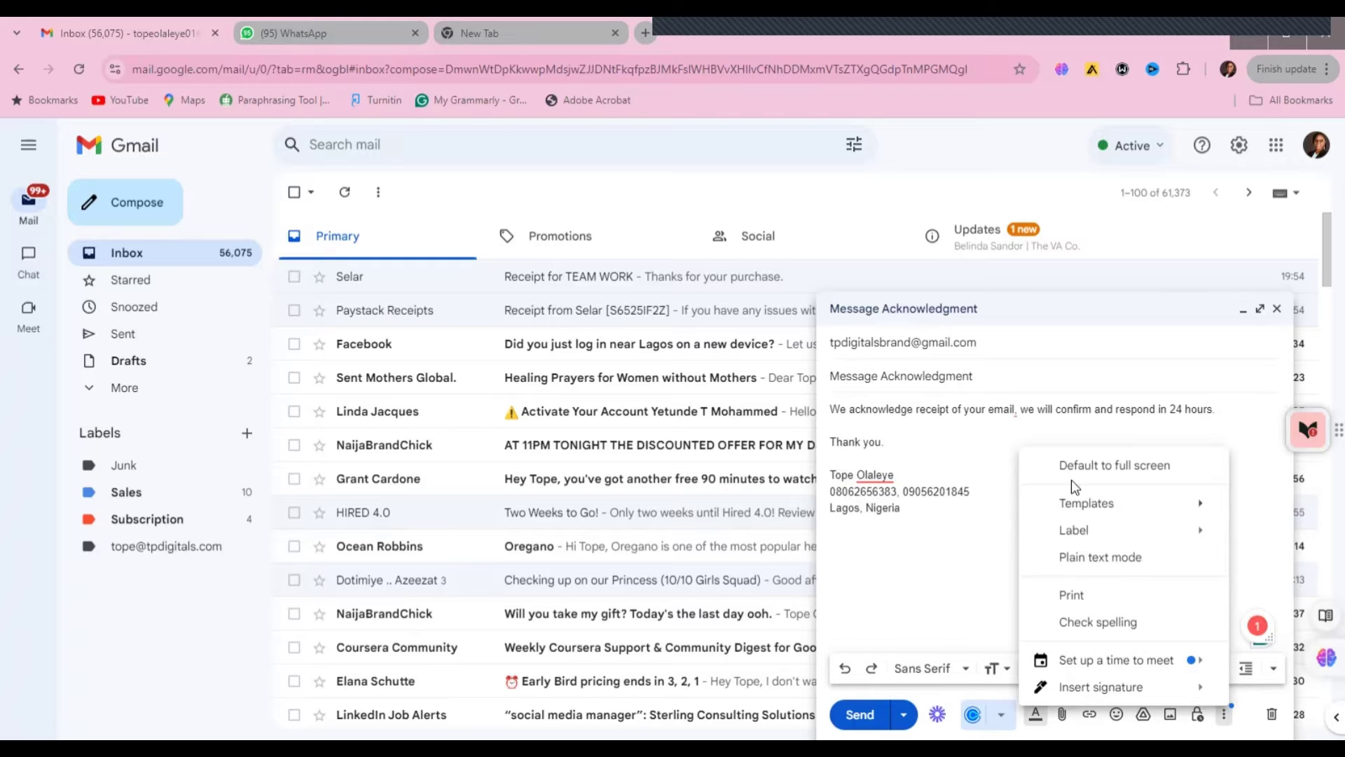
pyautogui.moveTo(1171, 517)
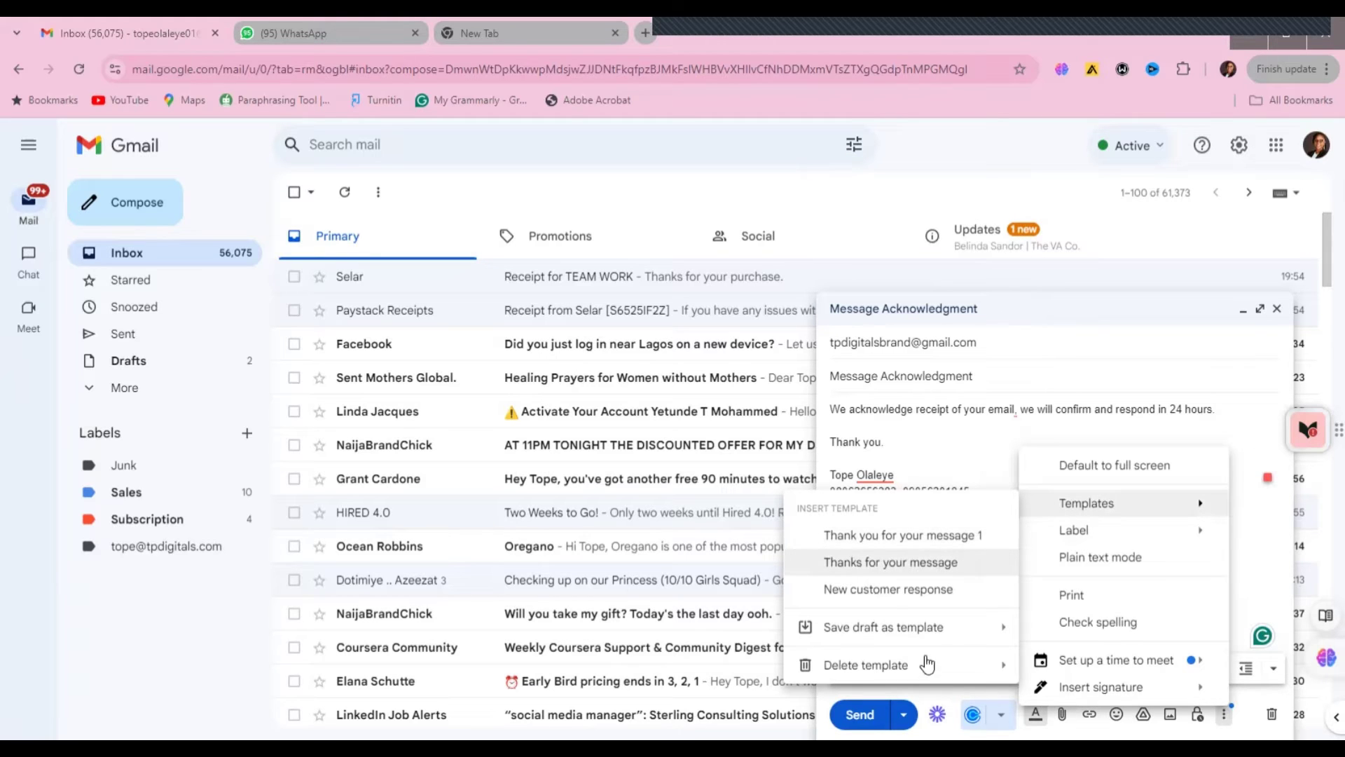
pyautogui.moveTo(878, 638)
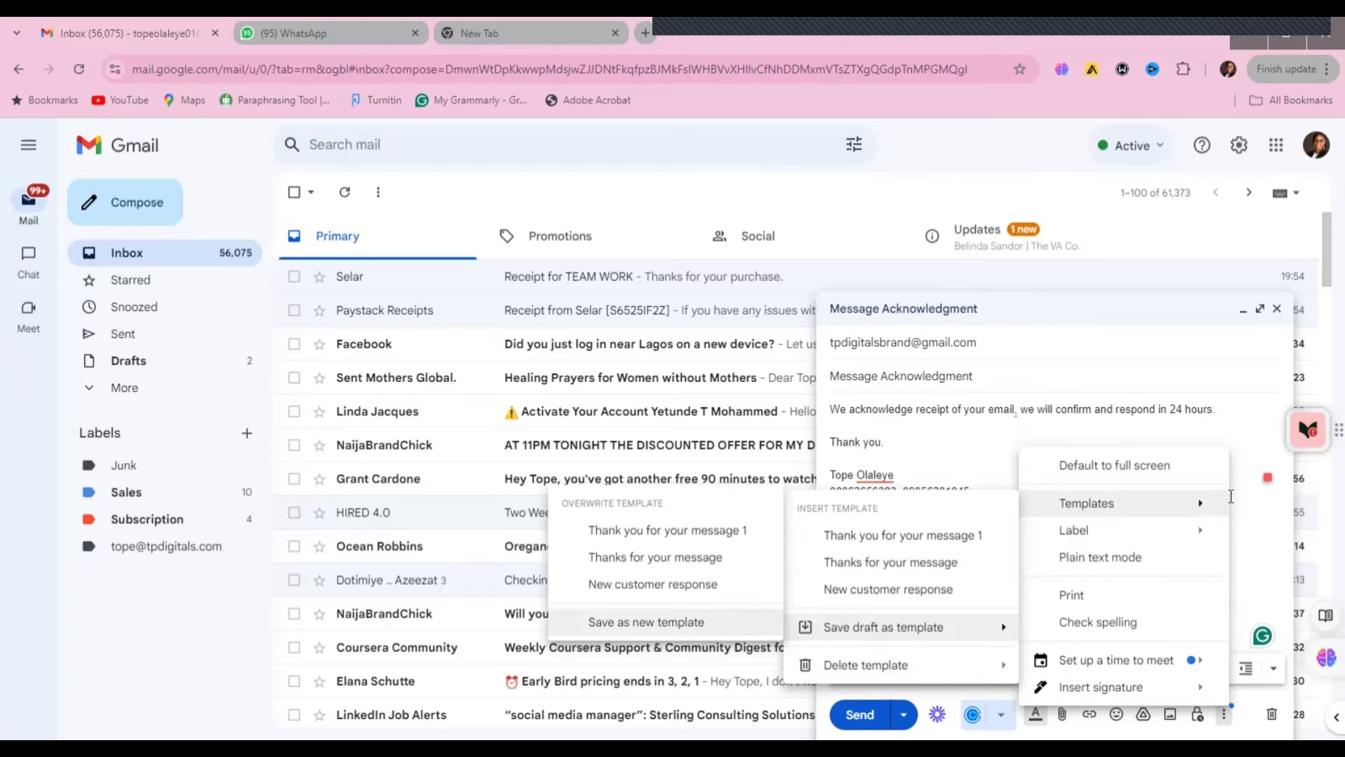
pyautogui.click(1225, 714)
pyautogui.click(1224, 713)
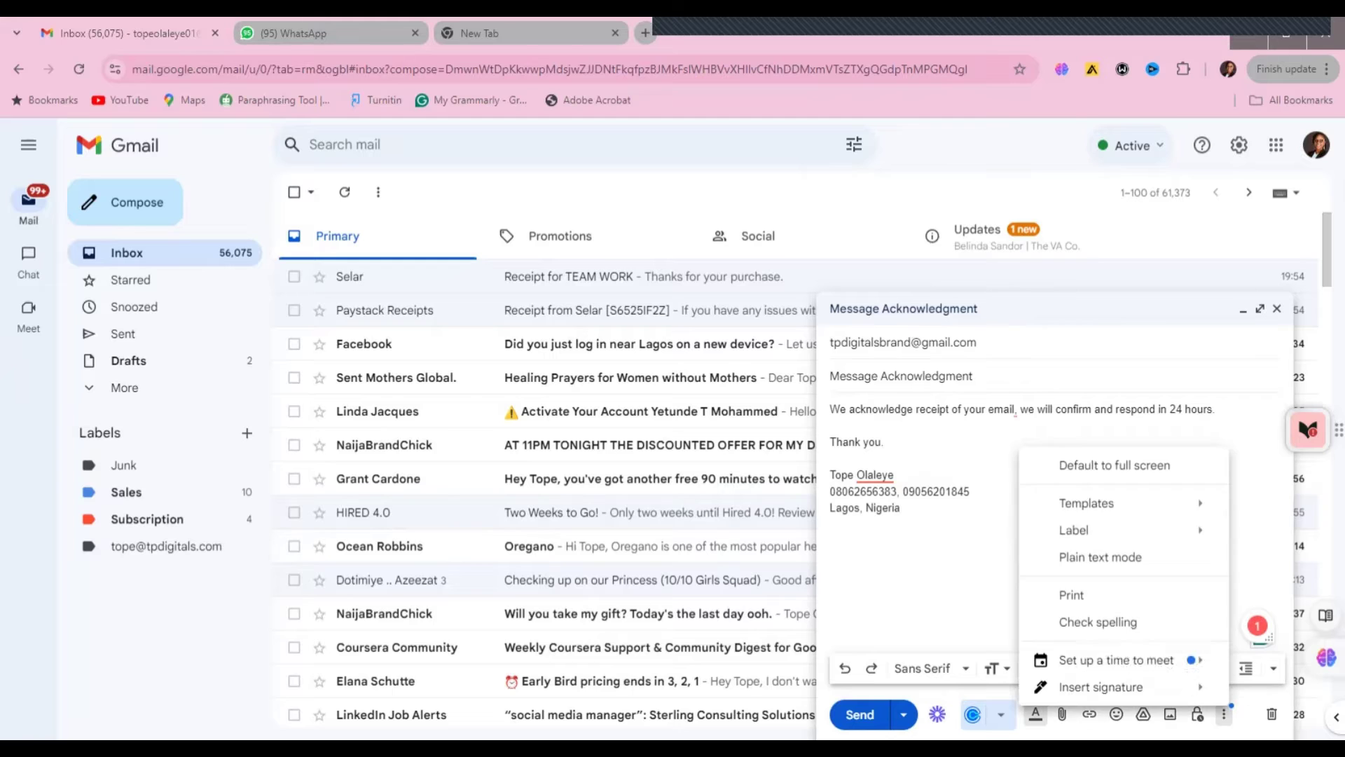
pyautogui.moveTo(1088, 503)
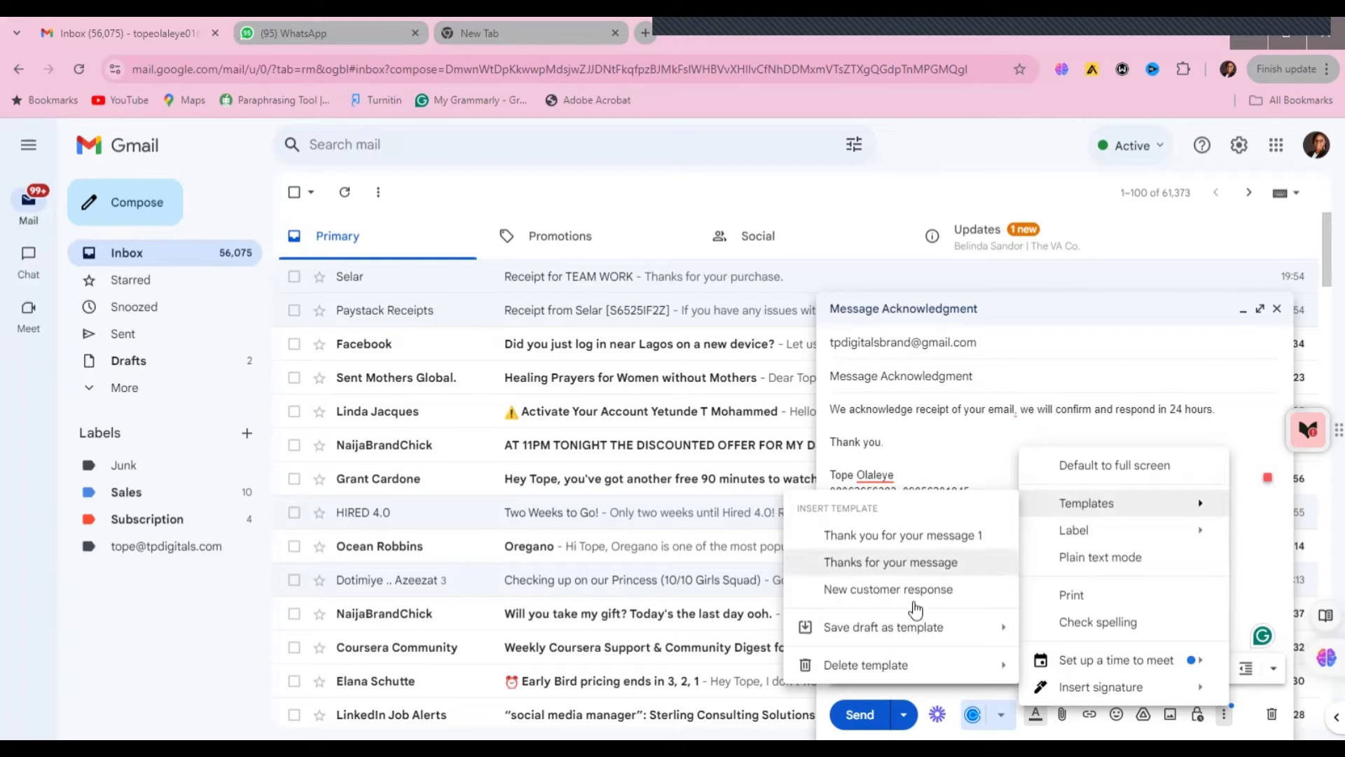
pyautogui.moveTo(877, 634)
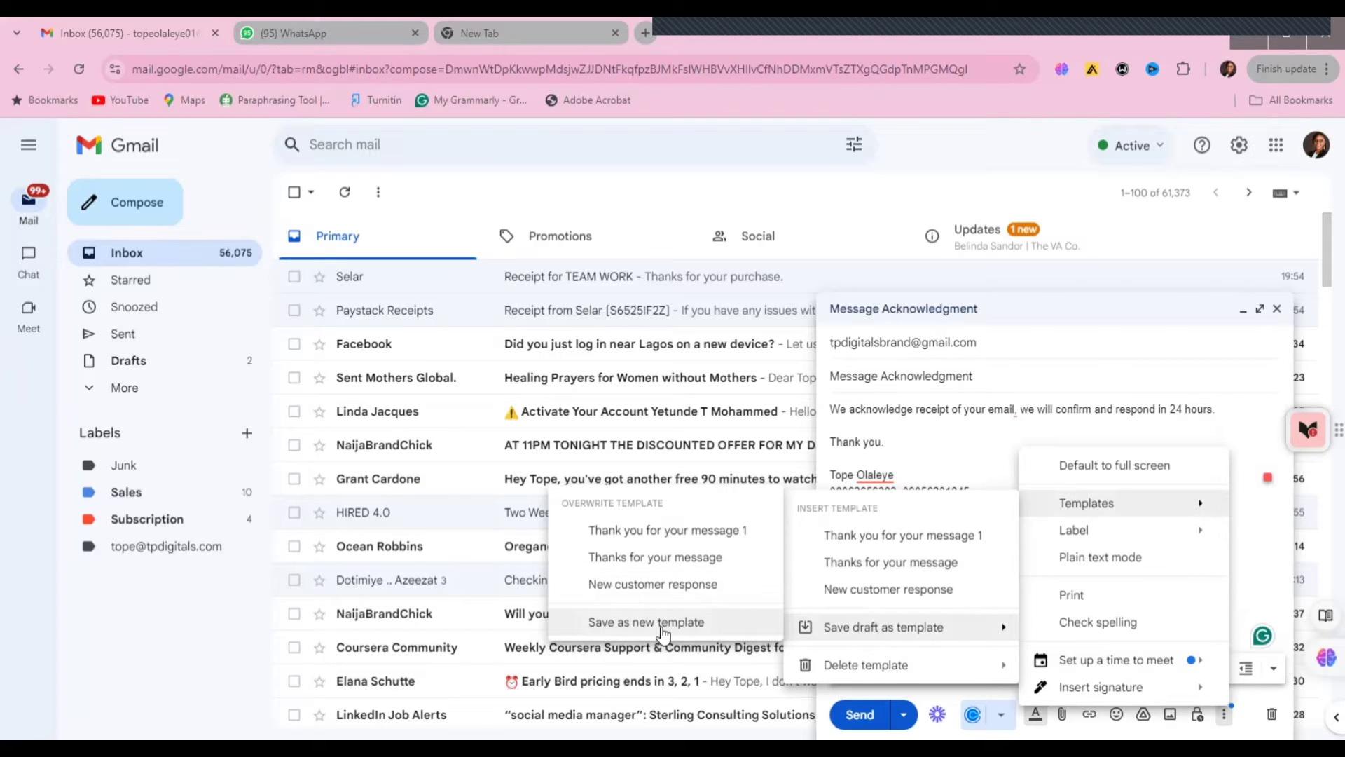
pyautogui.click(664, 631)
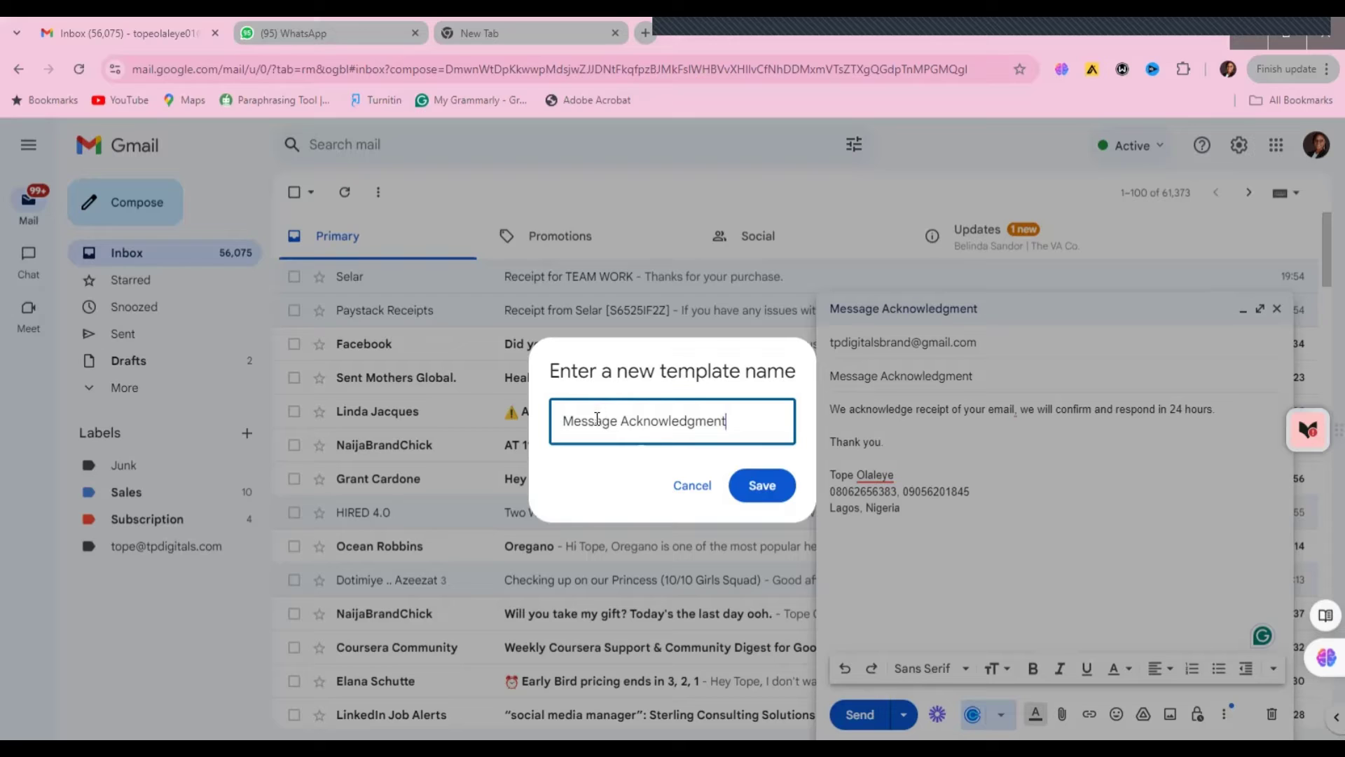
pyautogui.click(740, 419)
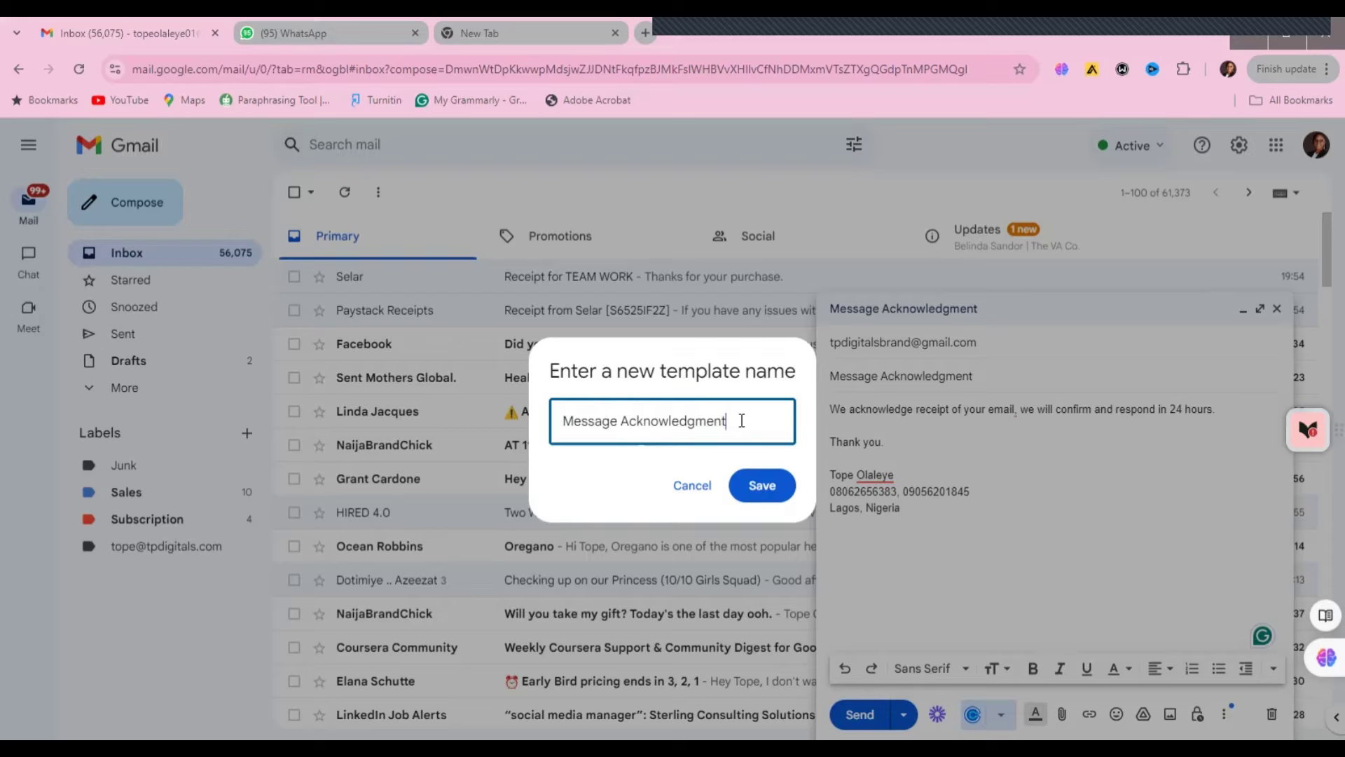
pyautogui.click(767, 484)
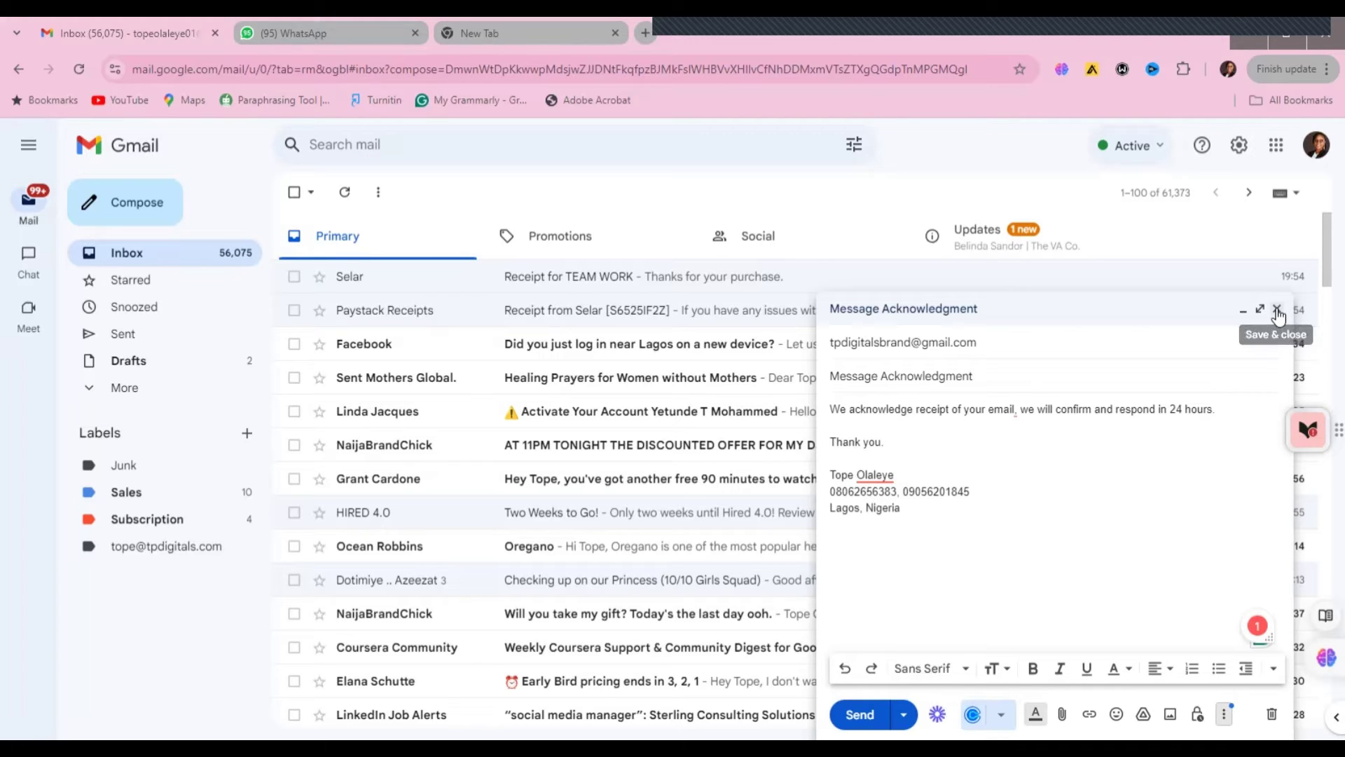
# - Close the draft, compose a new message to a suggested contact, and open the Templates menu
pyautogui.click(1278, 311)
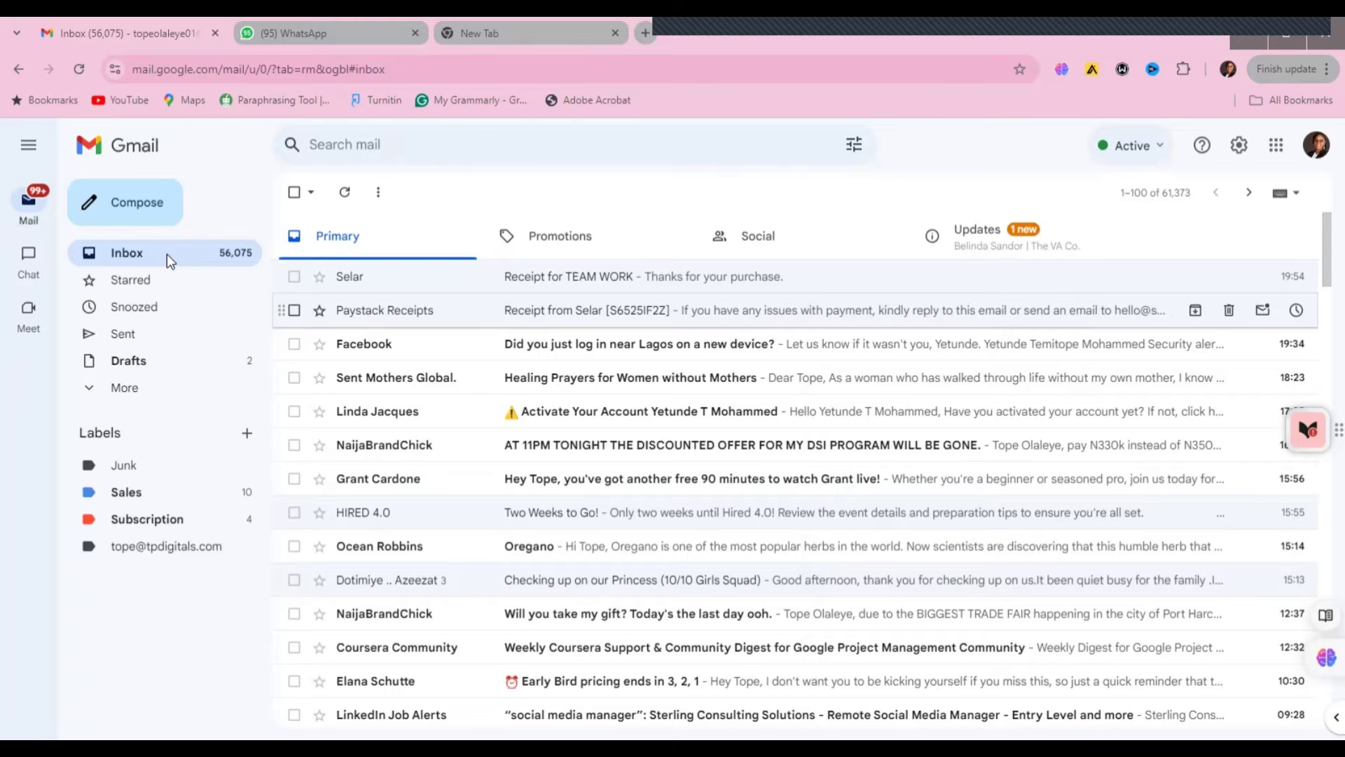
pyautogui.click(120, 207)
pyautogui.click(885, 341)
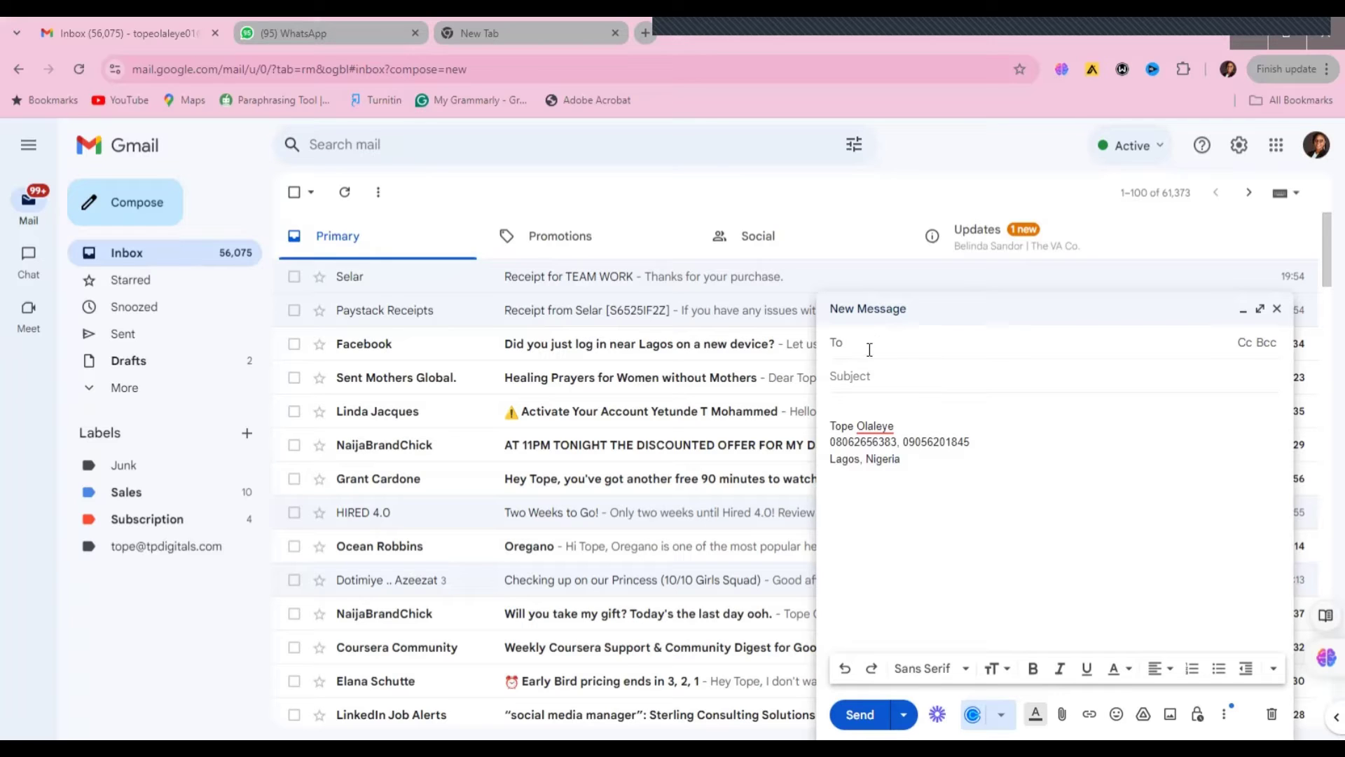
pyautogui.write('t')
pyautogui.click(869, 384)
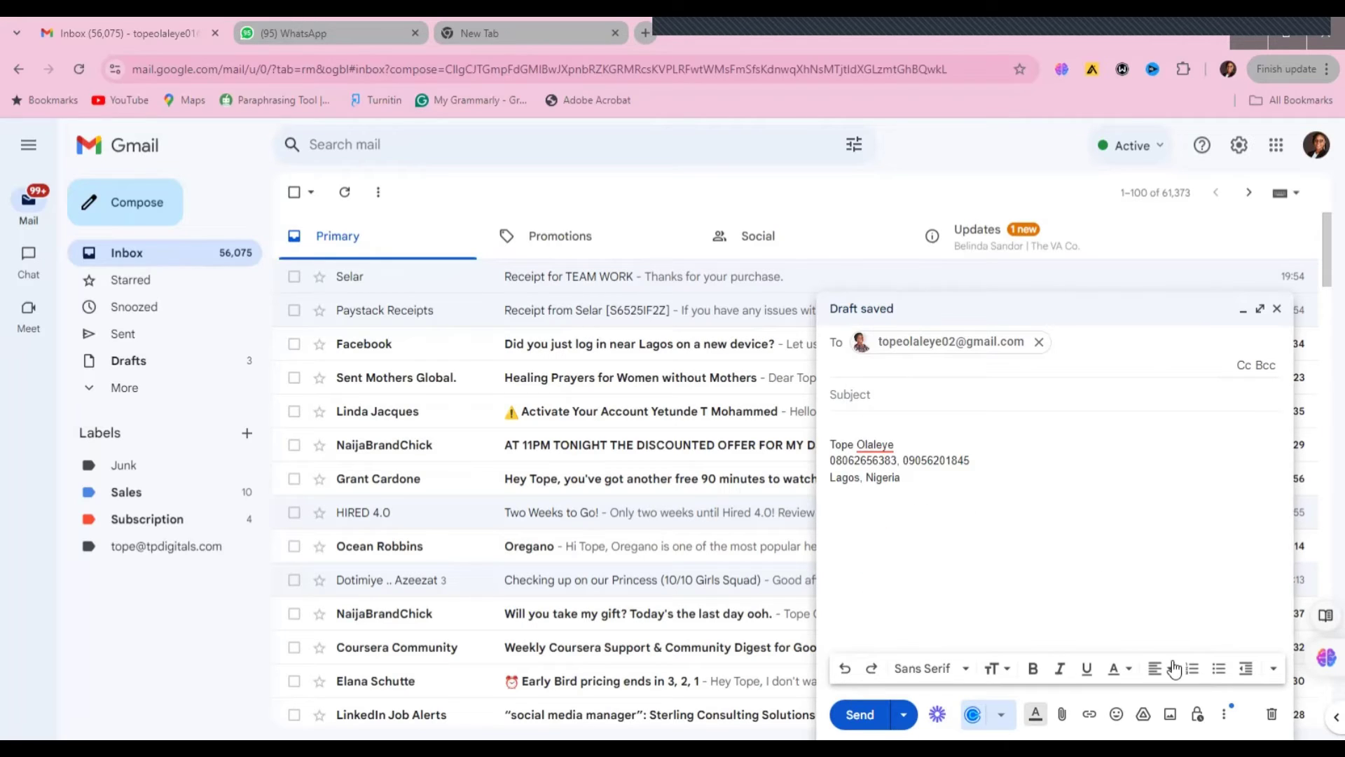
pyautogui.click(1224, 714)
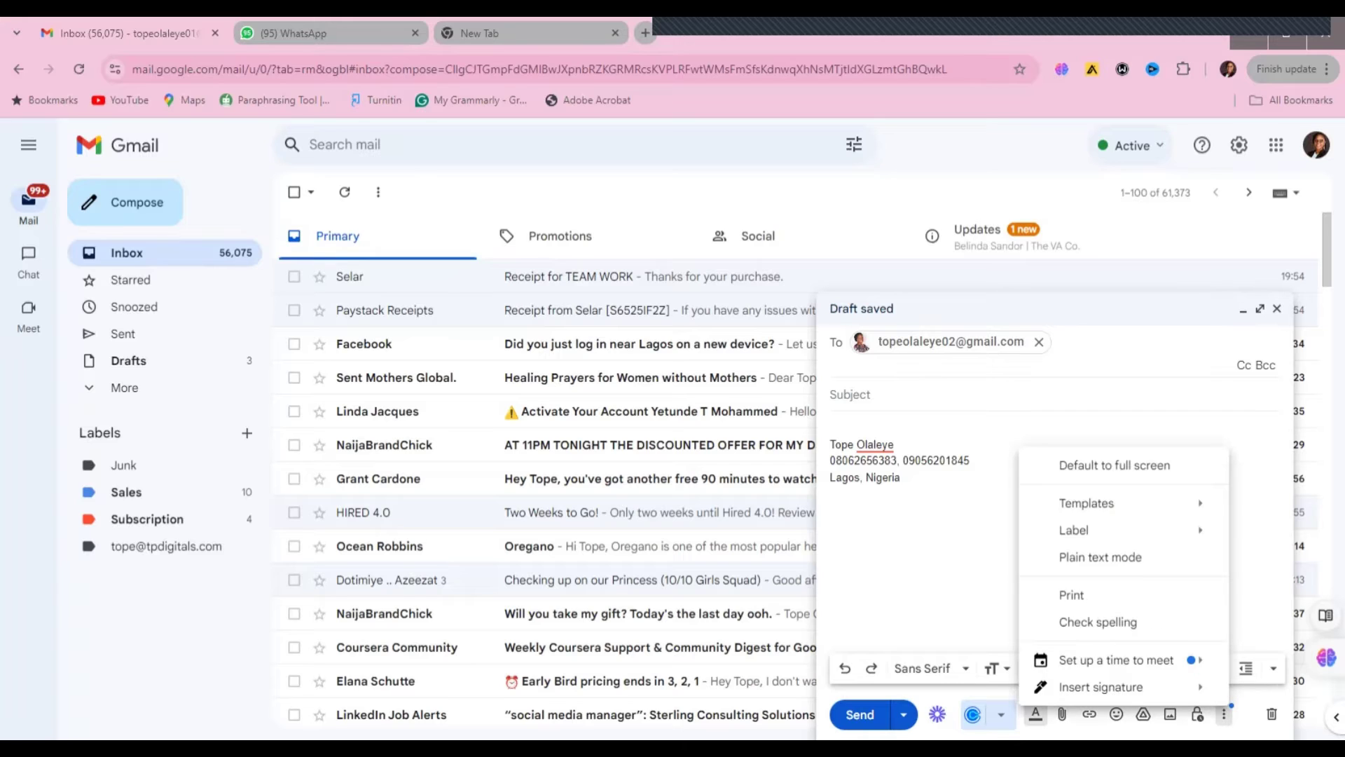
pyautogui.moveTo(1078, 503)
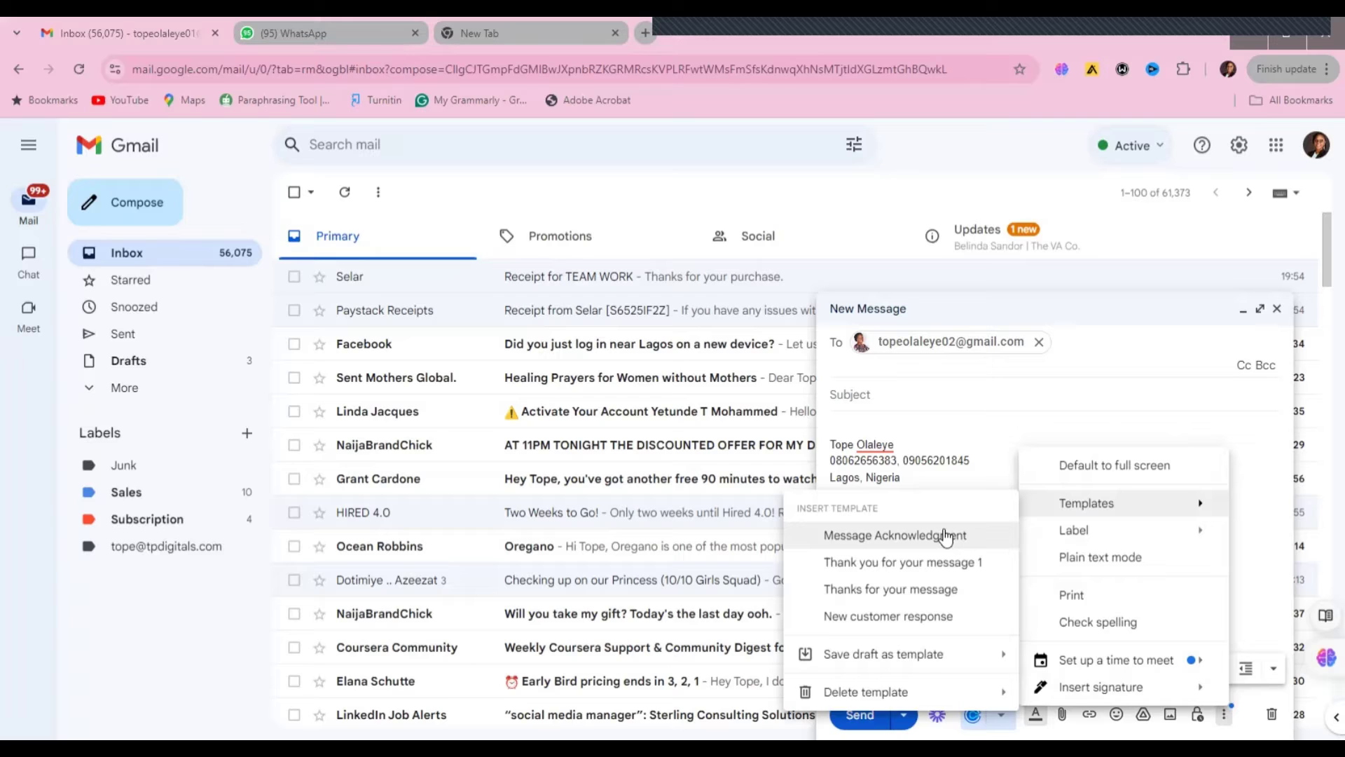
# - Insert the Message Acknowledgment template, delete the duplicate signature block, and send the message
pyautogui.click(946, 537)
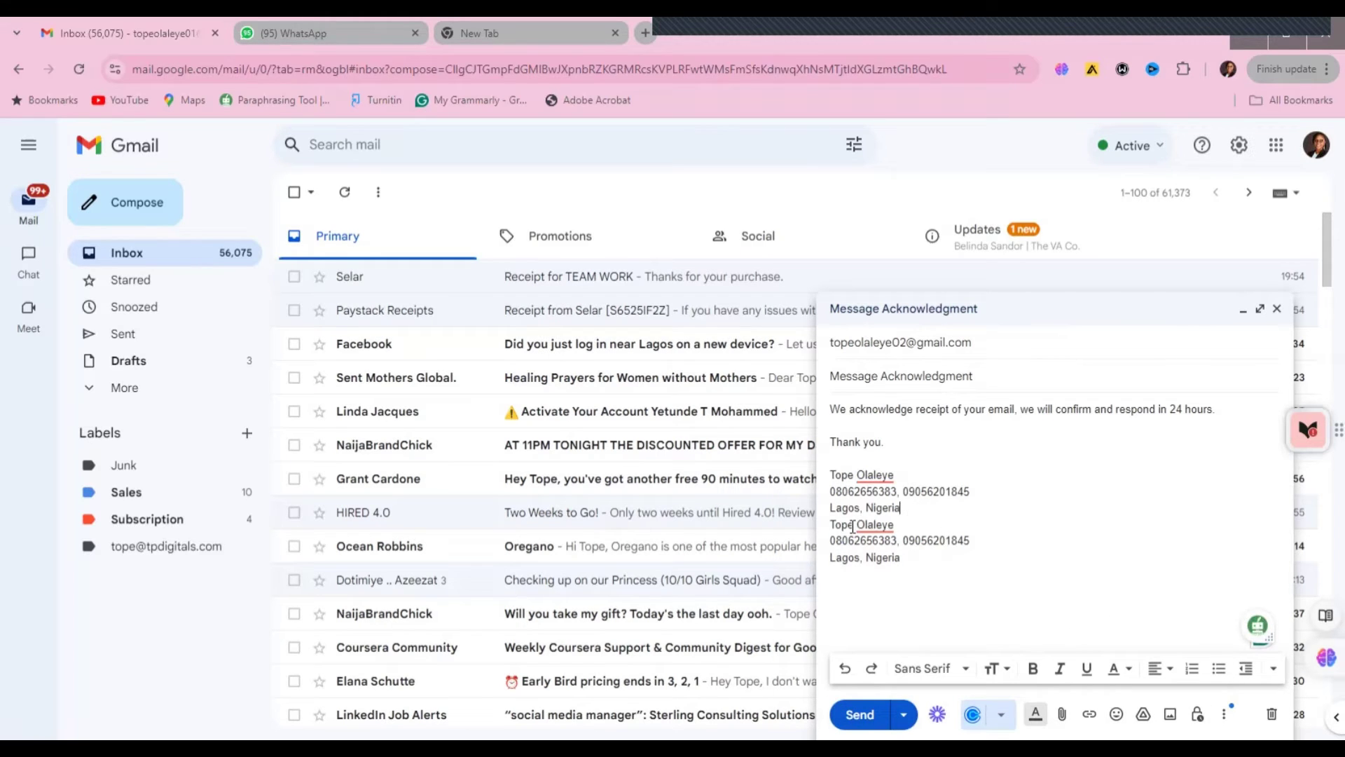
pyautogui.moveTo(830, 524); pyautogui.dragTo(916, 576)
pyautogui.press('BackSpace')
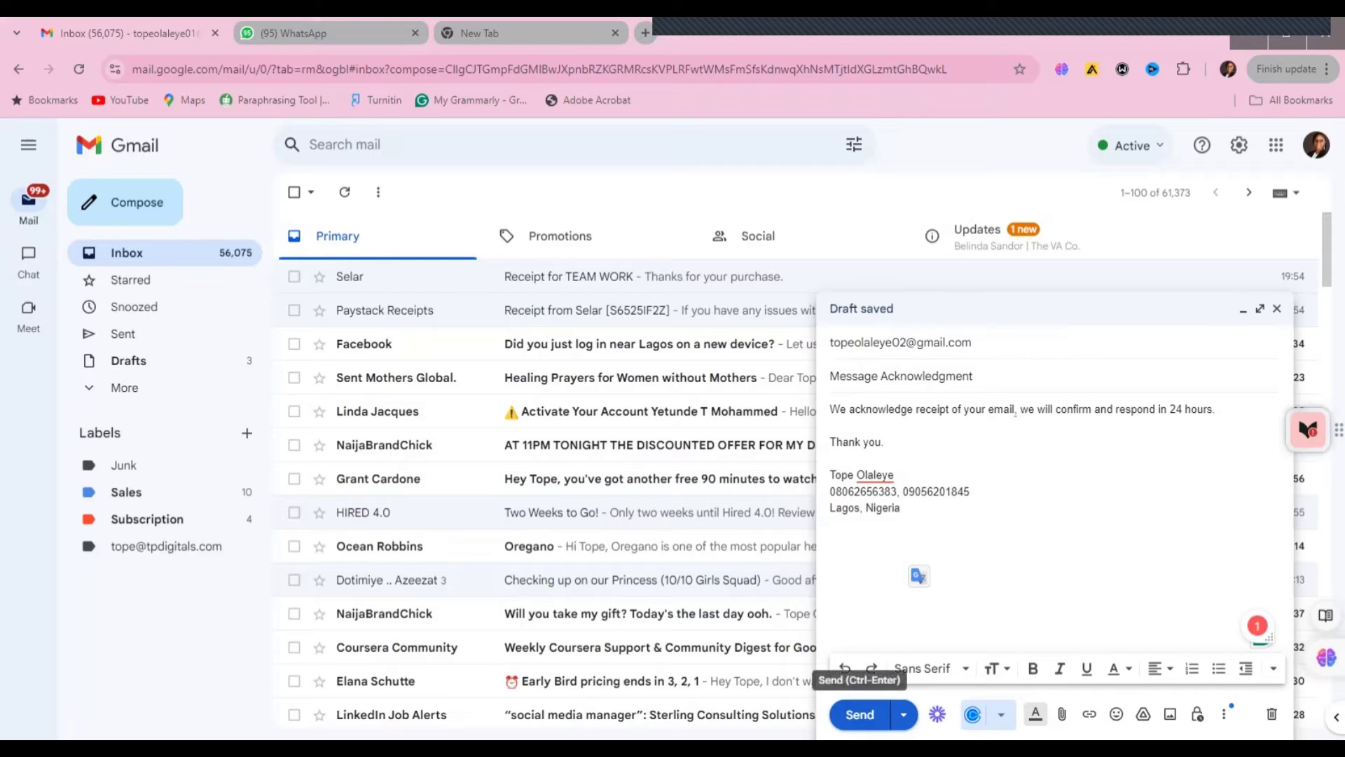
pyautogui.click(860, 714)
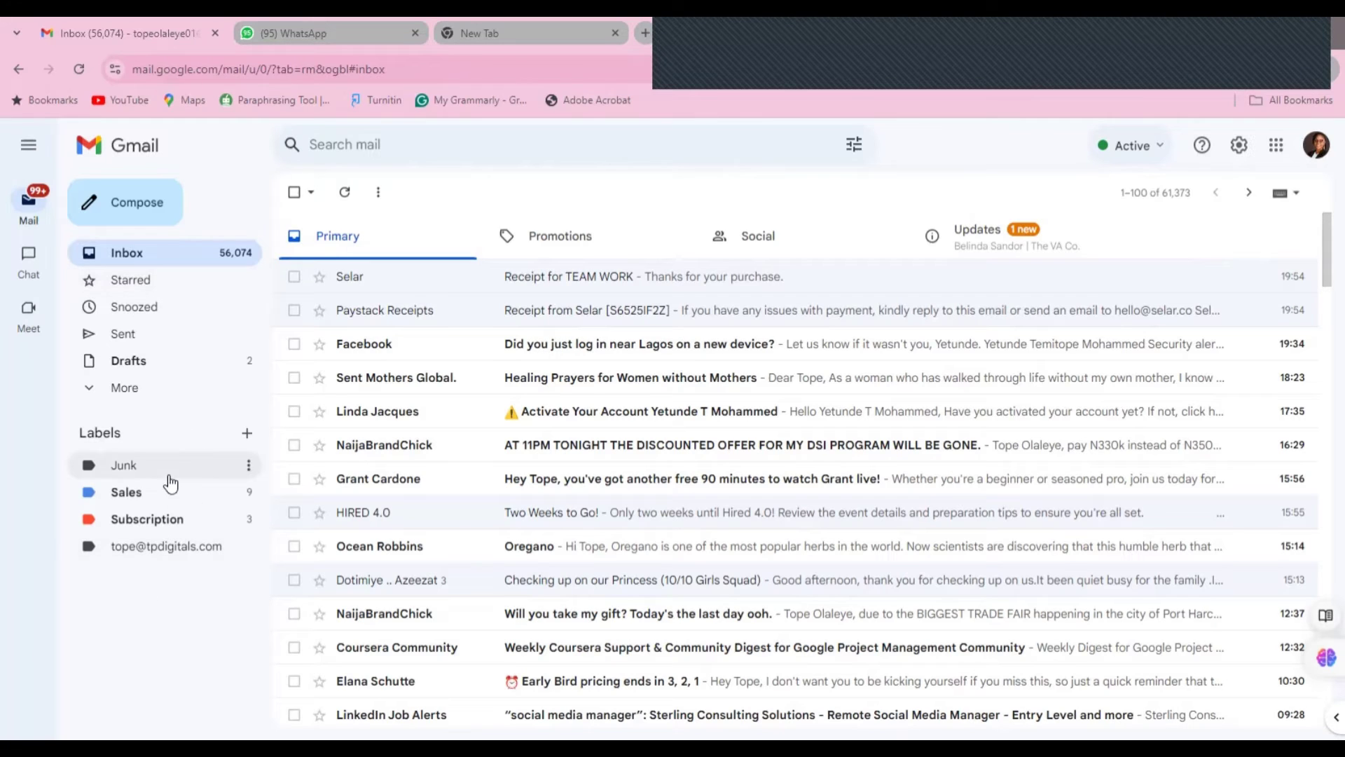
# - Create a new label named 'Order'
pyautogui.click(244, 442)
pyautogui.write('Or')
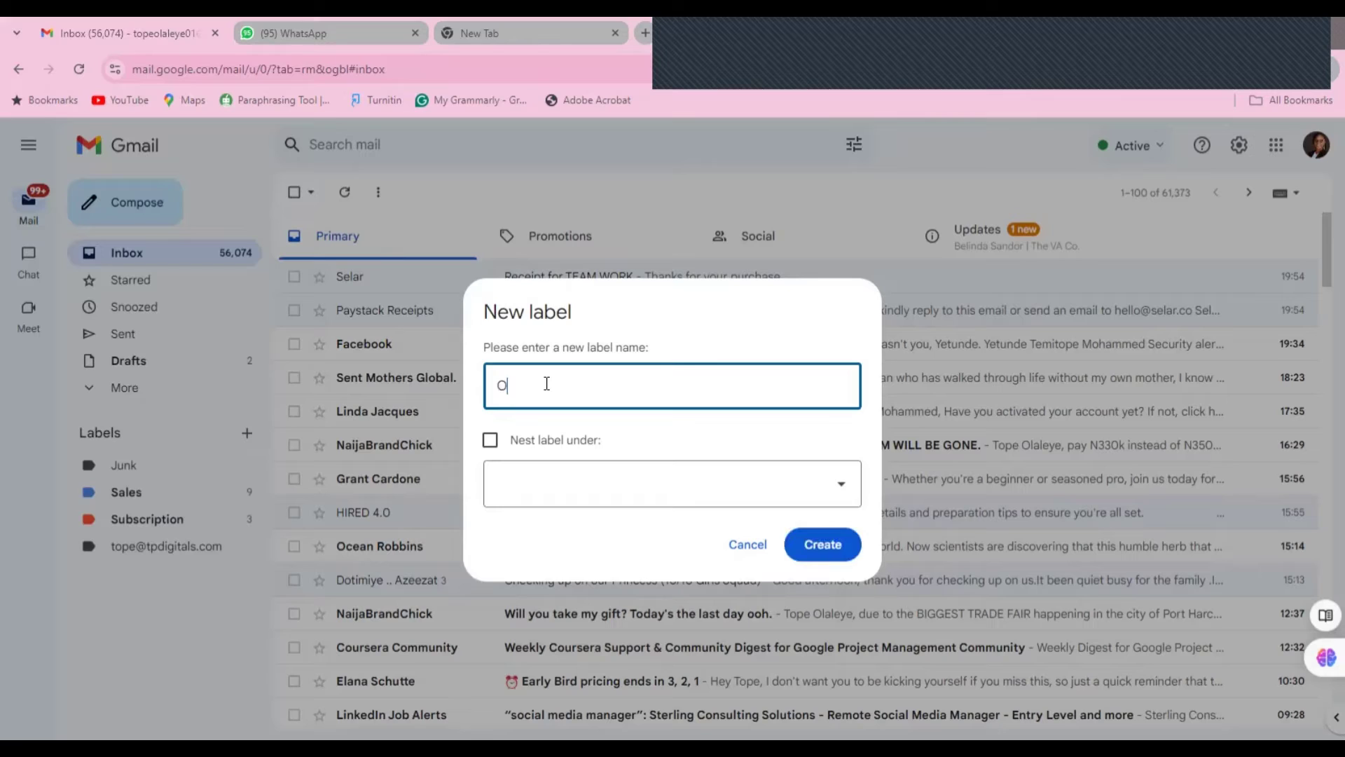
pyautogui.write('der')
pyautogui.click(822, 545)
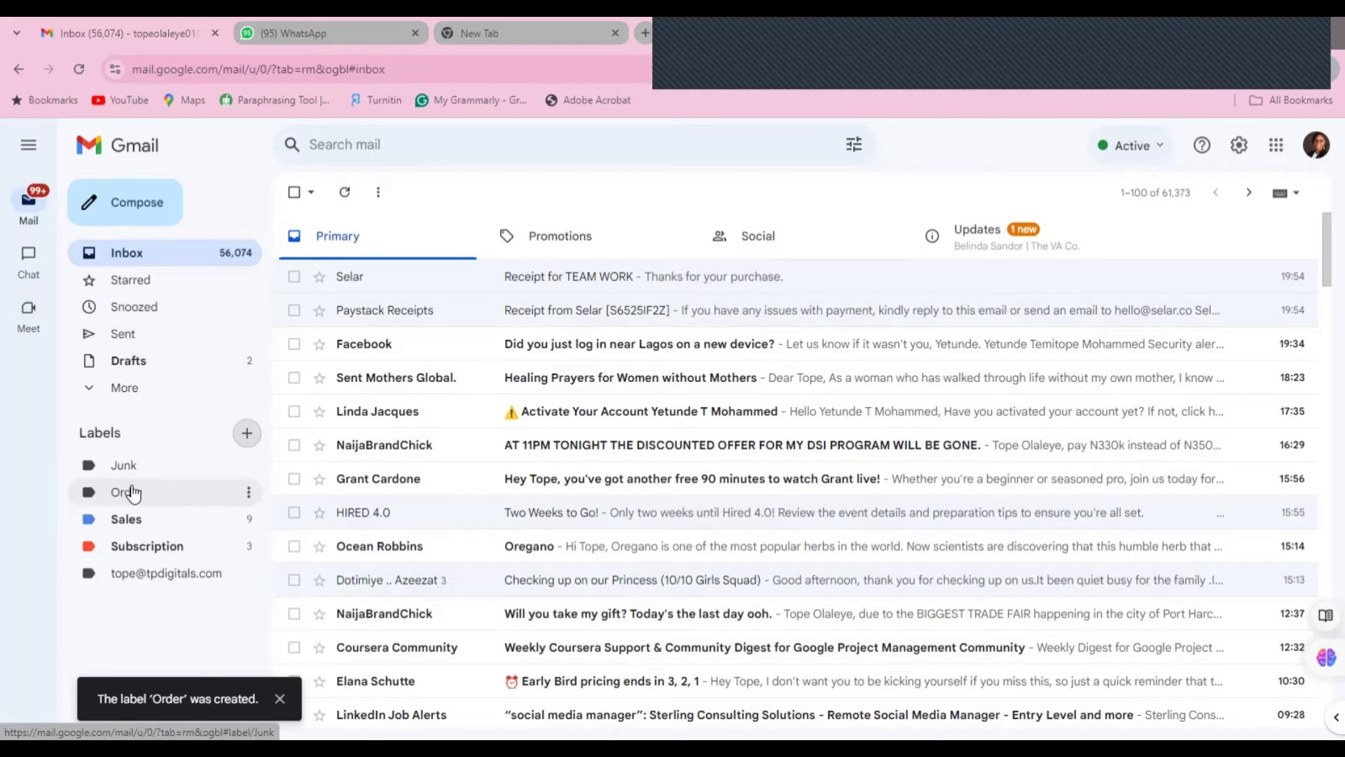
# - Give the Order label a dark green colour
pyautogui.click(249, 493)
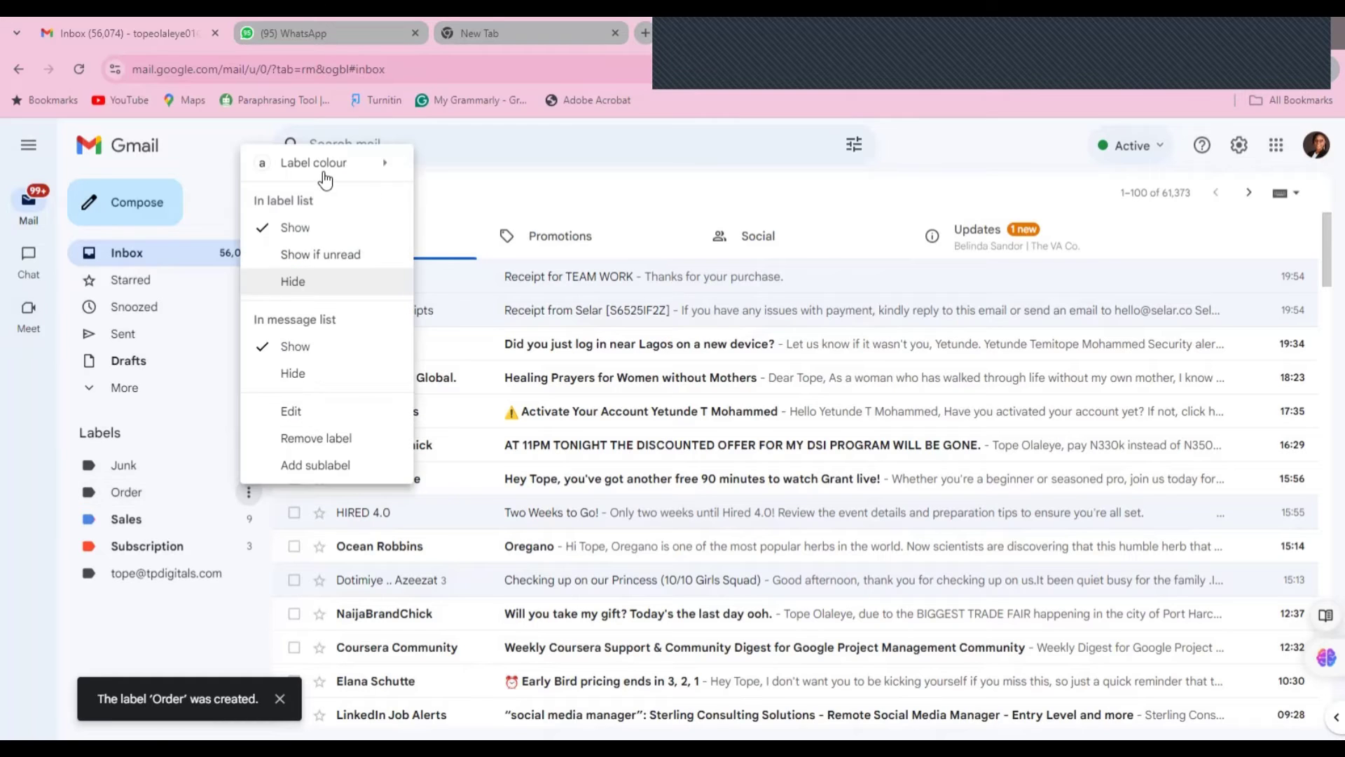
pyautogui.moveTo(324, 174)
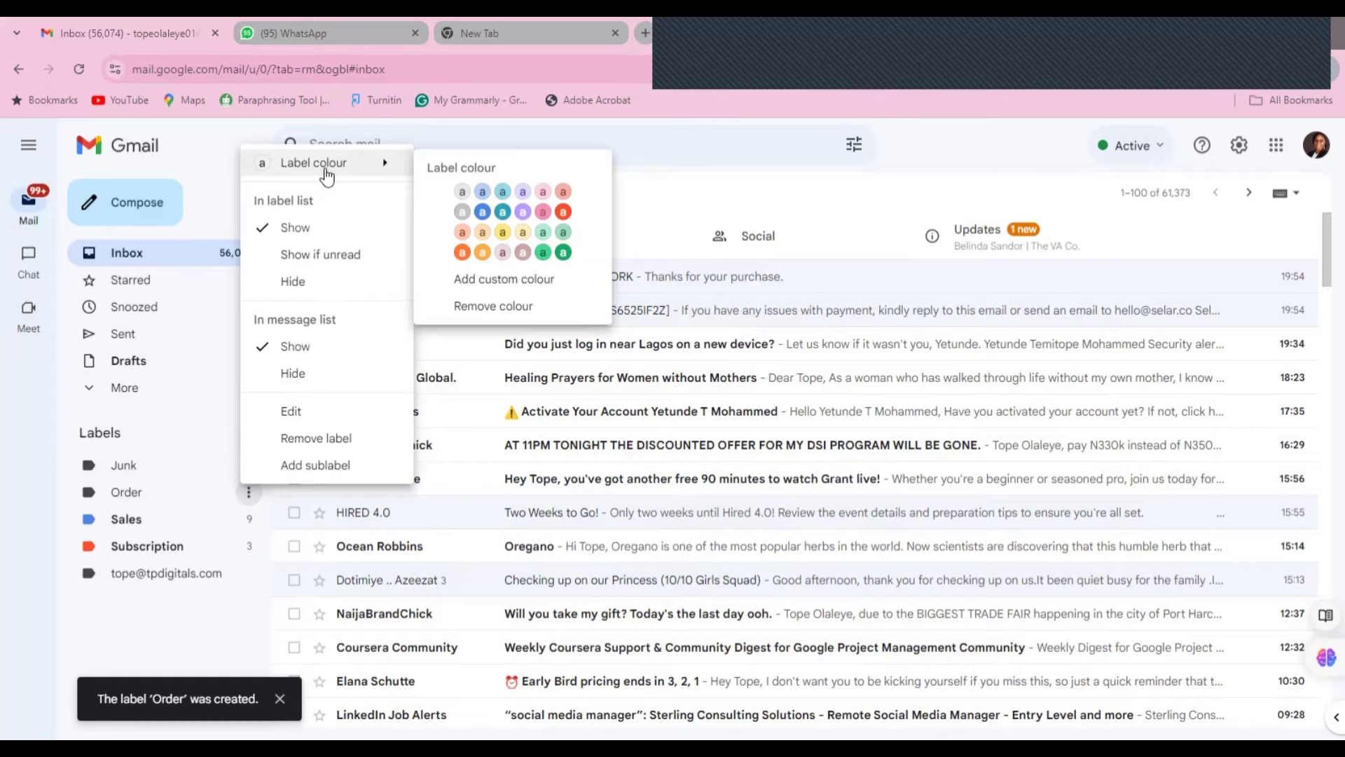
pyautogui.click(563, 254)
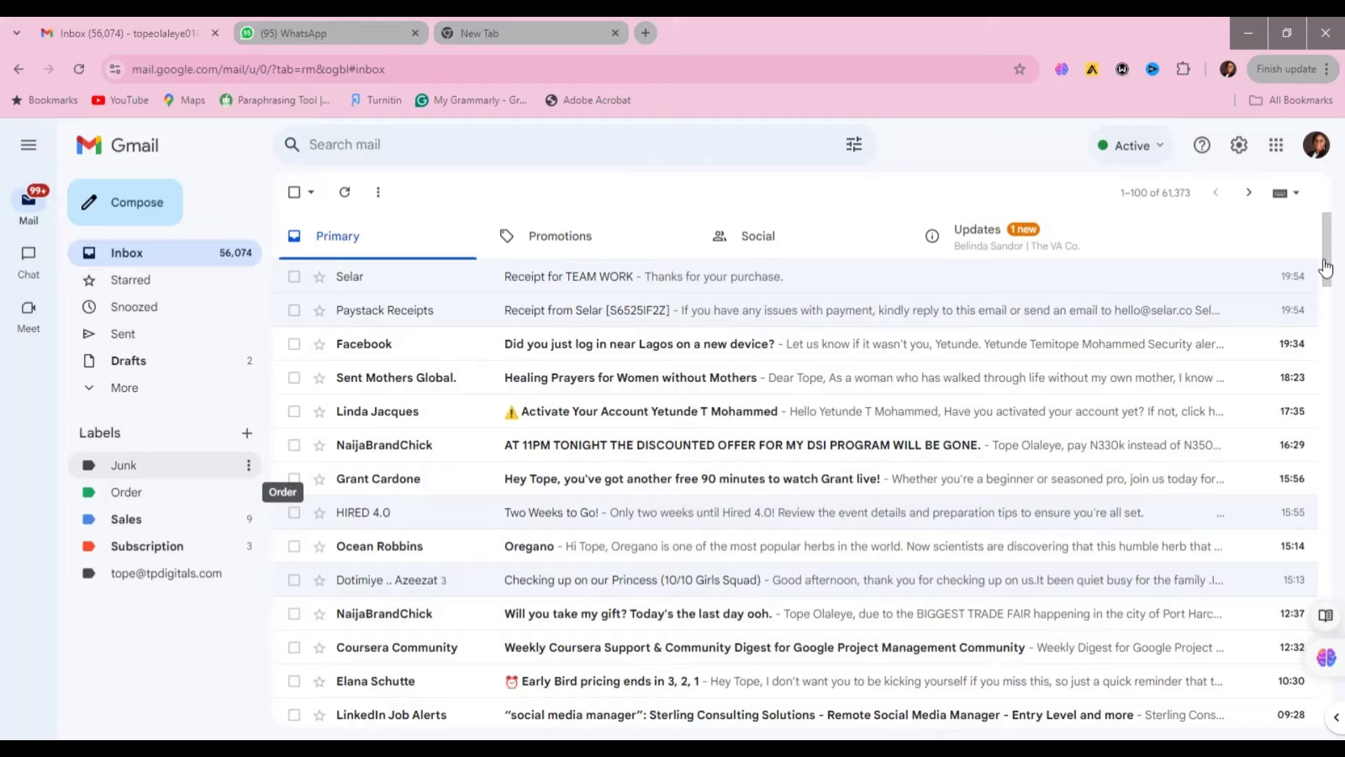
pyautogui.moveTo(1326, 262); pyautogui.dragTo(1318, 278)
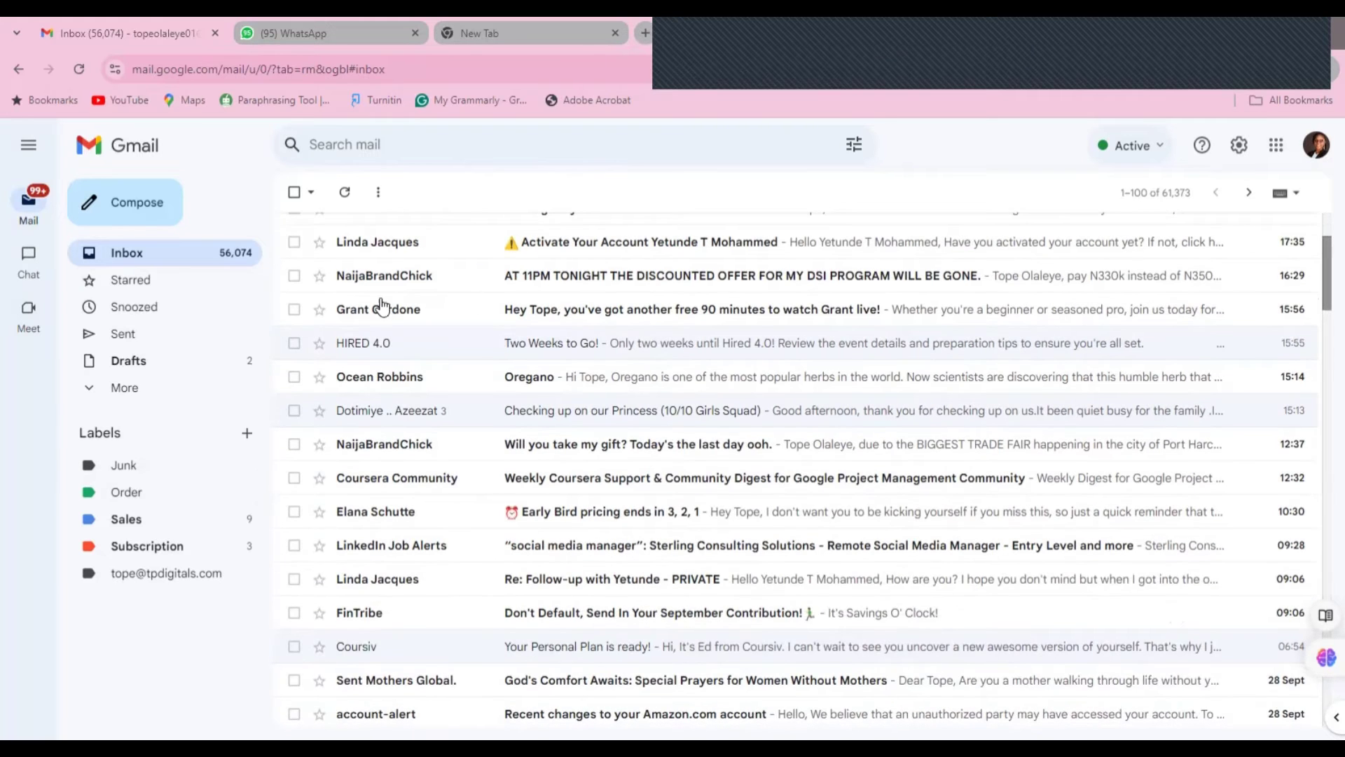
# - Move the account-activation, two NaijaBrandChick, Oregano and Coursera digest conversations into Order, then view Order
pyautogui.click(294, 242)
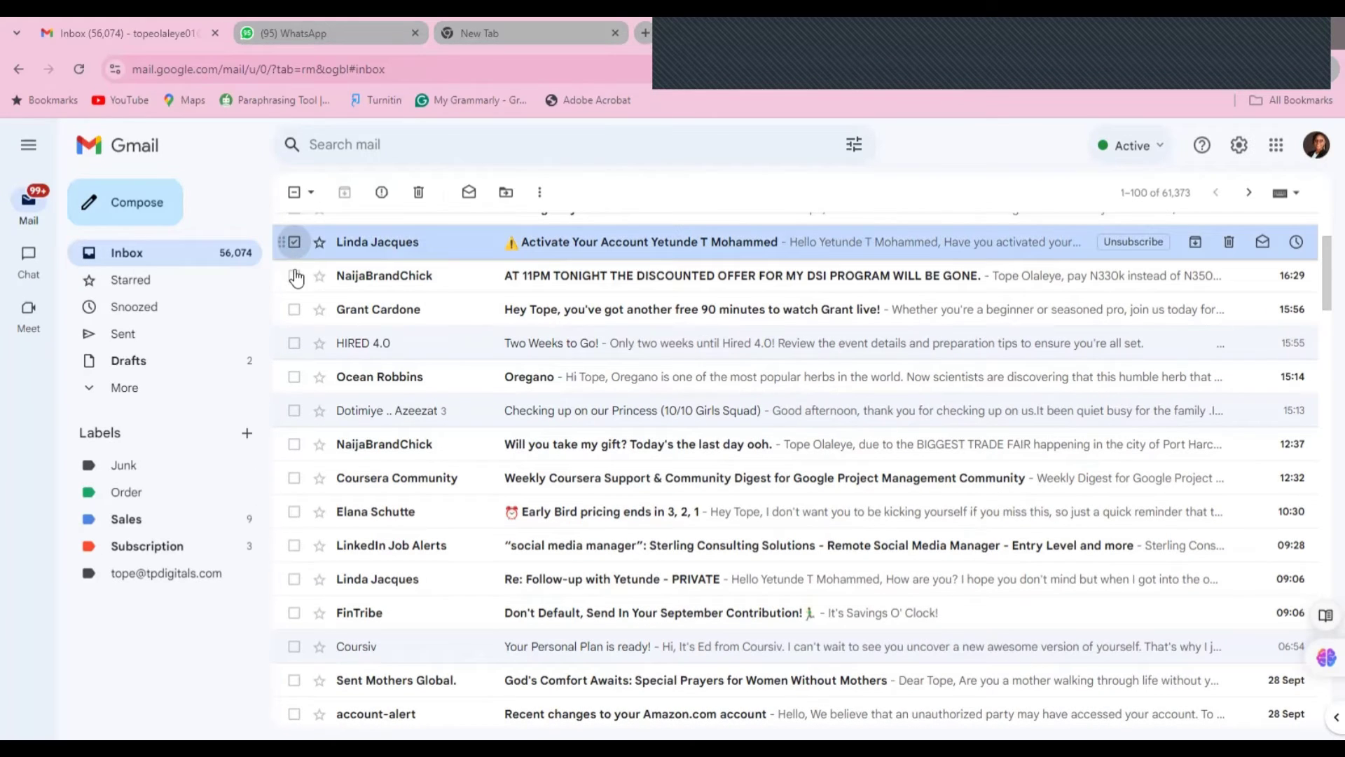
pyautogui.click(294, 276)
pyautogui.click(294, 377)
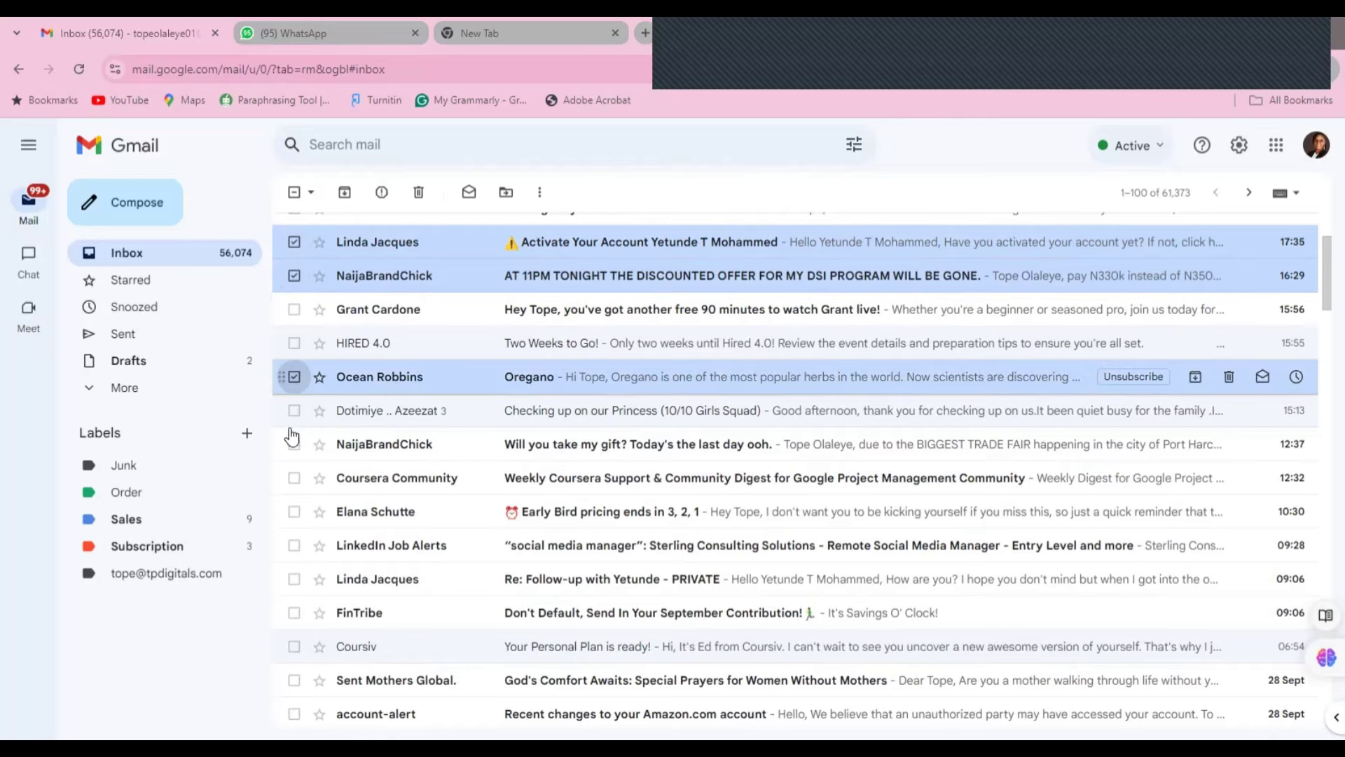
pyautogui.click(294, 444)
pyautogui.click(295, 478)
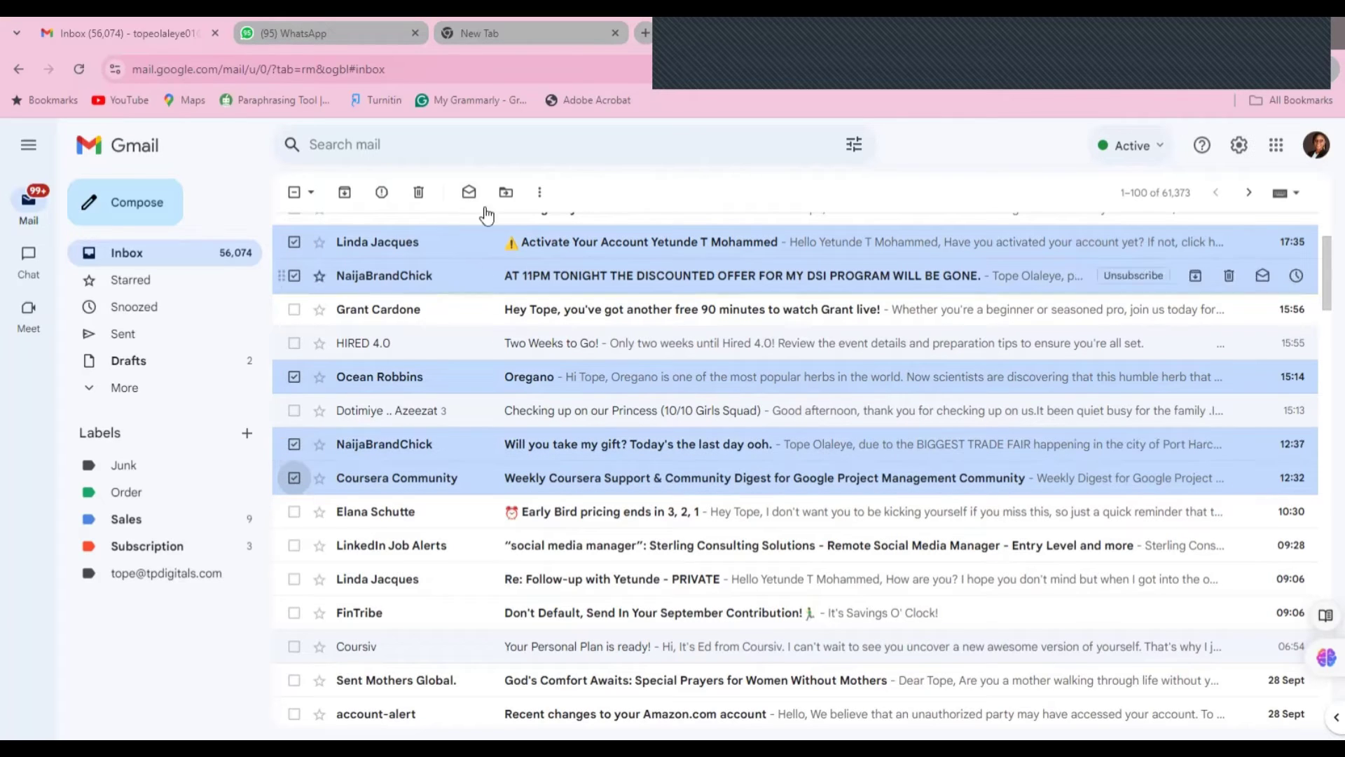
pyautogui.click(506, 196)
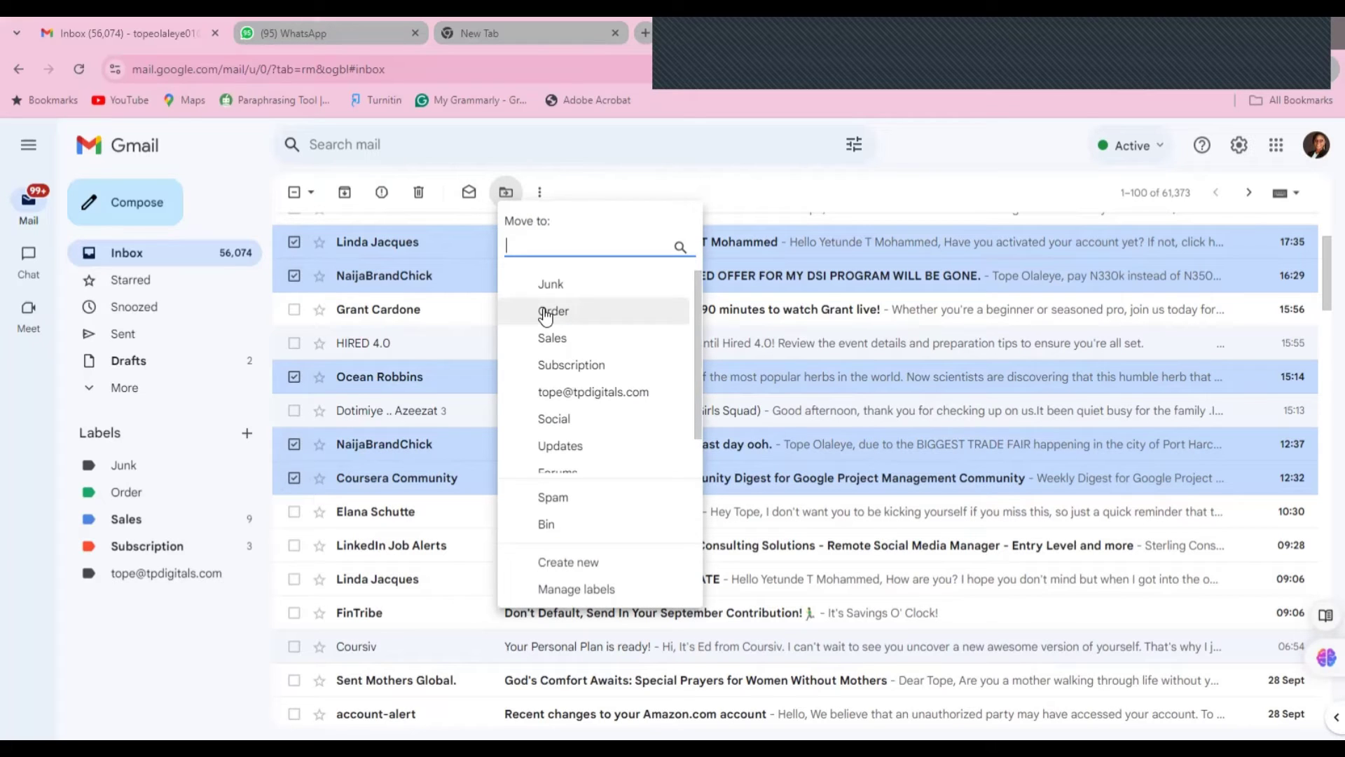
pyautogui.click(545, 316)
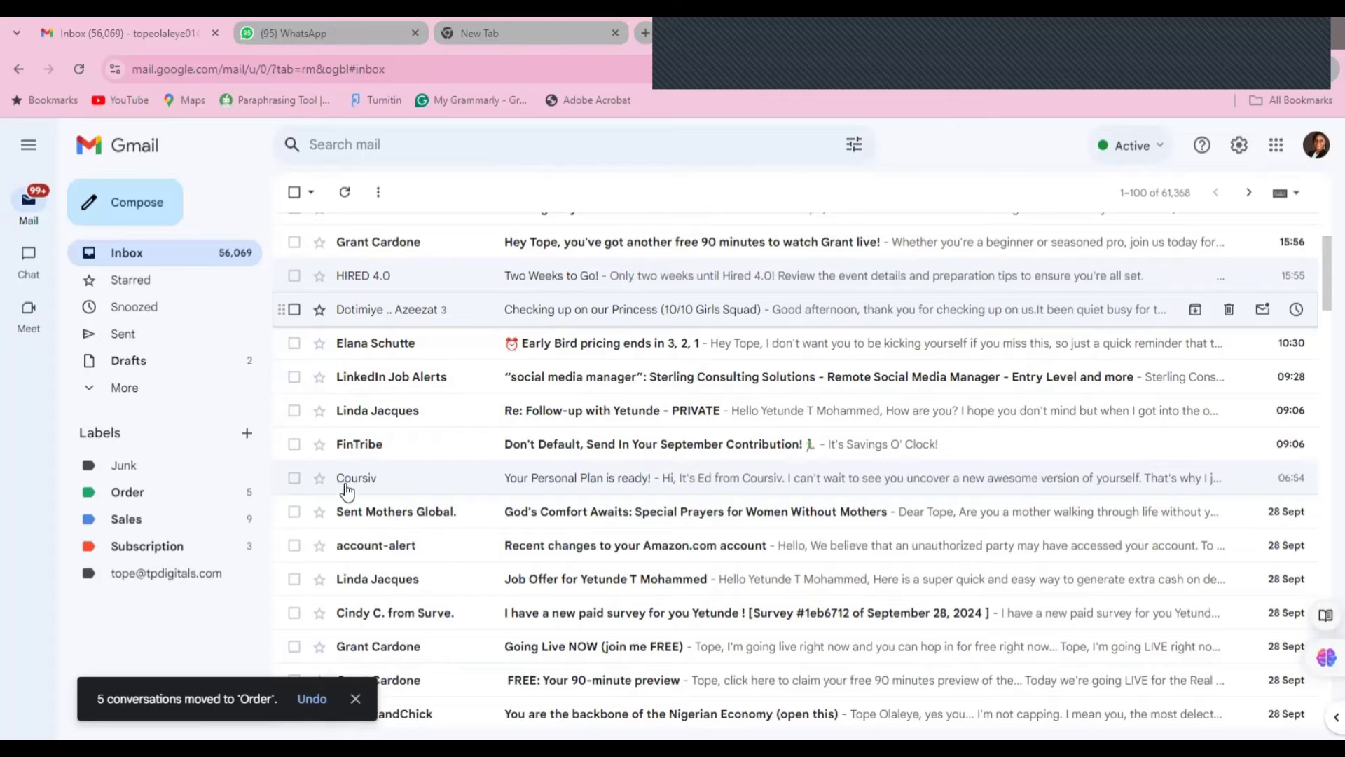
pyautogui.click(178, 493)
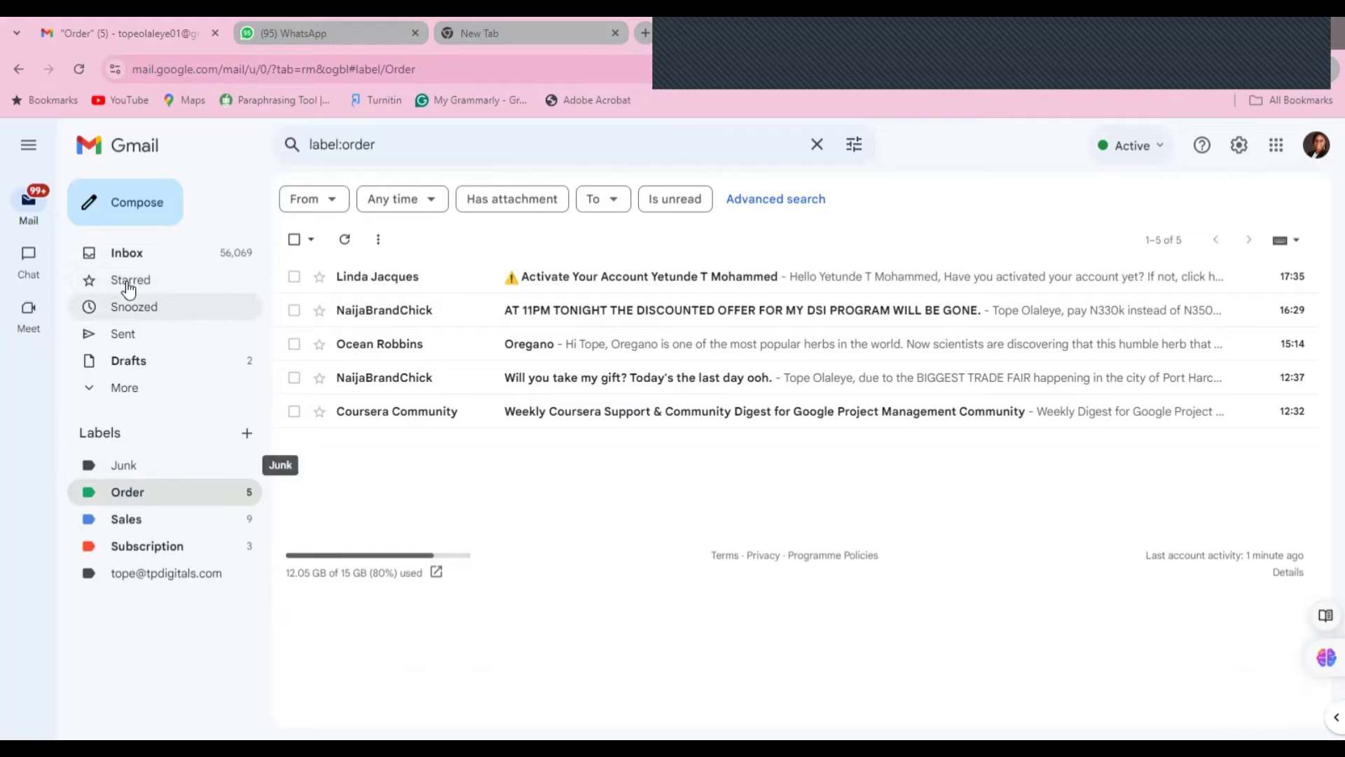
# - Remove the account-activation conversation from the Order label
pyautogui.click(119, 245)
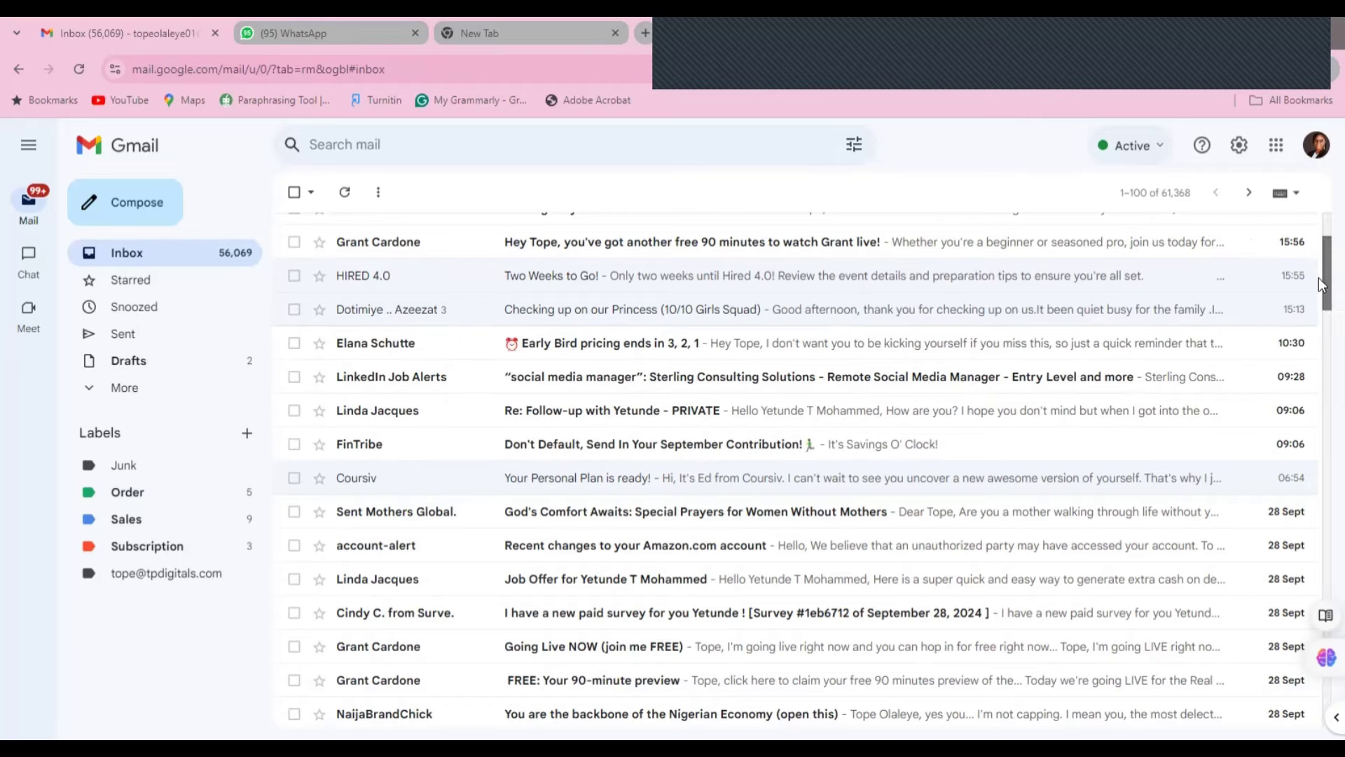
pyautogui.moveTo(1319, 278); pyautogui.dragTo(1319, 308)
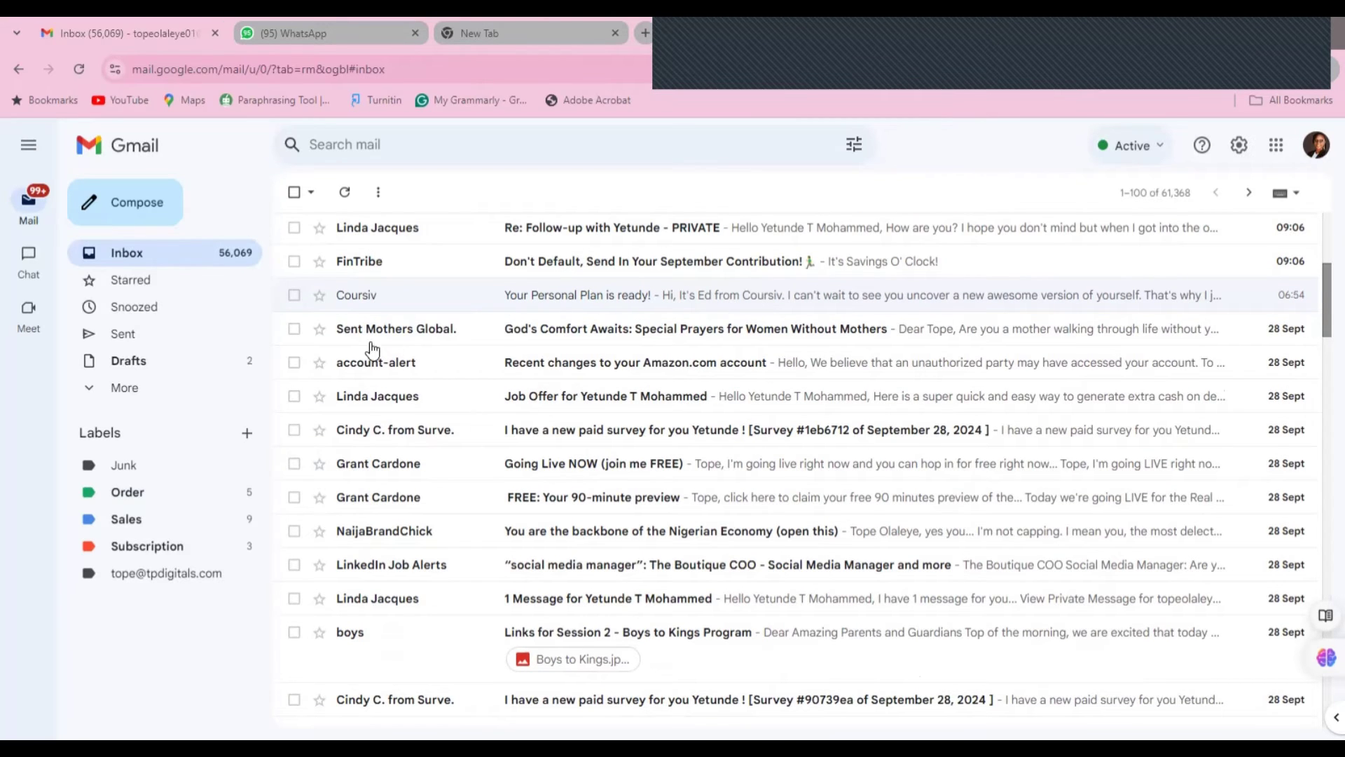
pyautogui.moveTo(1320, 318); pyautogui.dragTo(1320, 266)
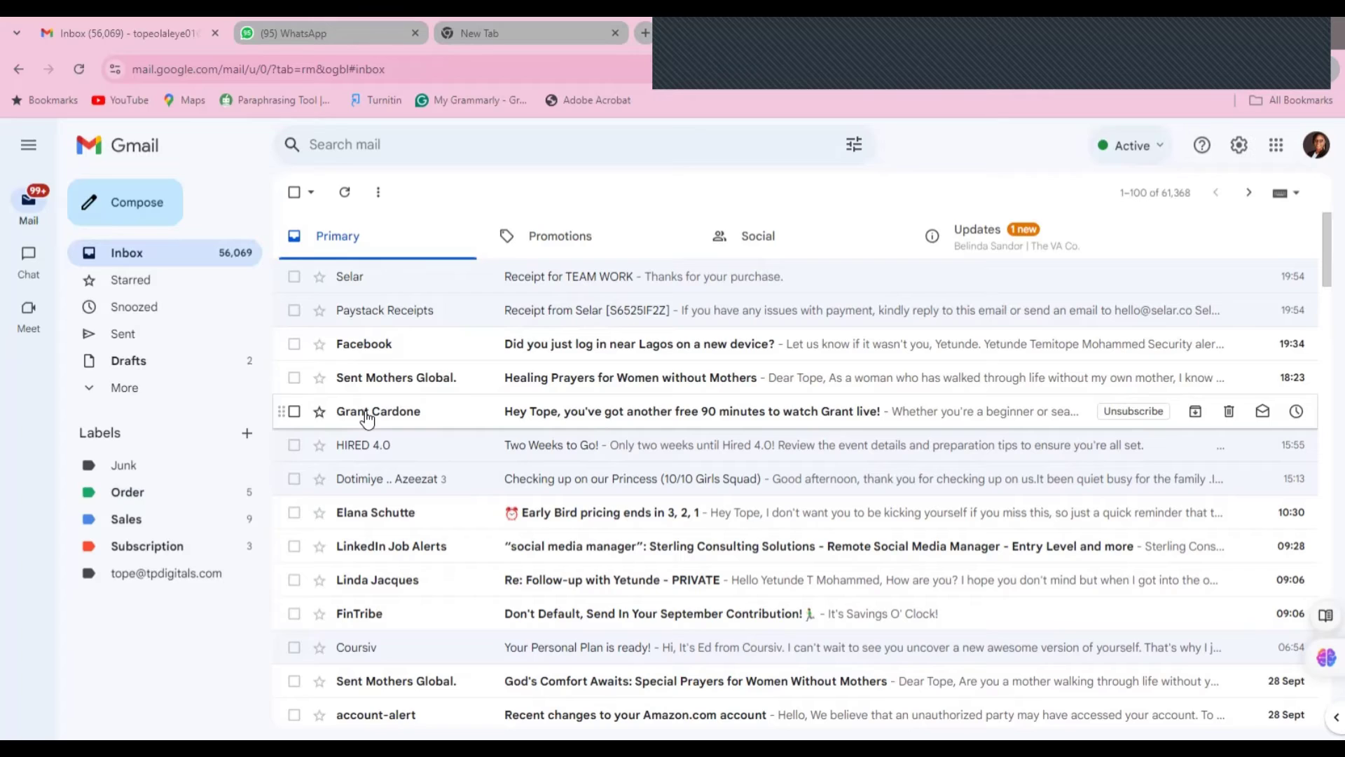
pyautogui.click(295, 413)
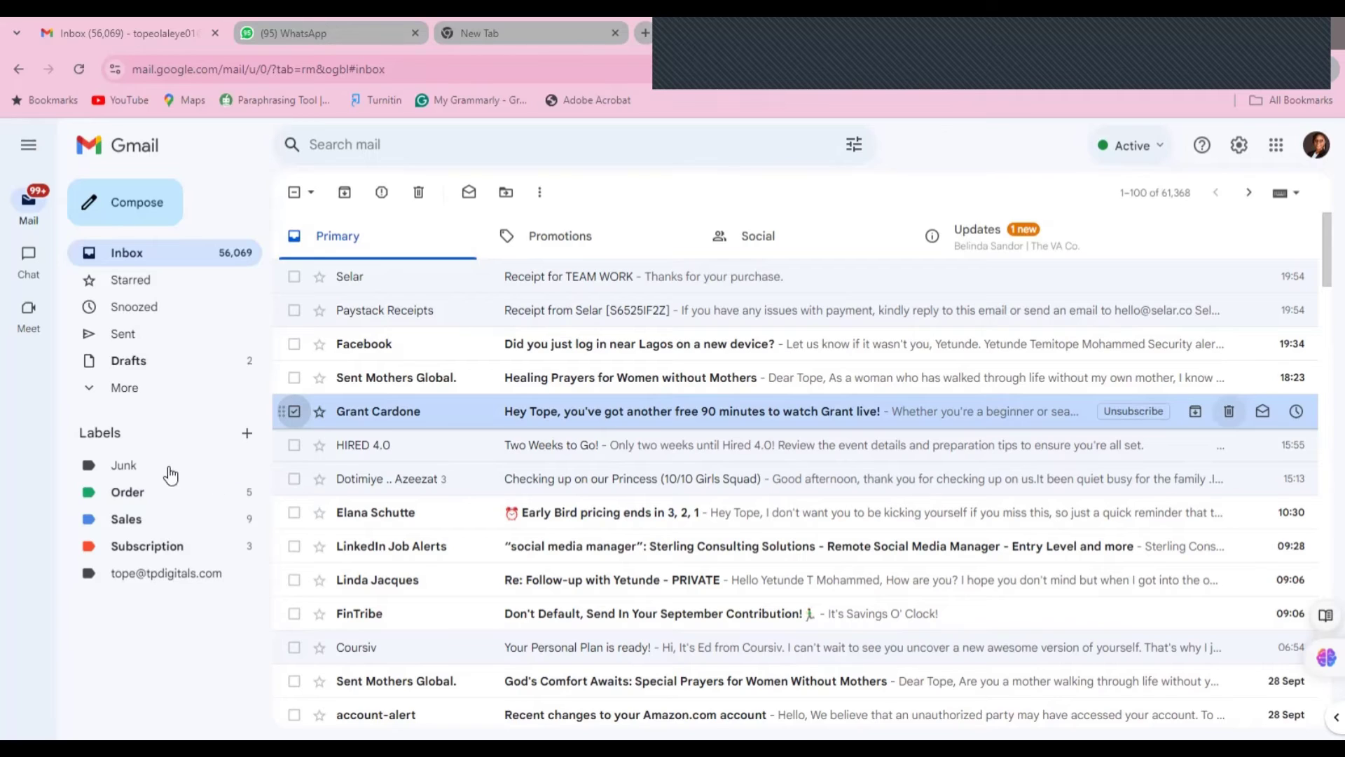
pyautogui.click(121, 517)
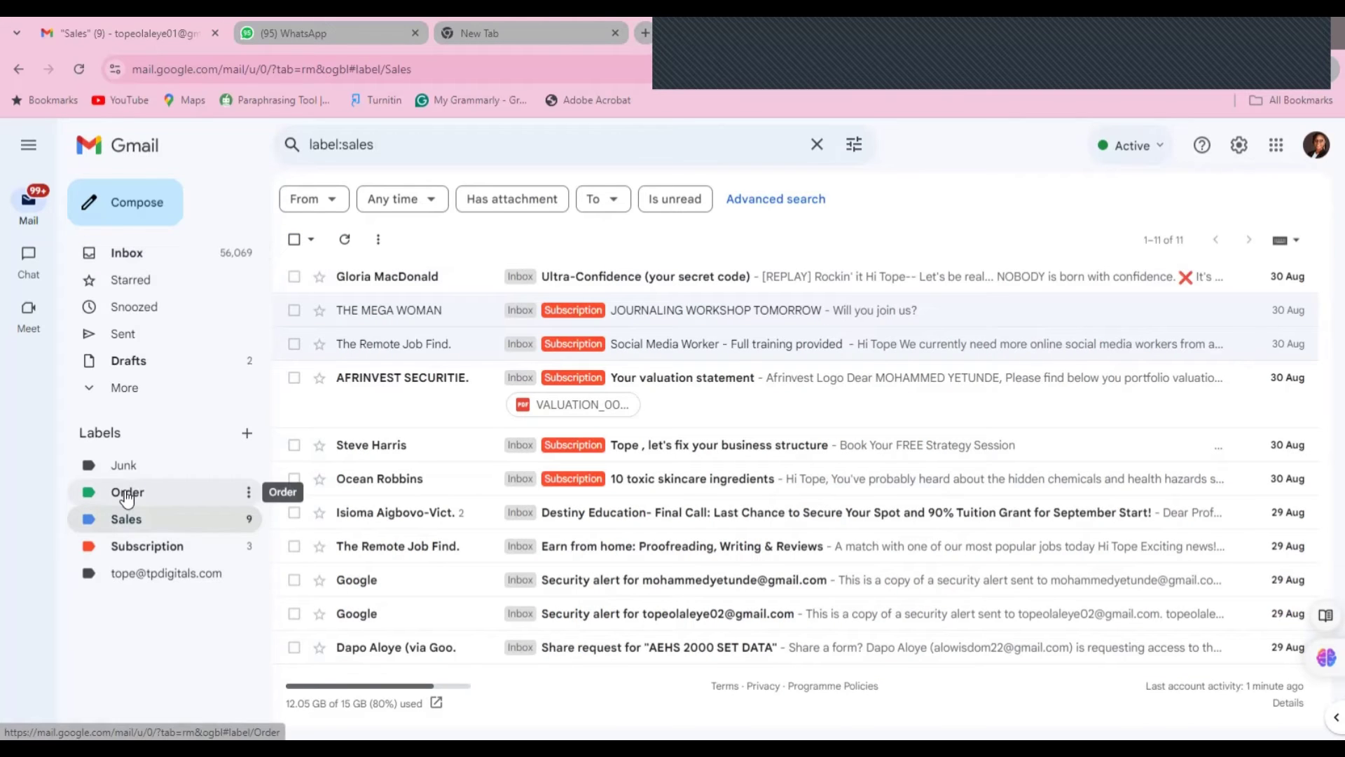
pyautogui.click(126, 493)
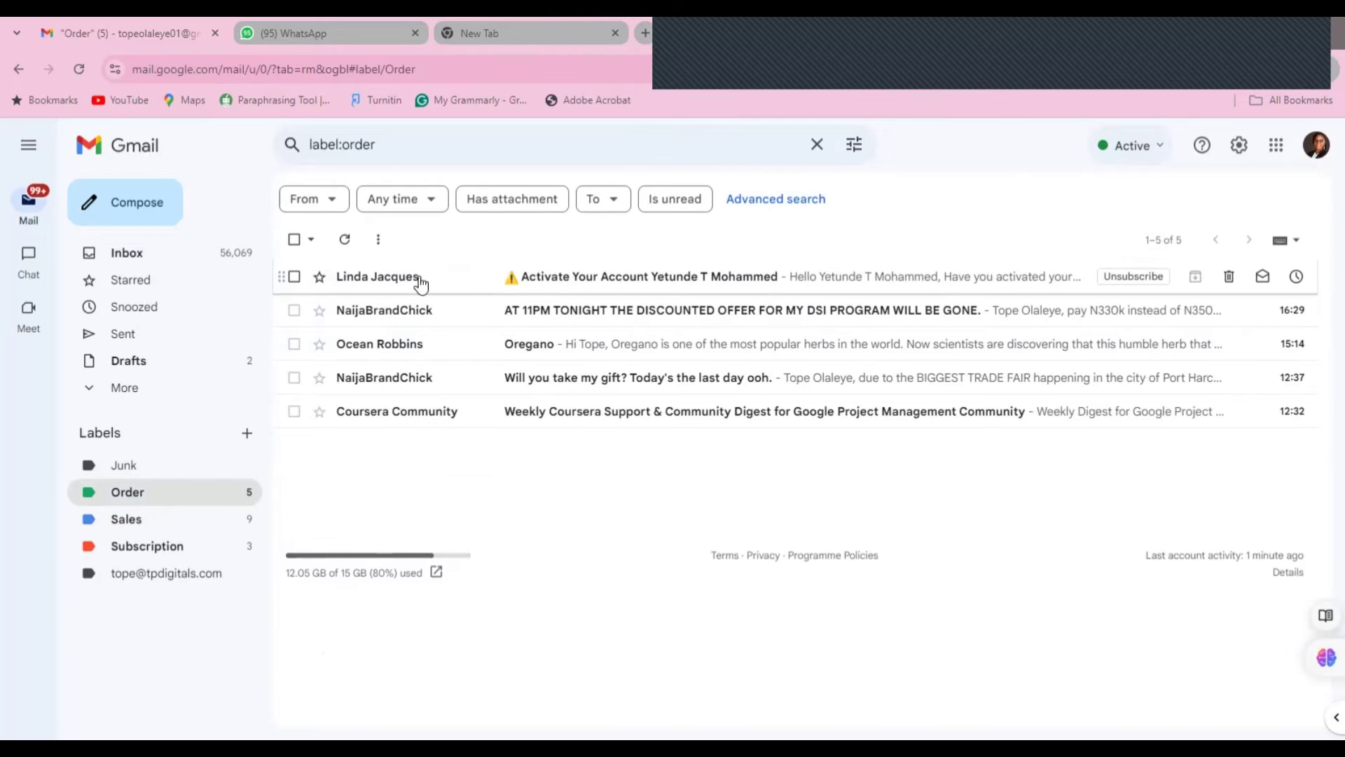
pyautogui.press('y')
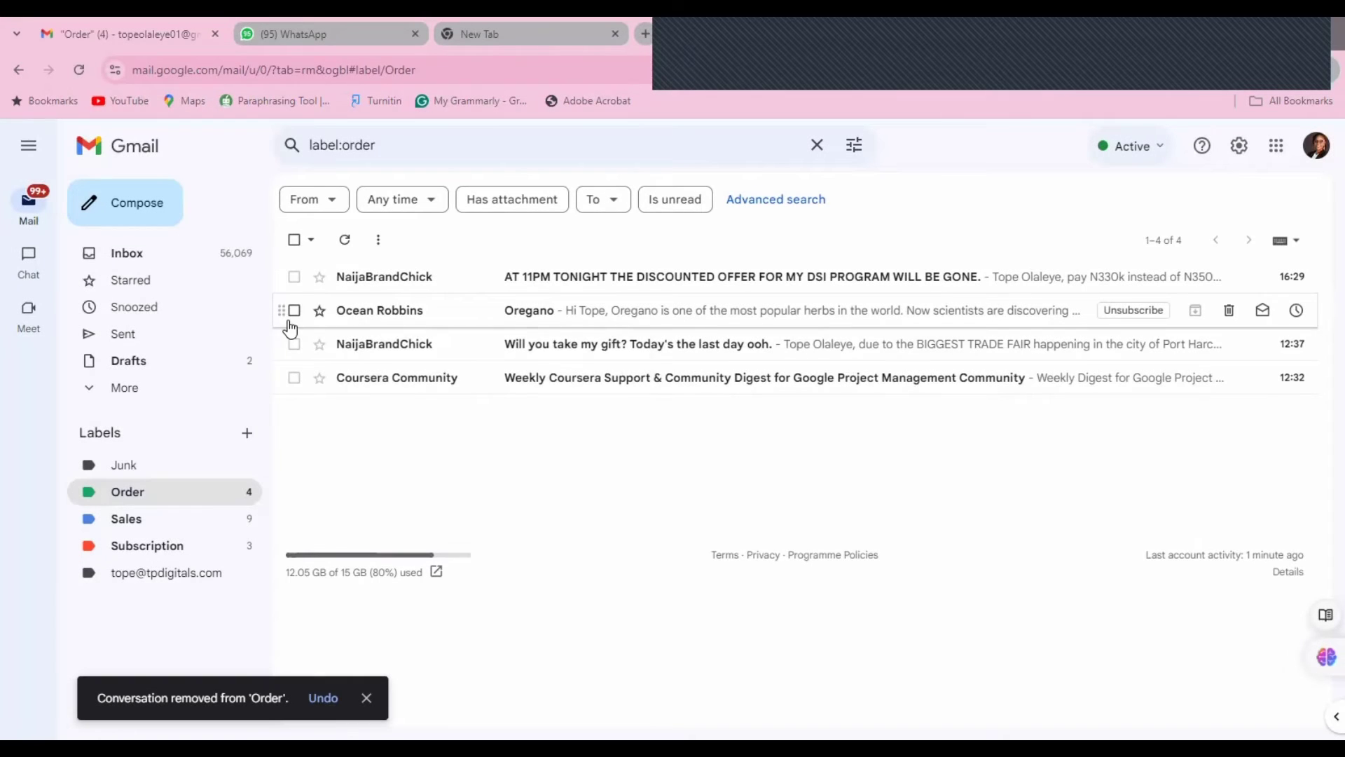
# - Return to the full inbox and select the free 90-minute session email
pyautogui.click(295, 310)
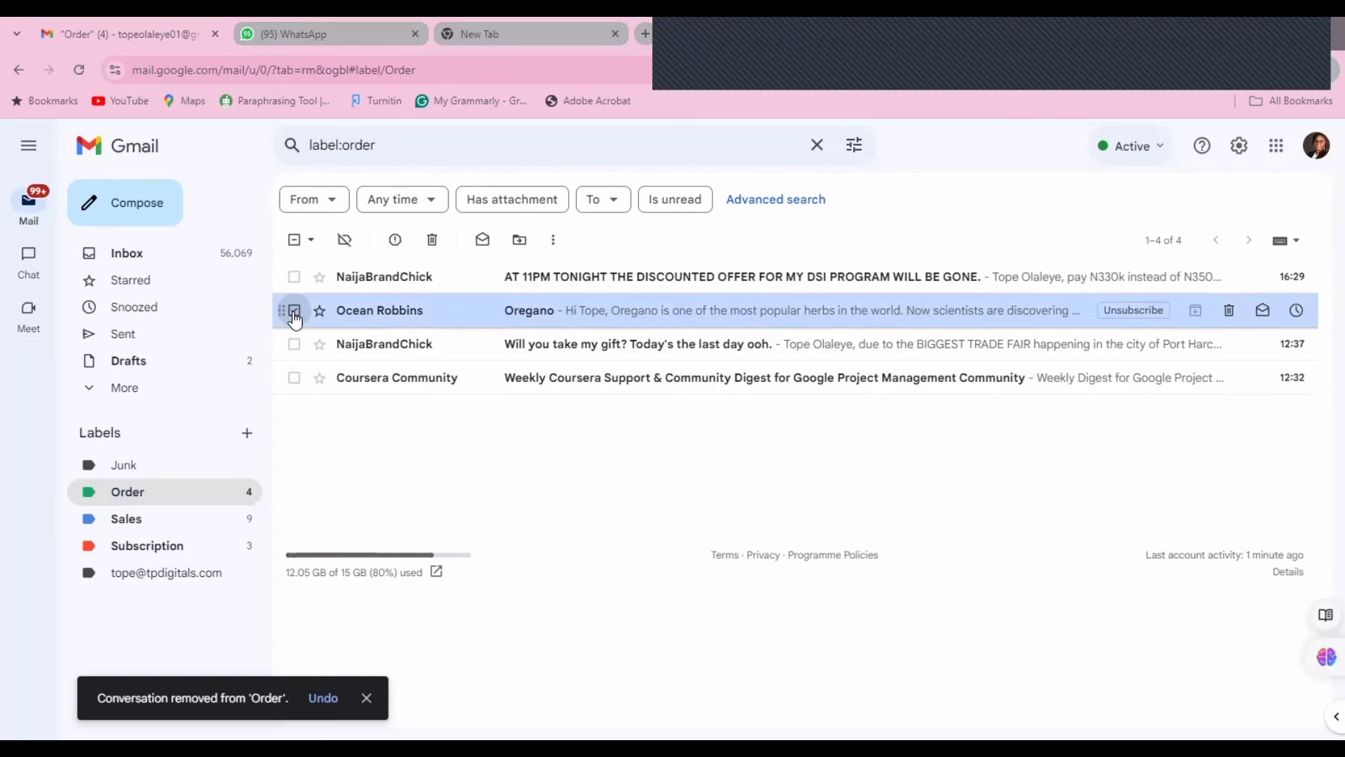
pyautogui.click(166, 267)
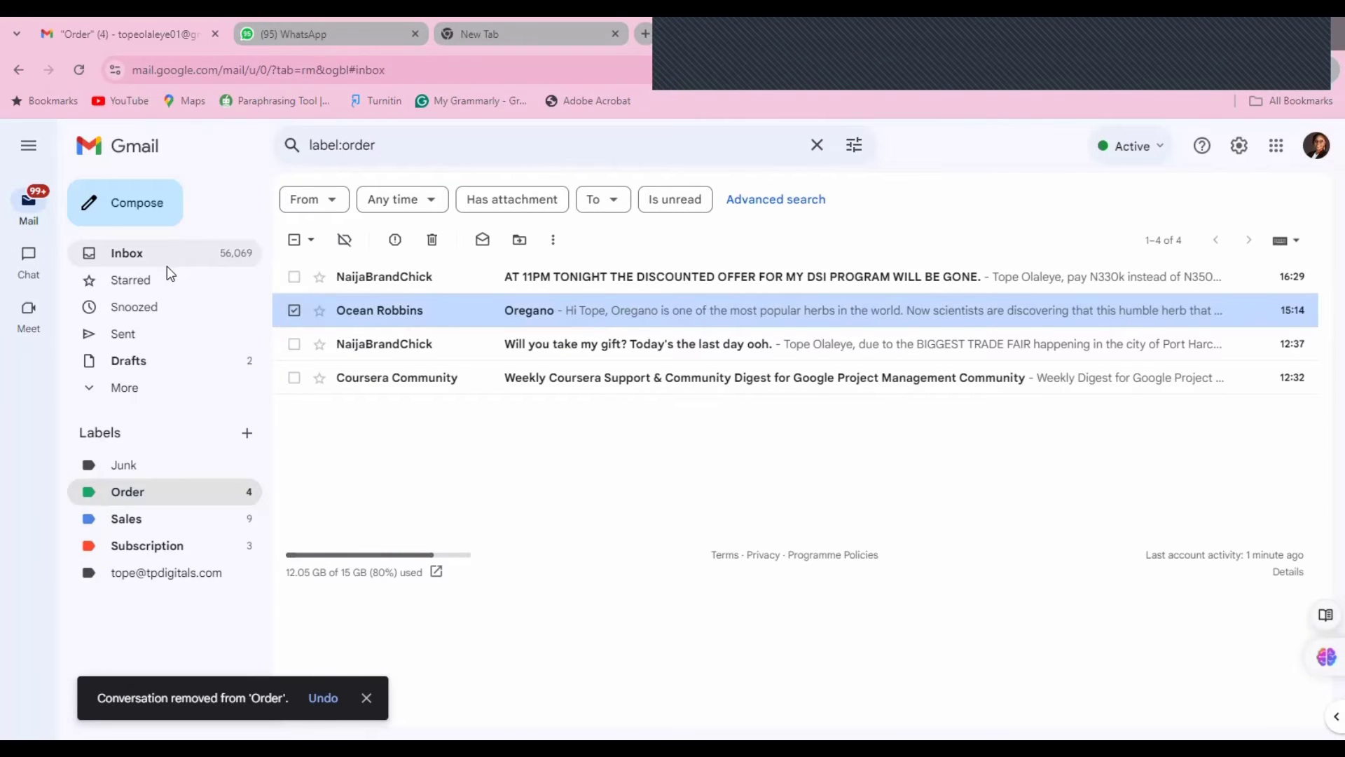
pyautogui.click(295, 411)
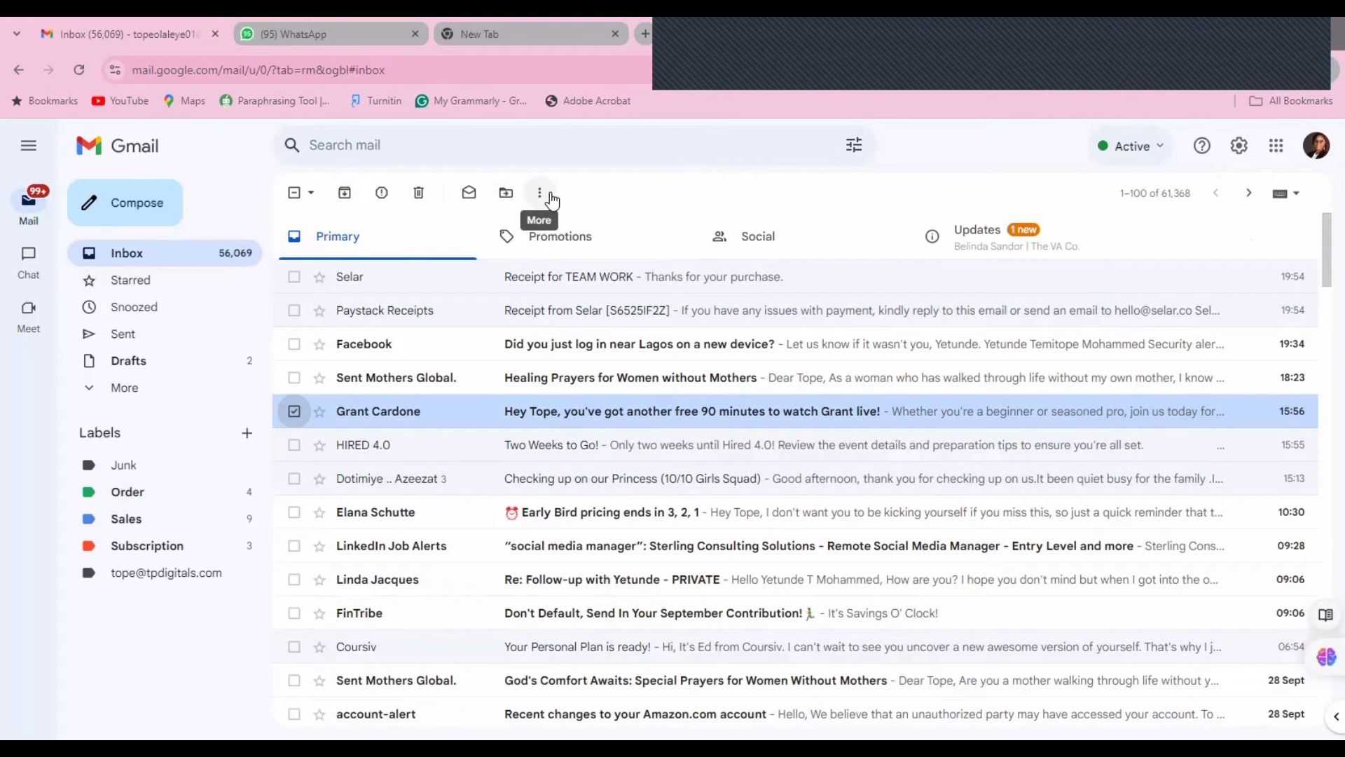
# - Apply the Order label to the free 90-minute session email
pyautogui.click(310, 194)
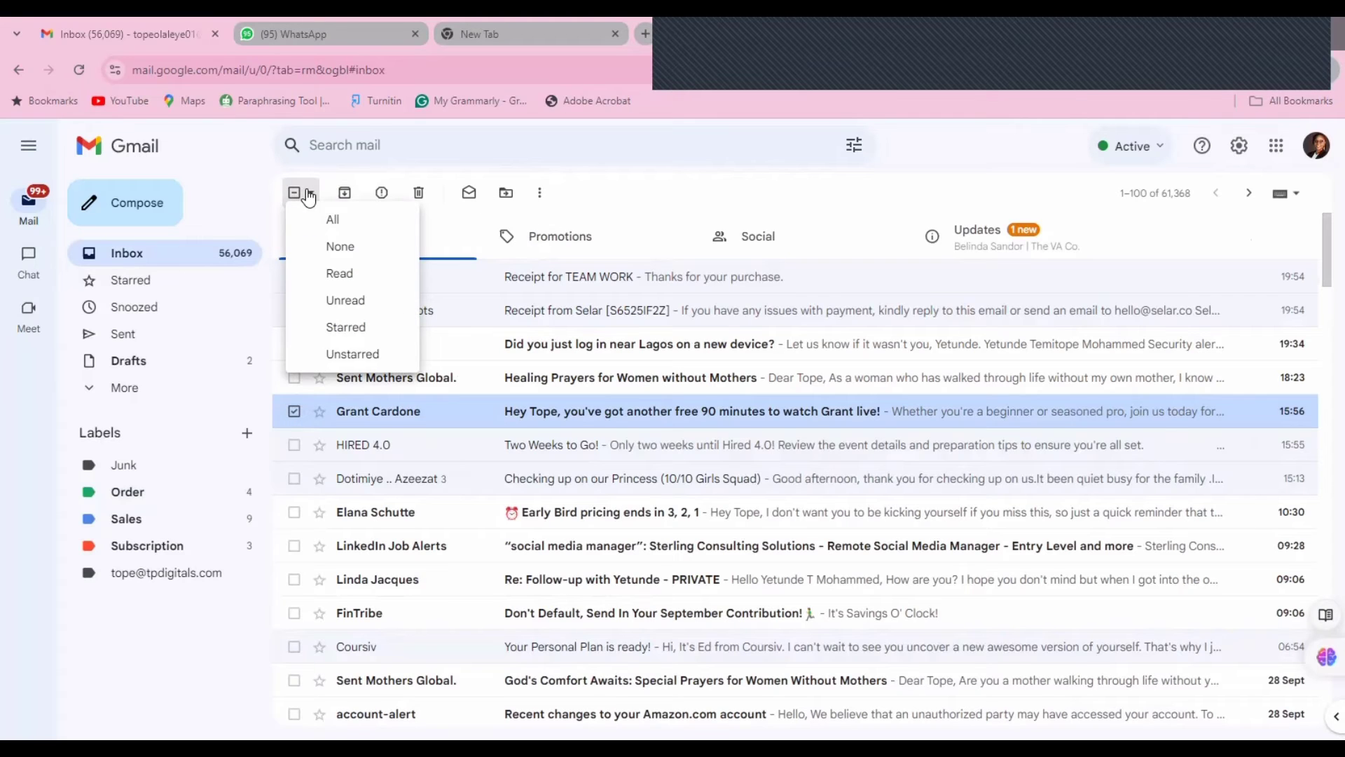
pyautogui.click(540, 194)
pyautogui.moveTo(591, 285)
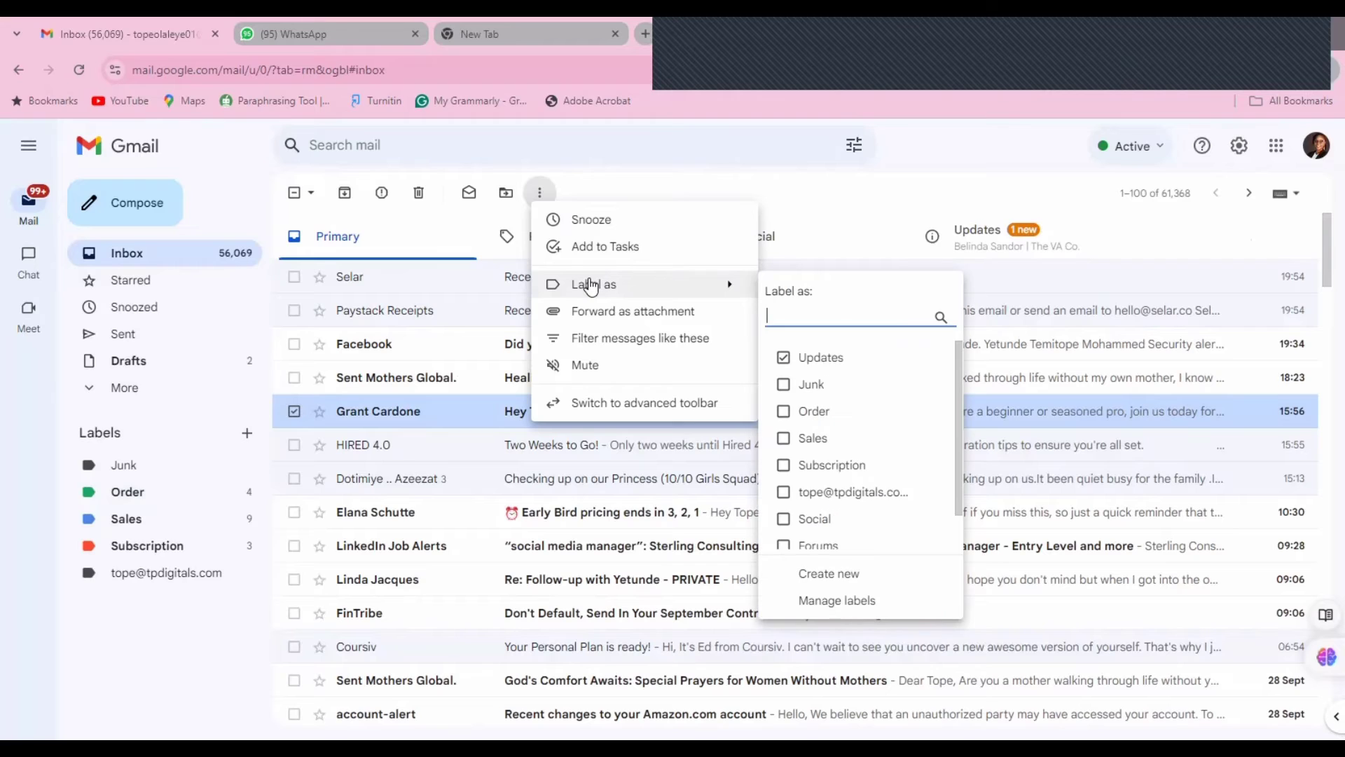
pyautogui.click(784, 413)
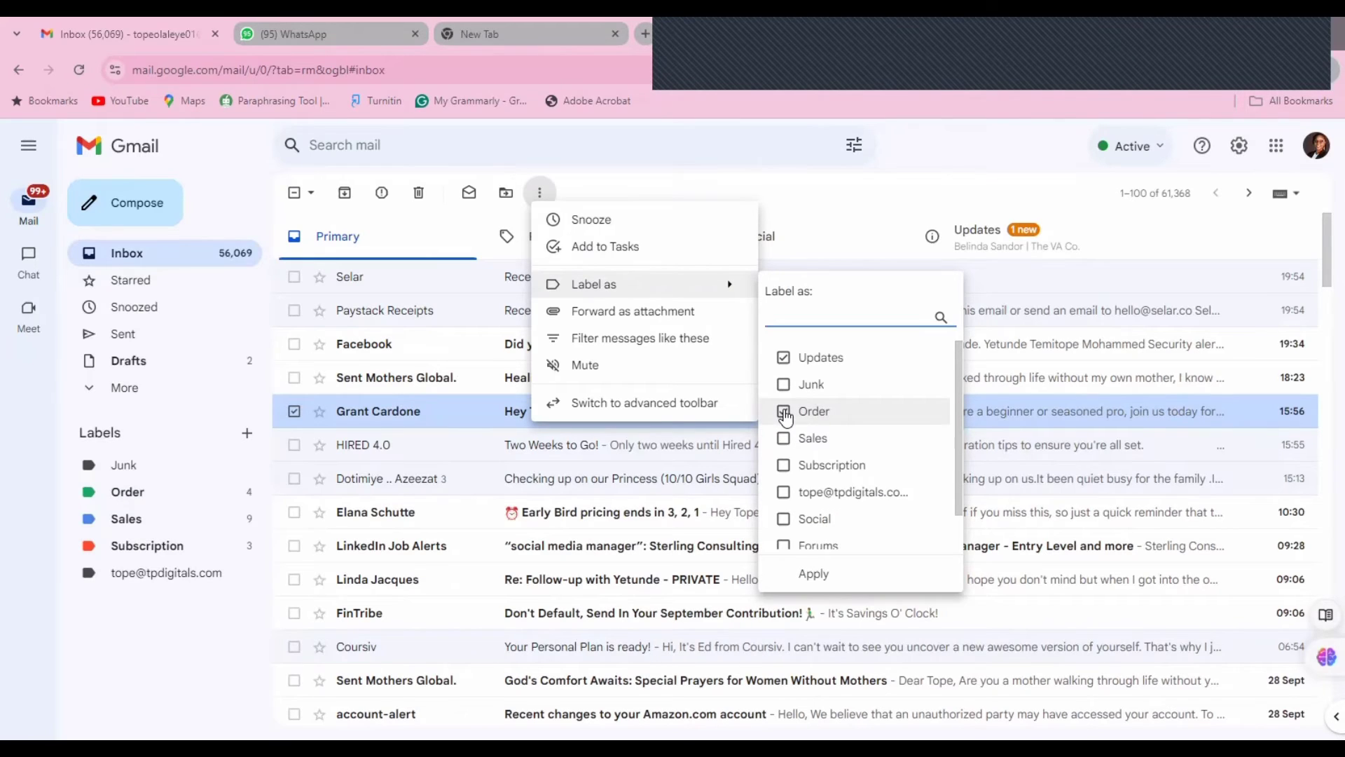
pyautogui.click(816, 575)
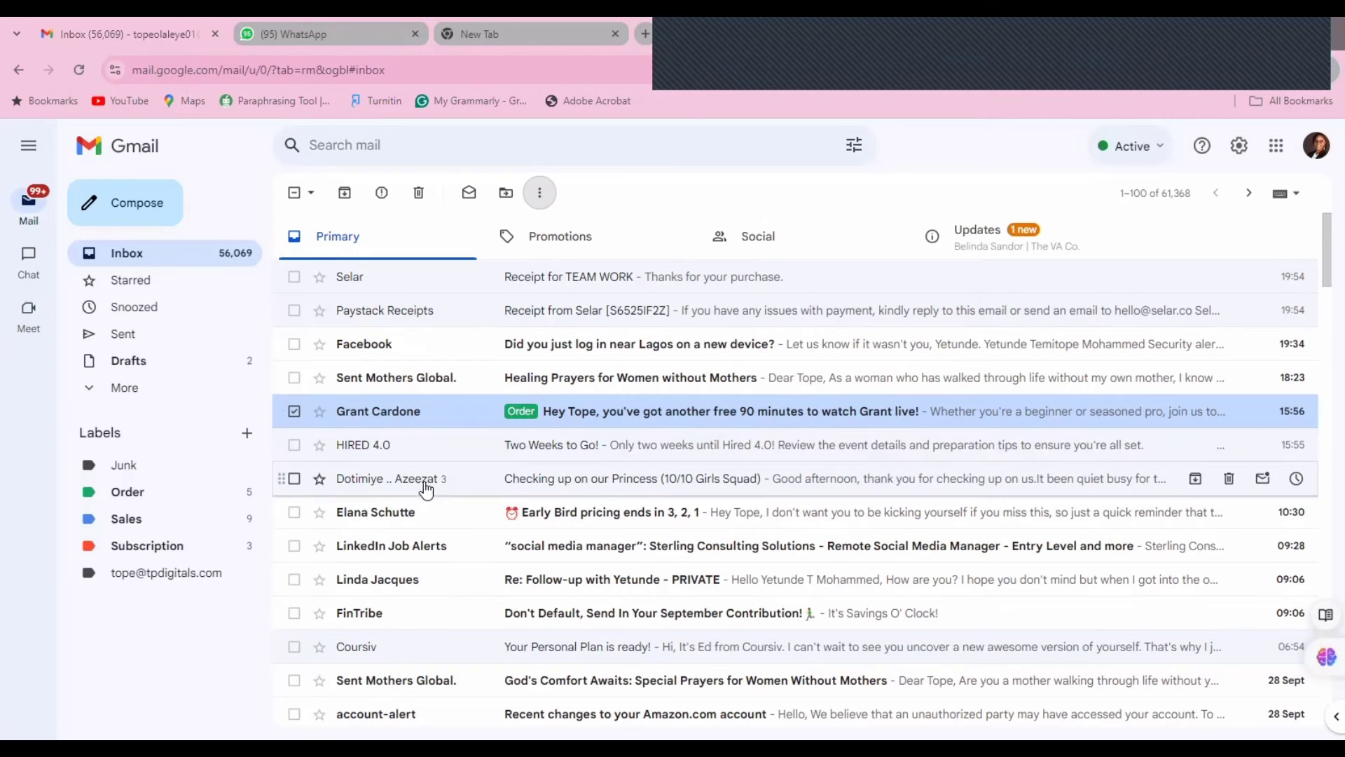
# - Also apply the Order label to the Early Bird pricing email
pyautogui.click(297, 516)
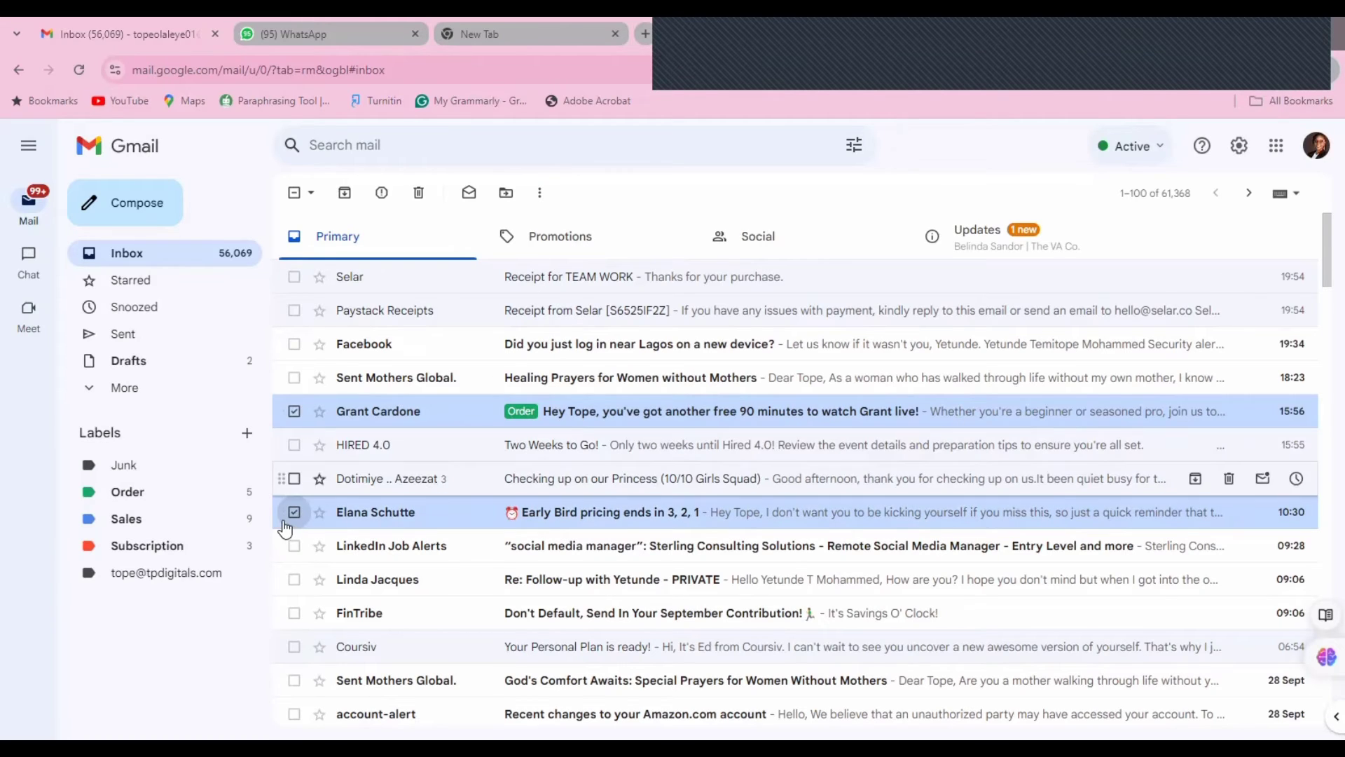
pyautogui.click(541, 199)
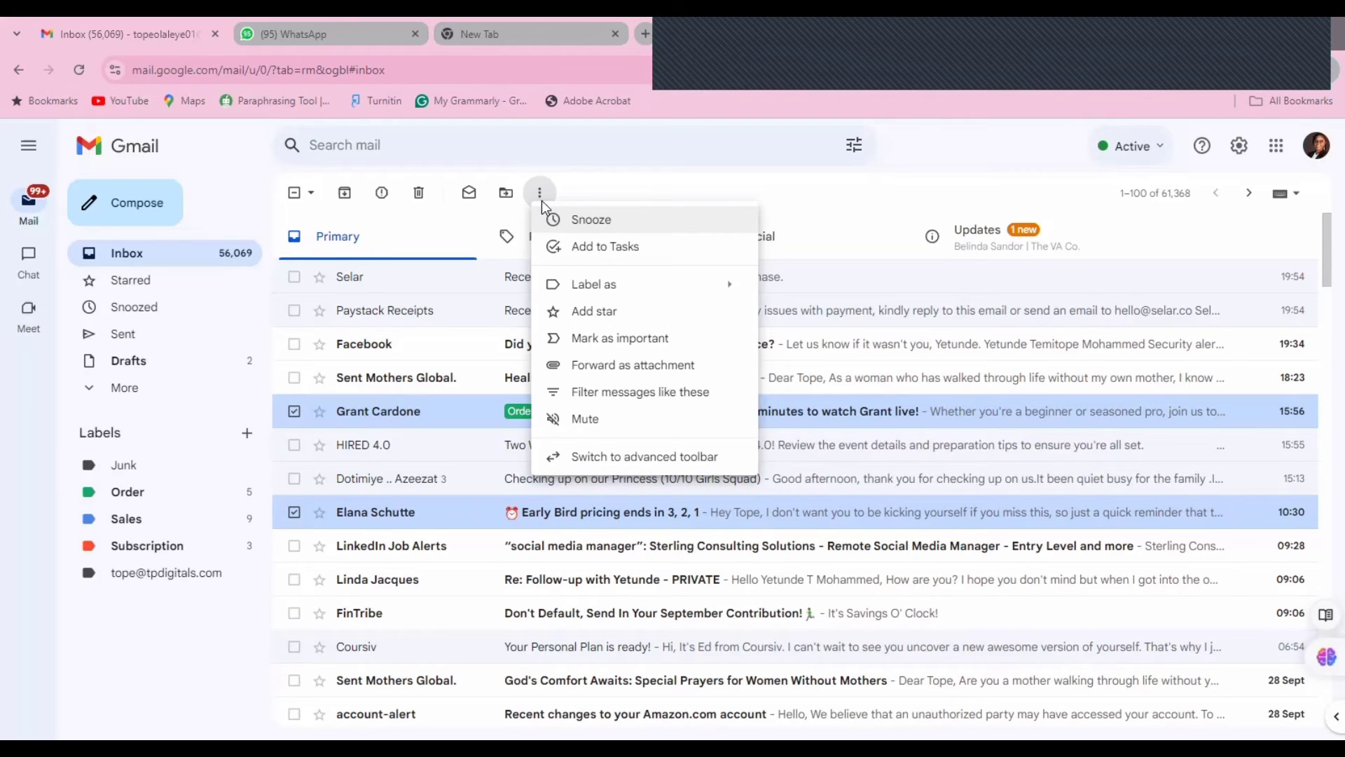
pyautogui.moveTo(641, 297)
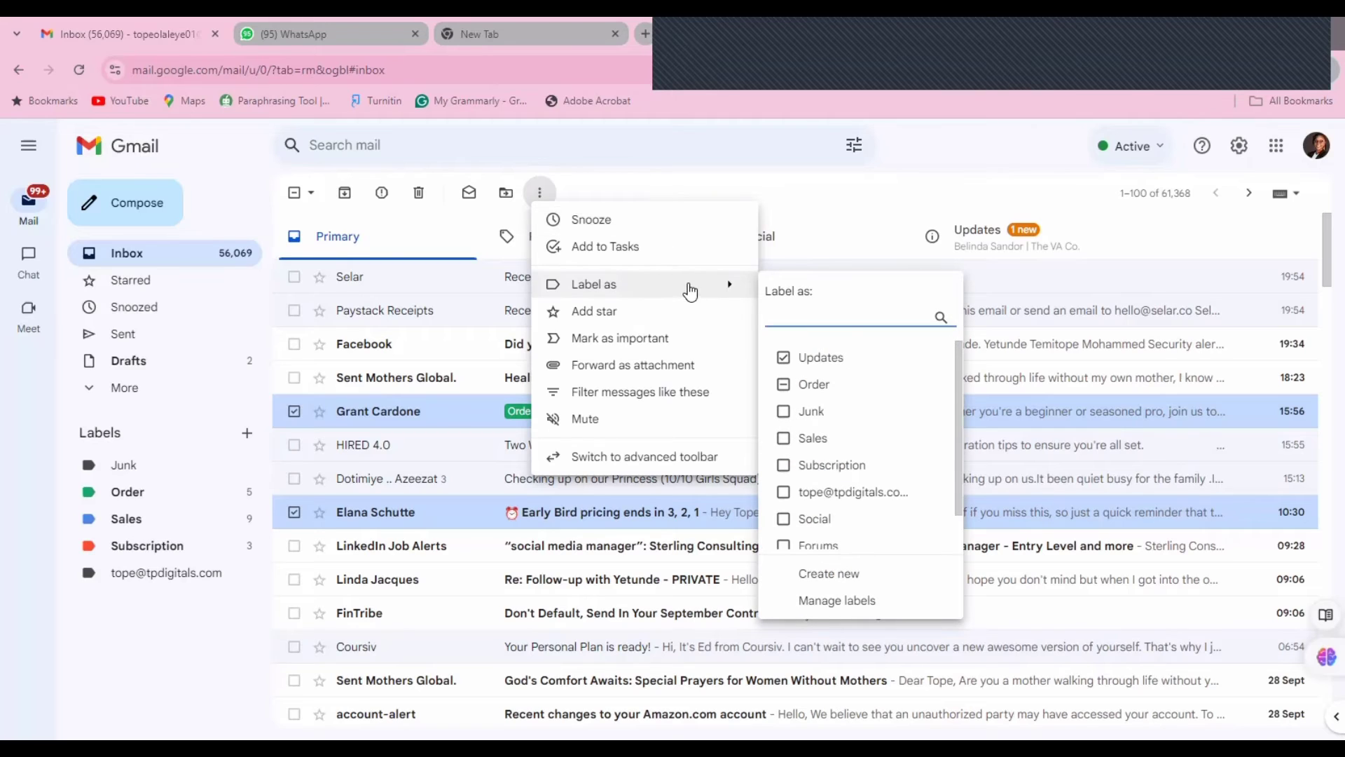
pyautogui.click(810, 389)
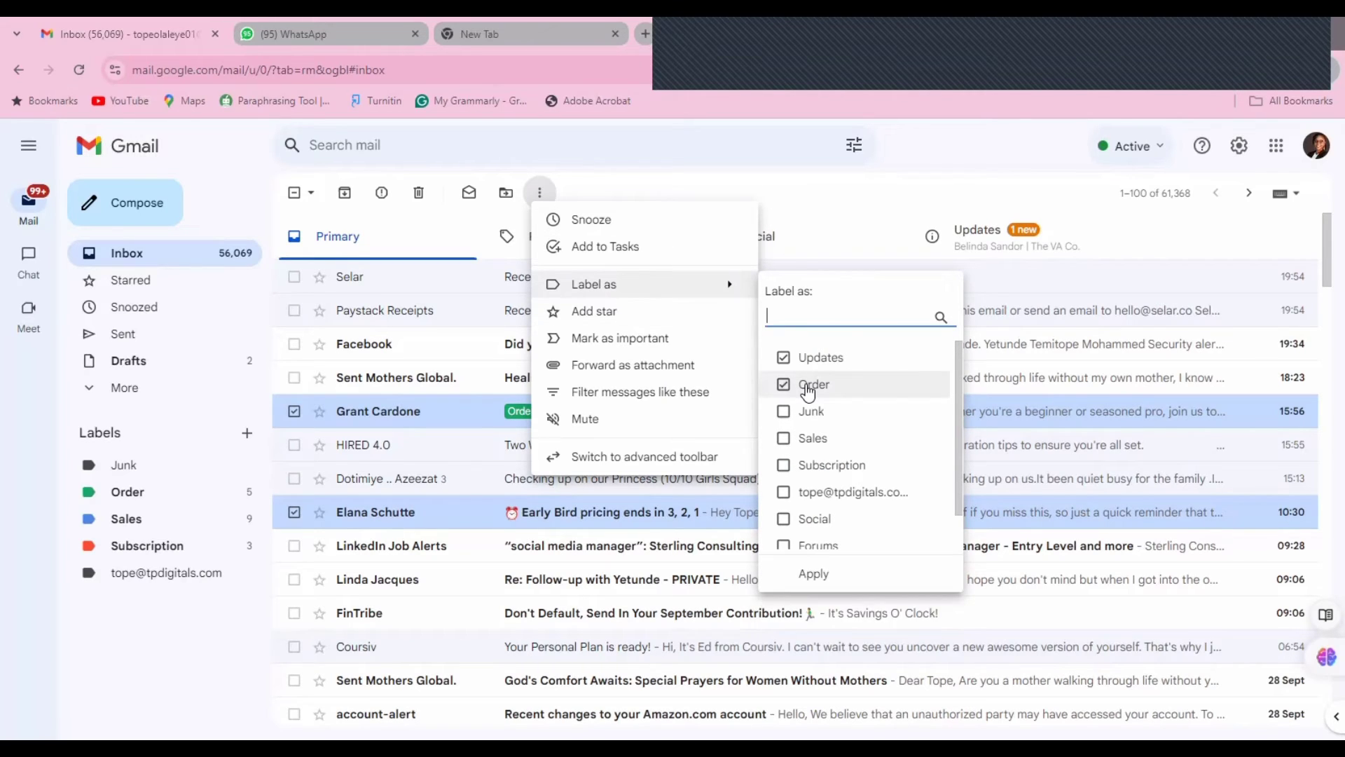
pyautogui.click(813, 574)
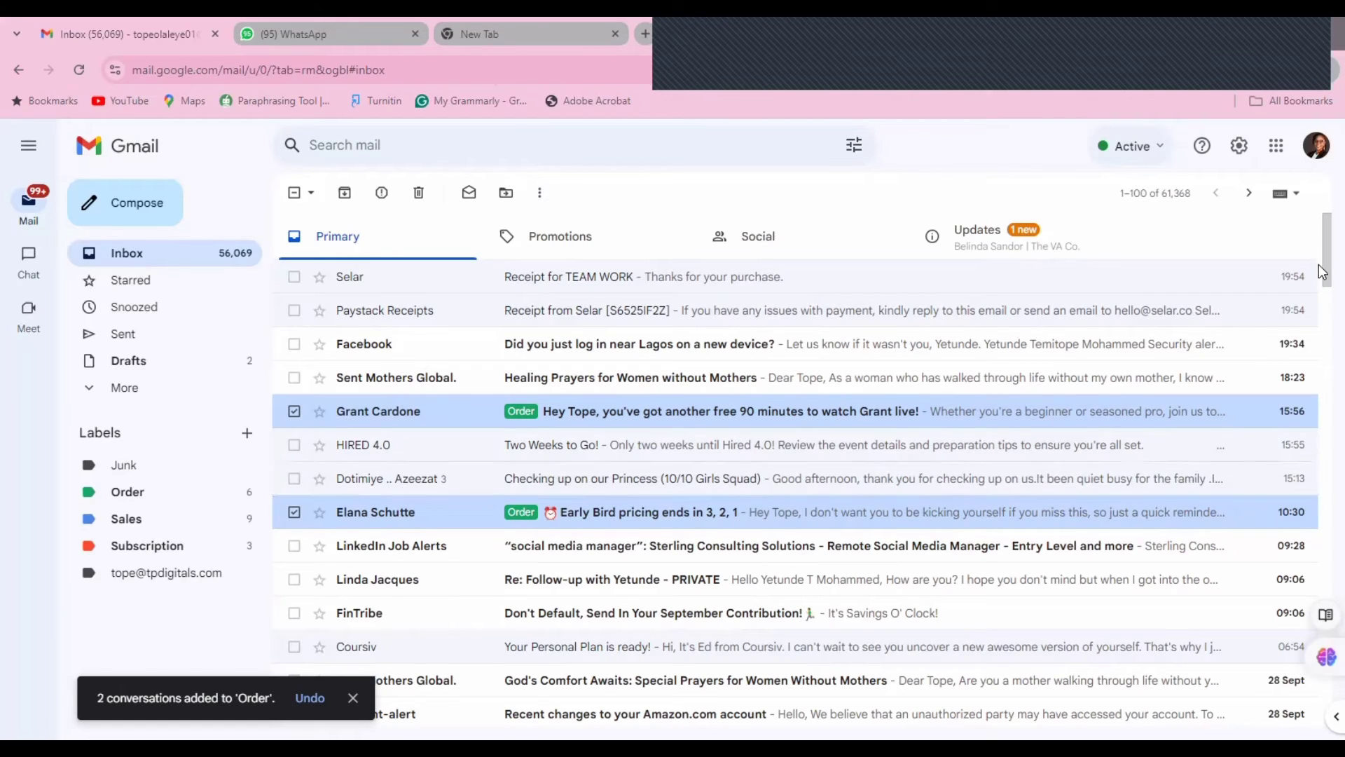
pyautogui.moveTo(1326, 251)
pyautogui.mouseDown()
pyautogui.moveTo(1319, 337)
pyautogui.moveTo(1318, 274)
pyautogui.mouseUp()
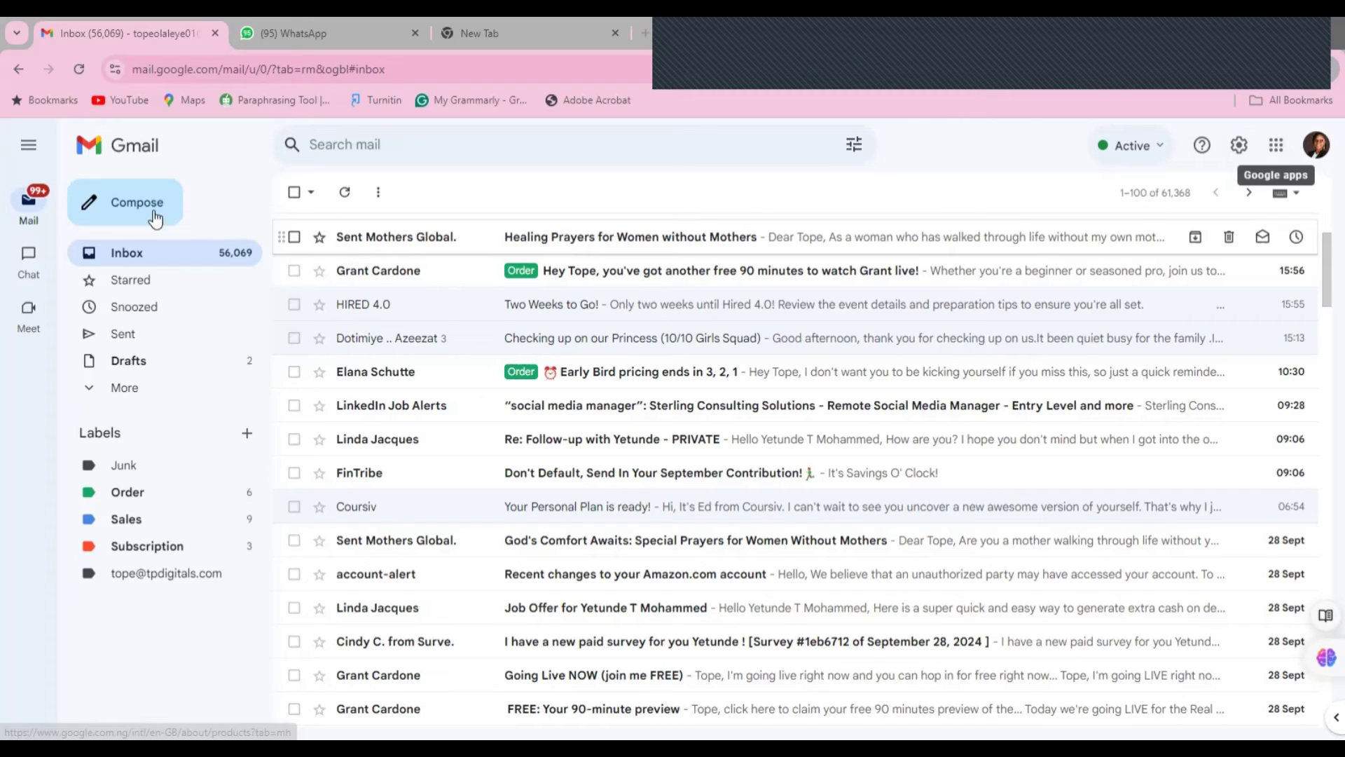
# - Start a new message, inspect its default signature block, then close the draft
pyautogui.click(134, 200)
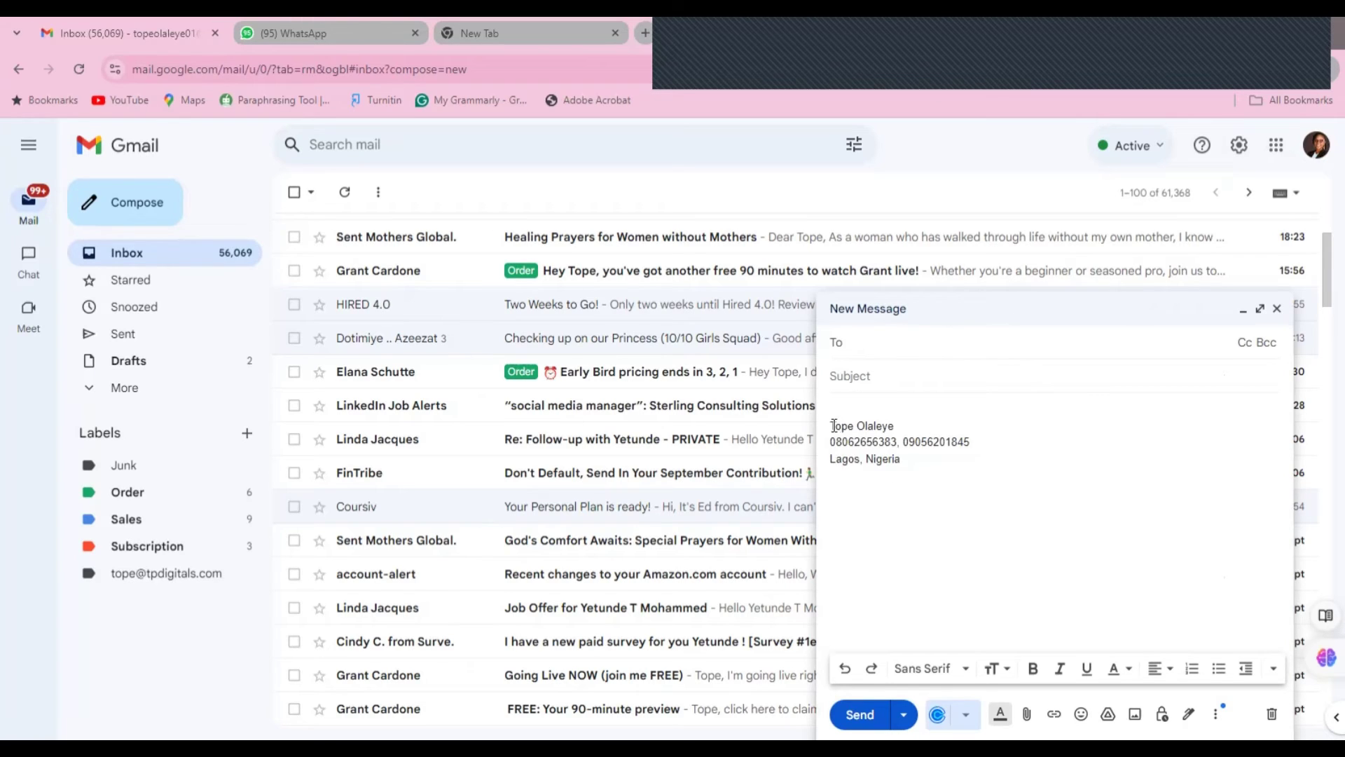
pyautogui.tripleClick(906, 451)
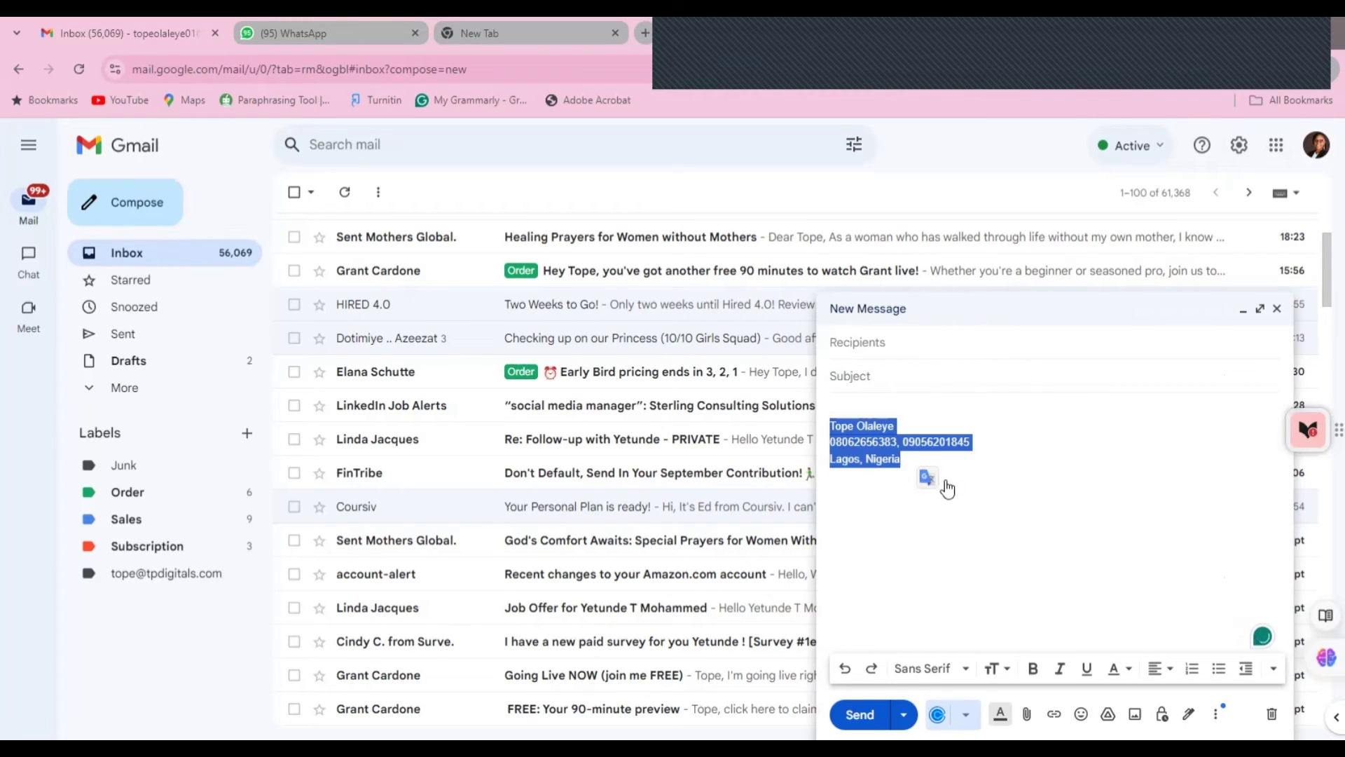
pyautogui.click(1053, 447)
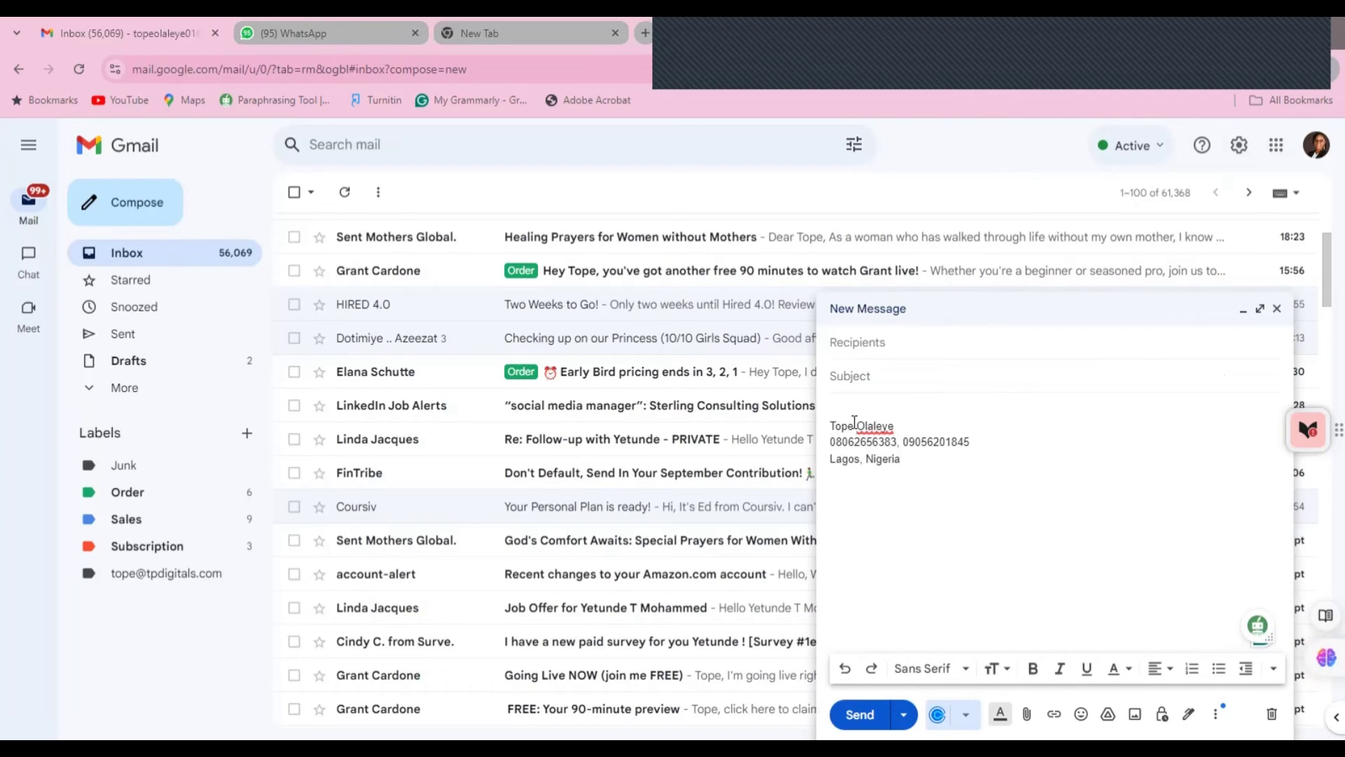
pyautogui.click(1276, 311)
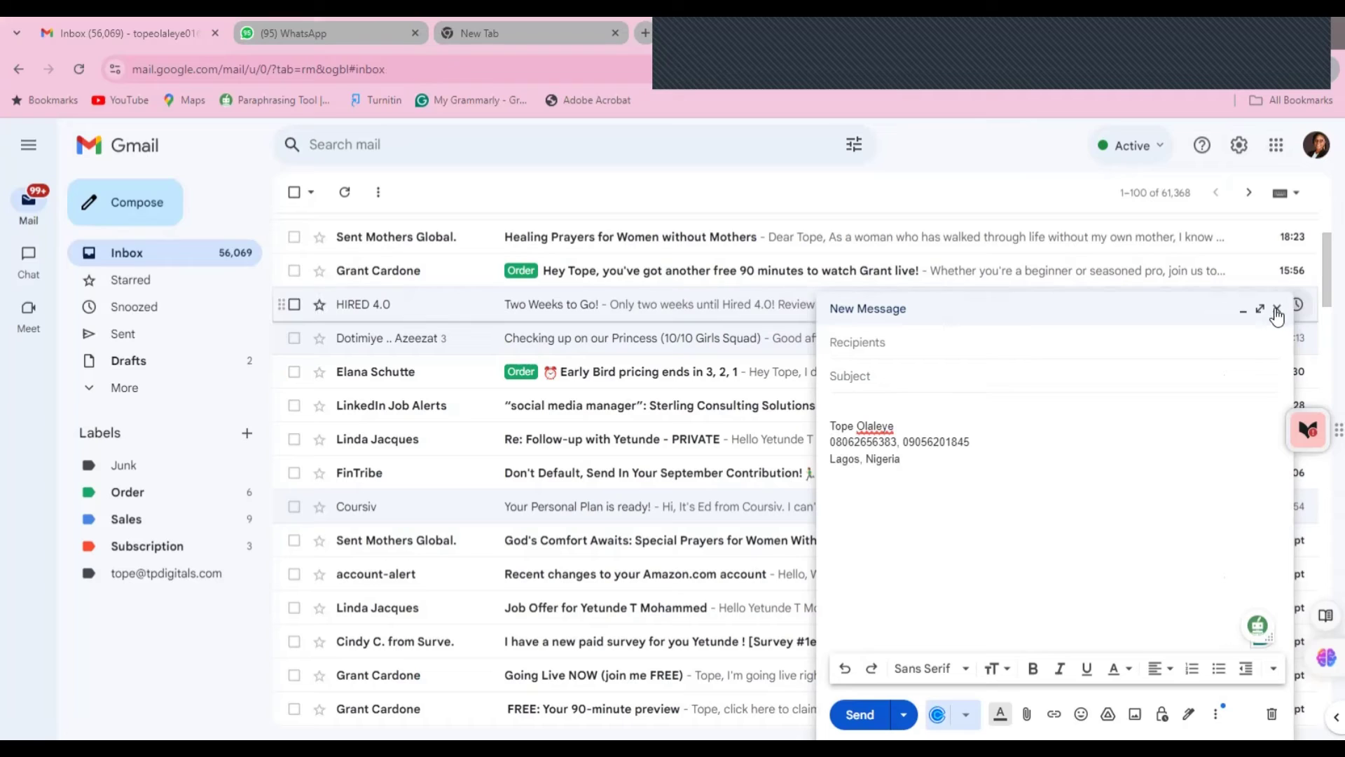
pyautogui.click(1276, 316)
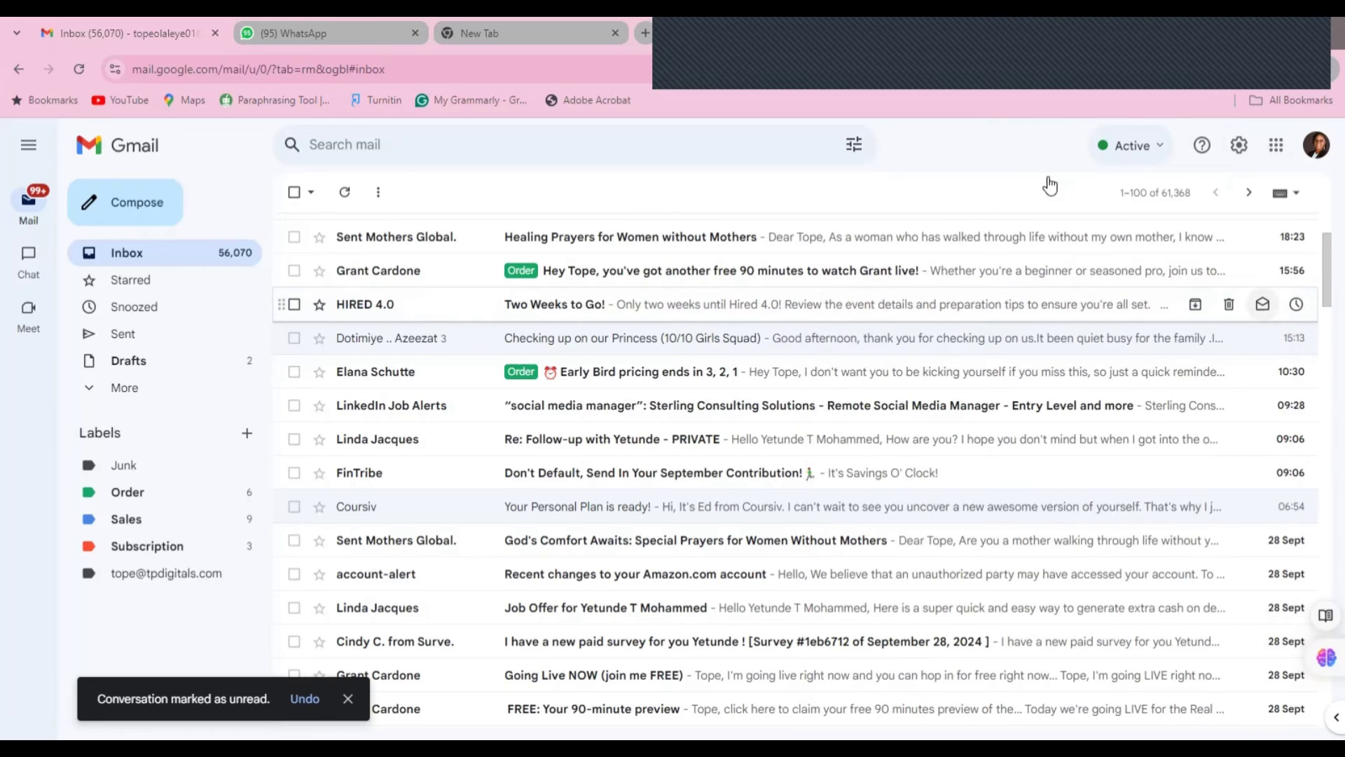
# - Open See all settings and scroll the General tab down to the Signature section
pyautogui.click(1239, 147)
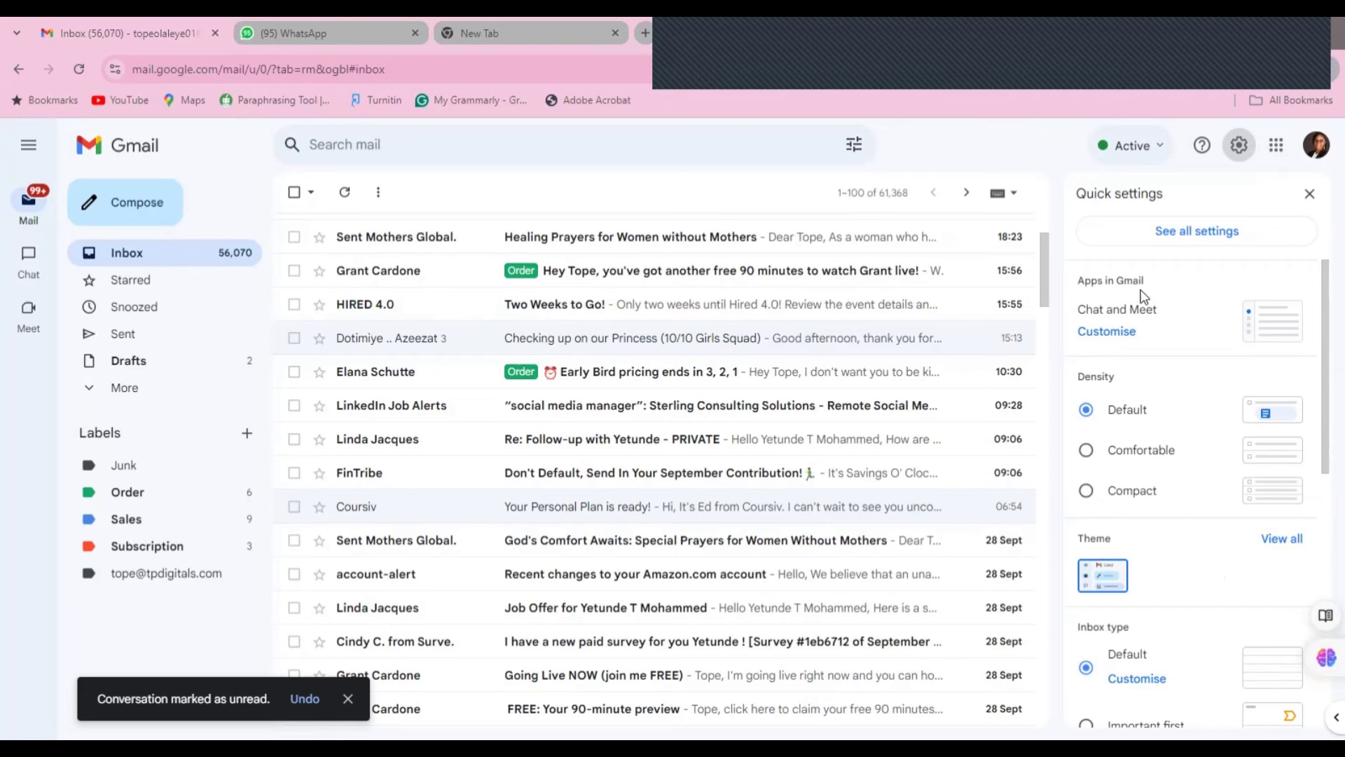
pyautogui.click(1163, 234)
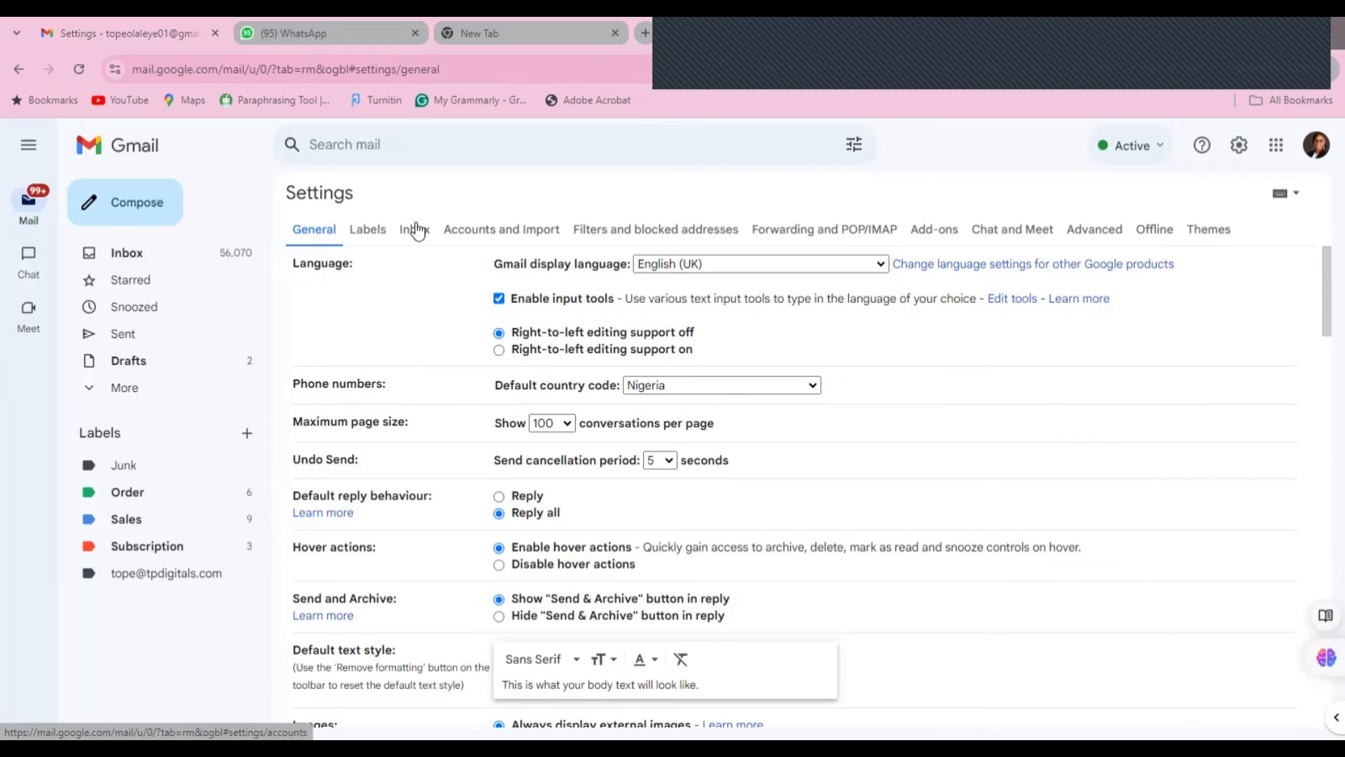
pyautogui.scroll(-10, 1317, 499)
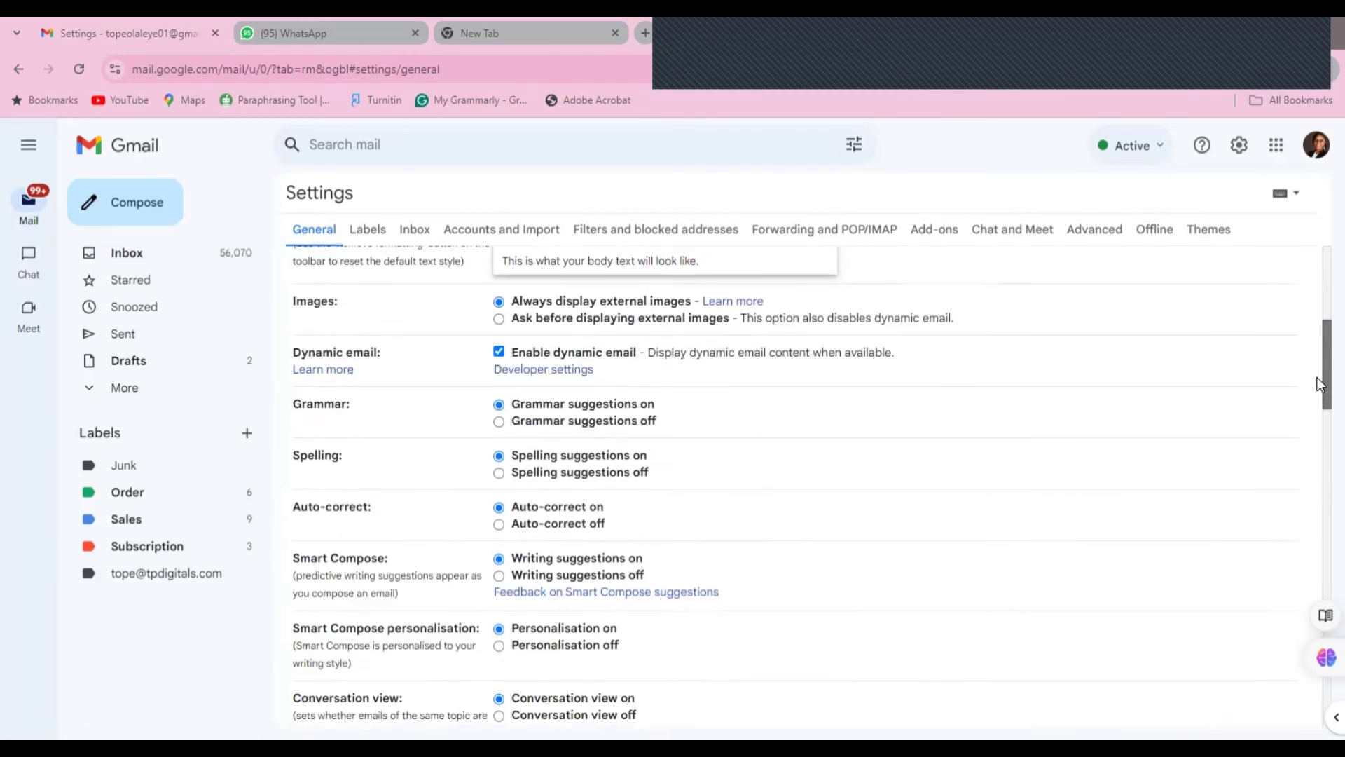
pyautogui.scroll(-10, 1314, 494)
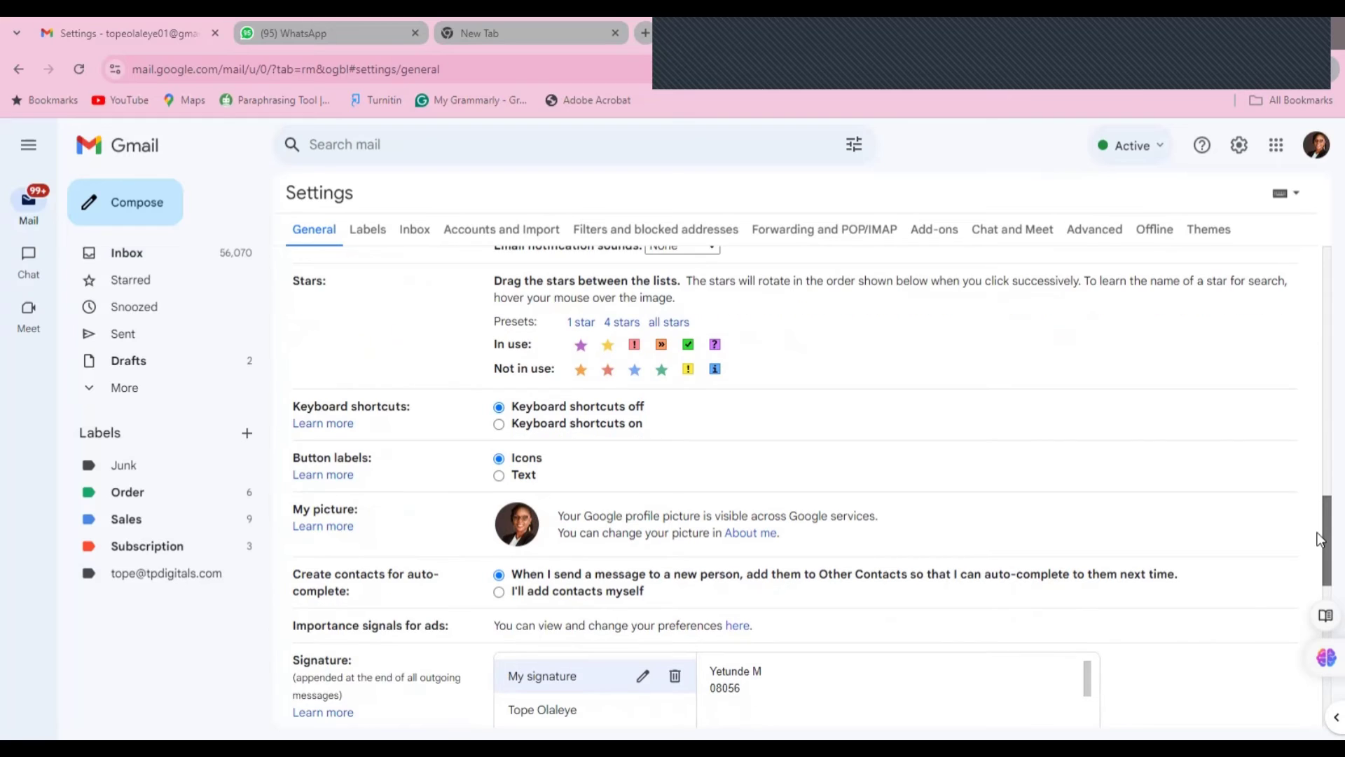
pyautogui.scroll(-3, 1320, 554)
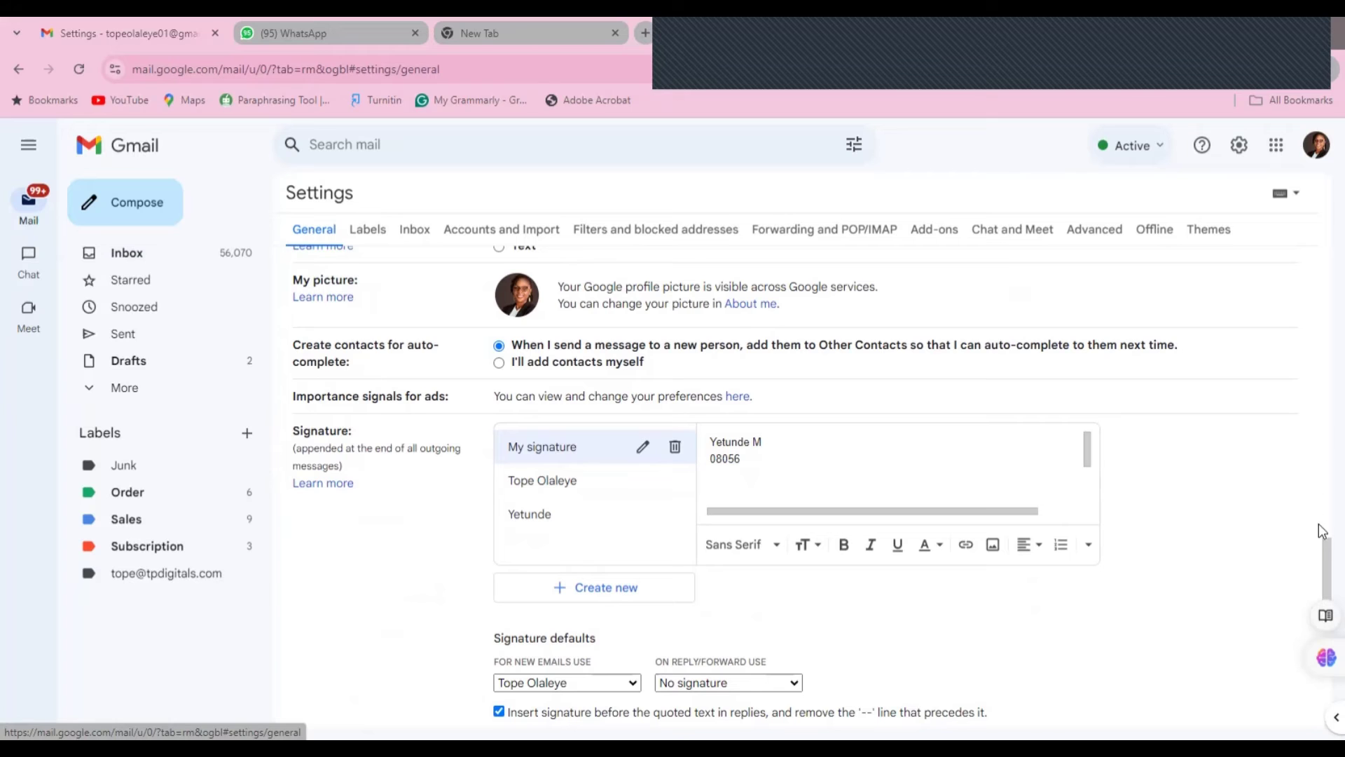
pyautogui.scroll(15, 1322, 540)
pyautogui.scroll(-10, 1322, 518)
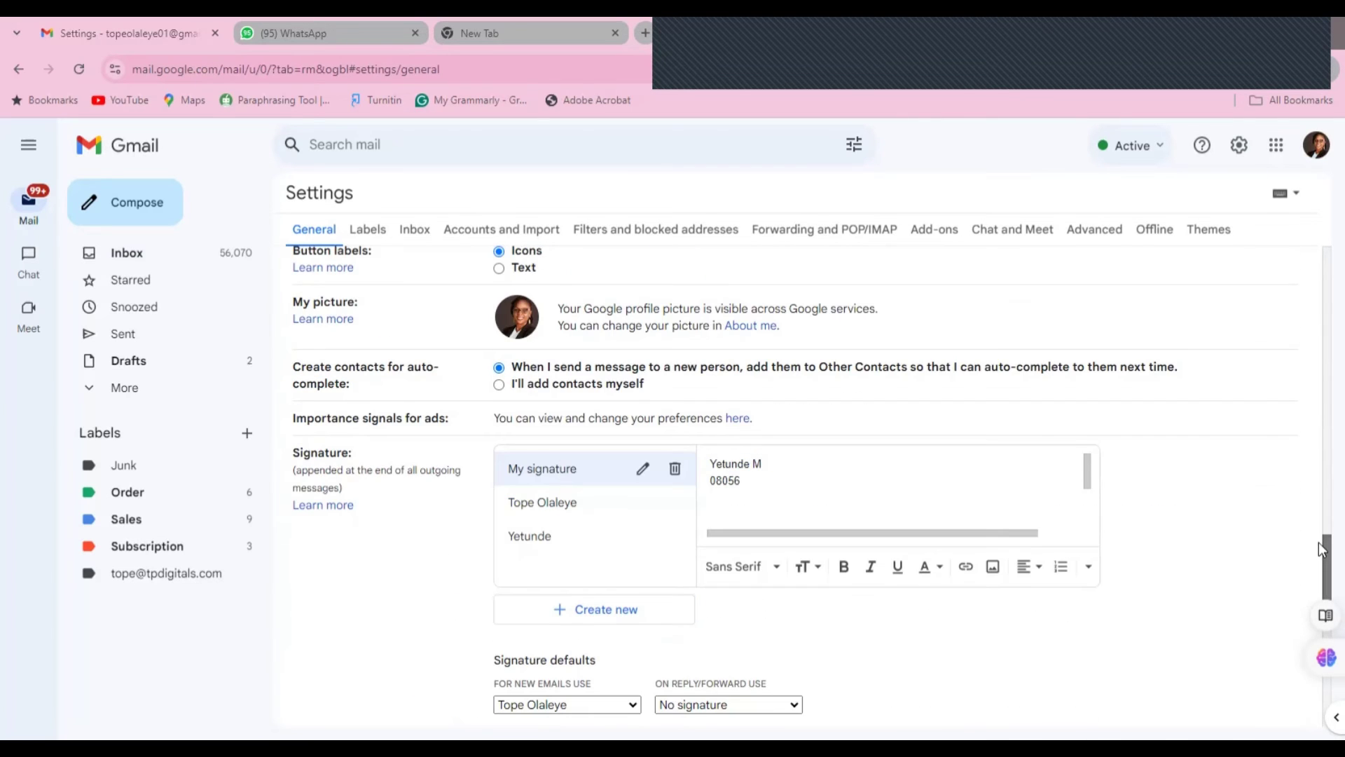
pyautogui.scroll(1, 1322, 530)
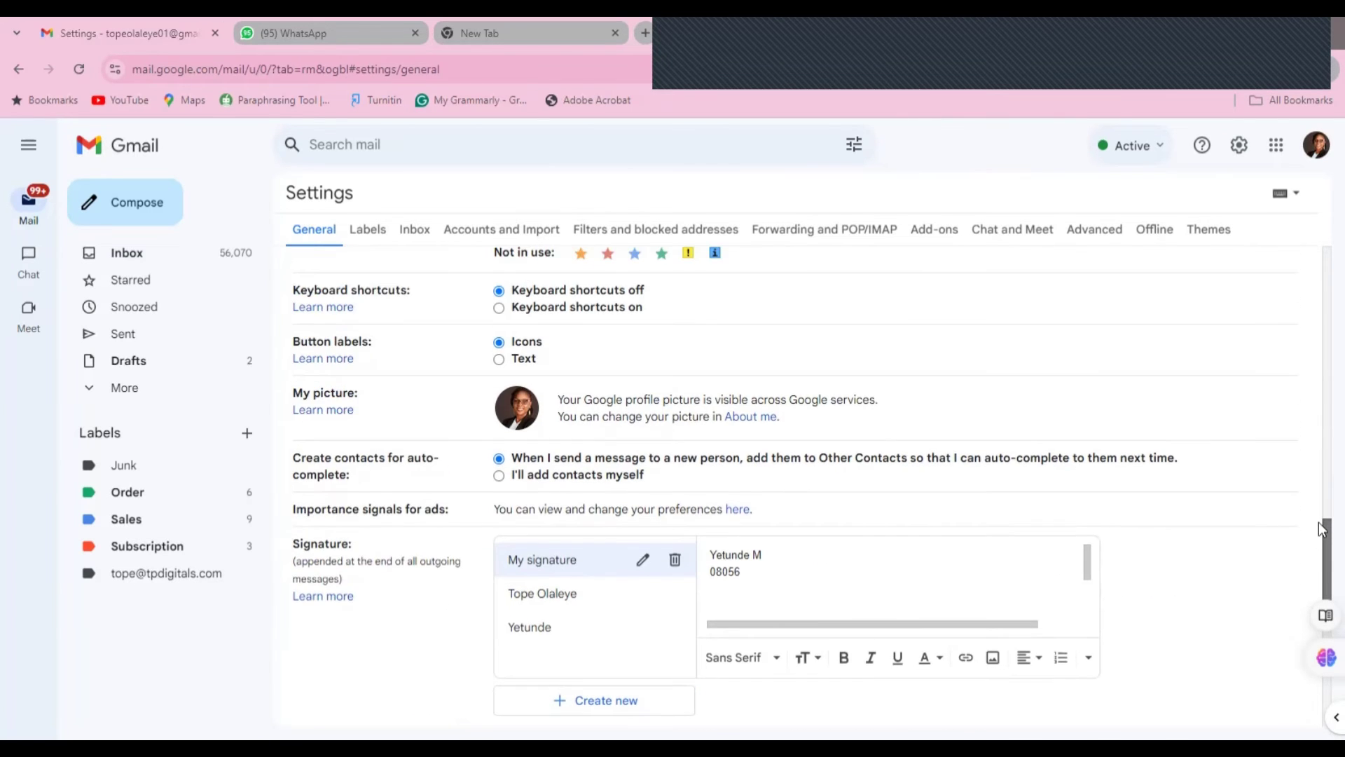
pyautogui.scroll(-1, 440, 587)
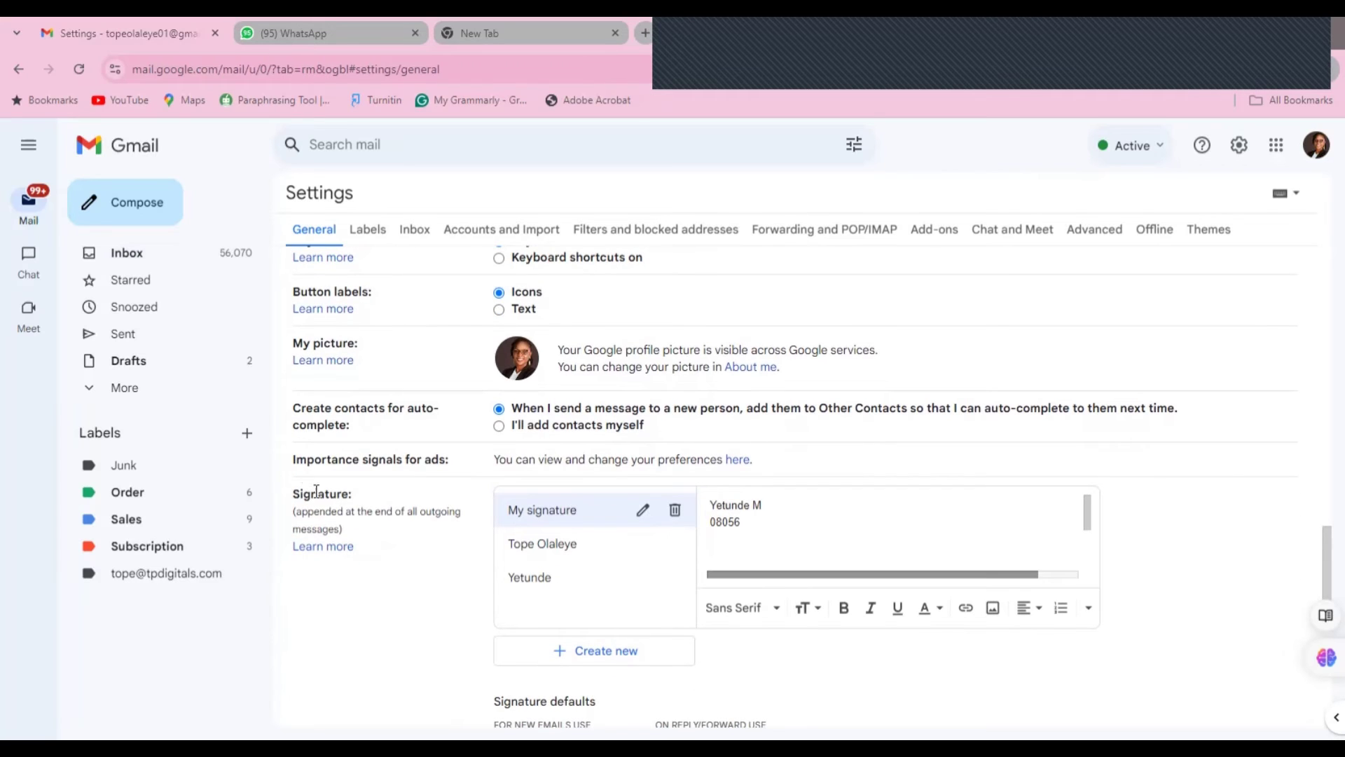
pyautogui.moveTo(301, 249); pyautogui.dragTo(394, 561)
pyautogui.click(394, 556)
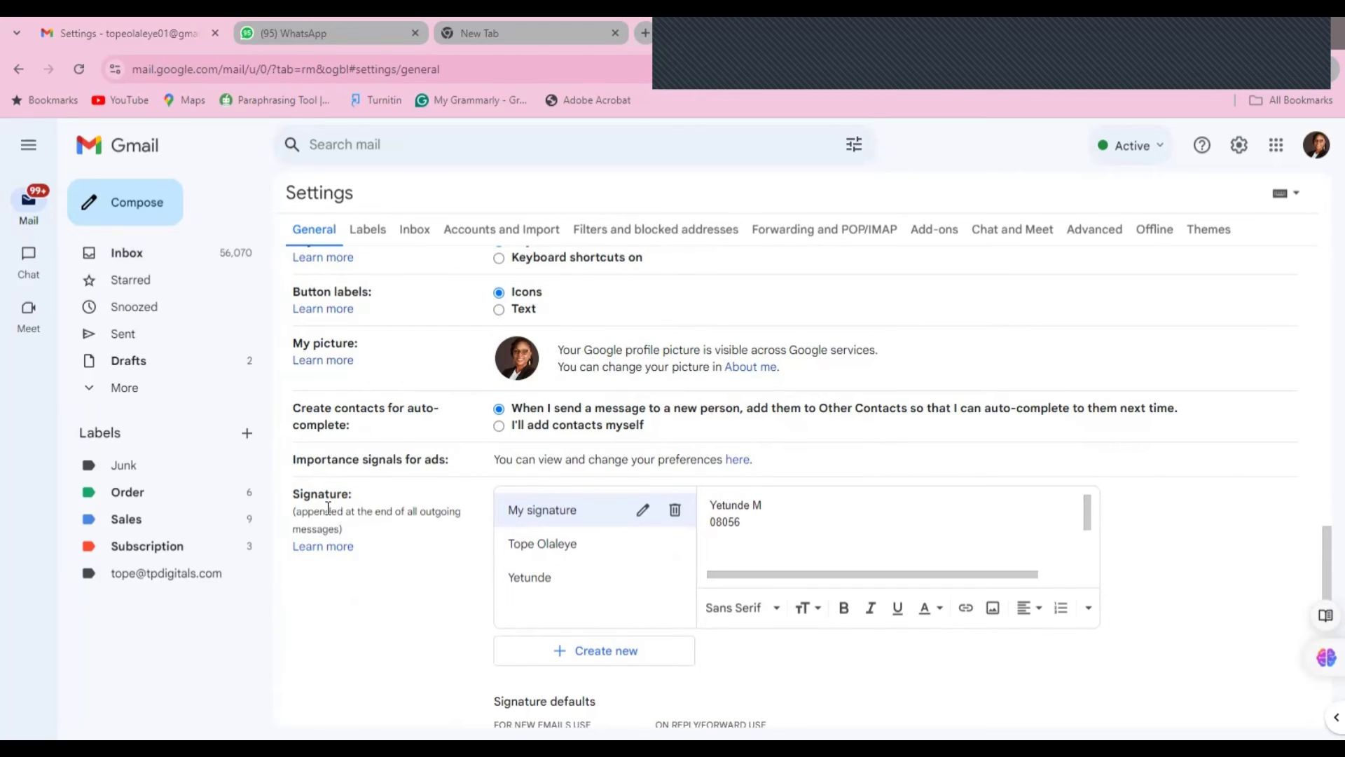
pyautogui.tripleClick(328, 507)
pyautogui.click(424, 566)
pyautogui.moveTo(1318, 560); pyautogui.dragTo(1322, 579)
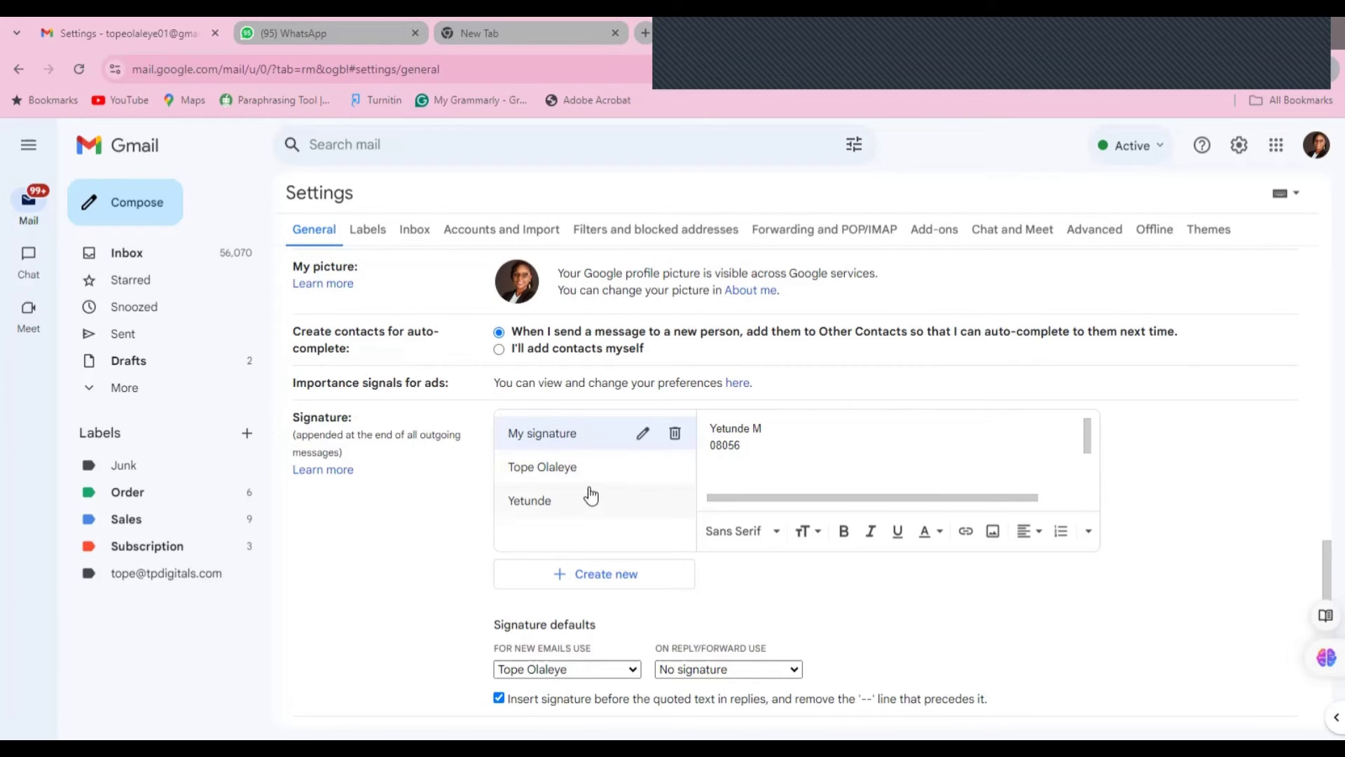
# - Create a new signature named 'TPdigitals'
pyautogui.click(588, 576)
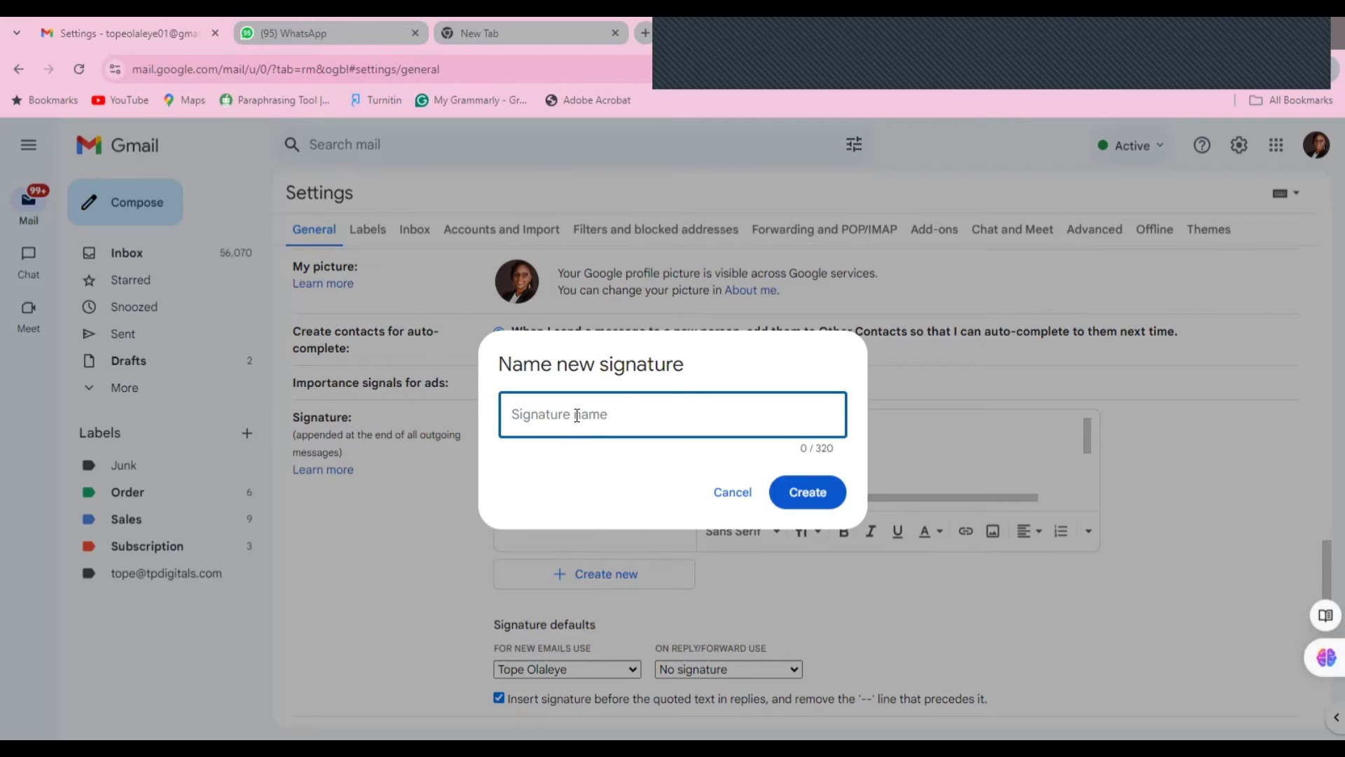
pyautogui.write('TPdigitals')
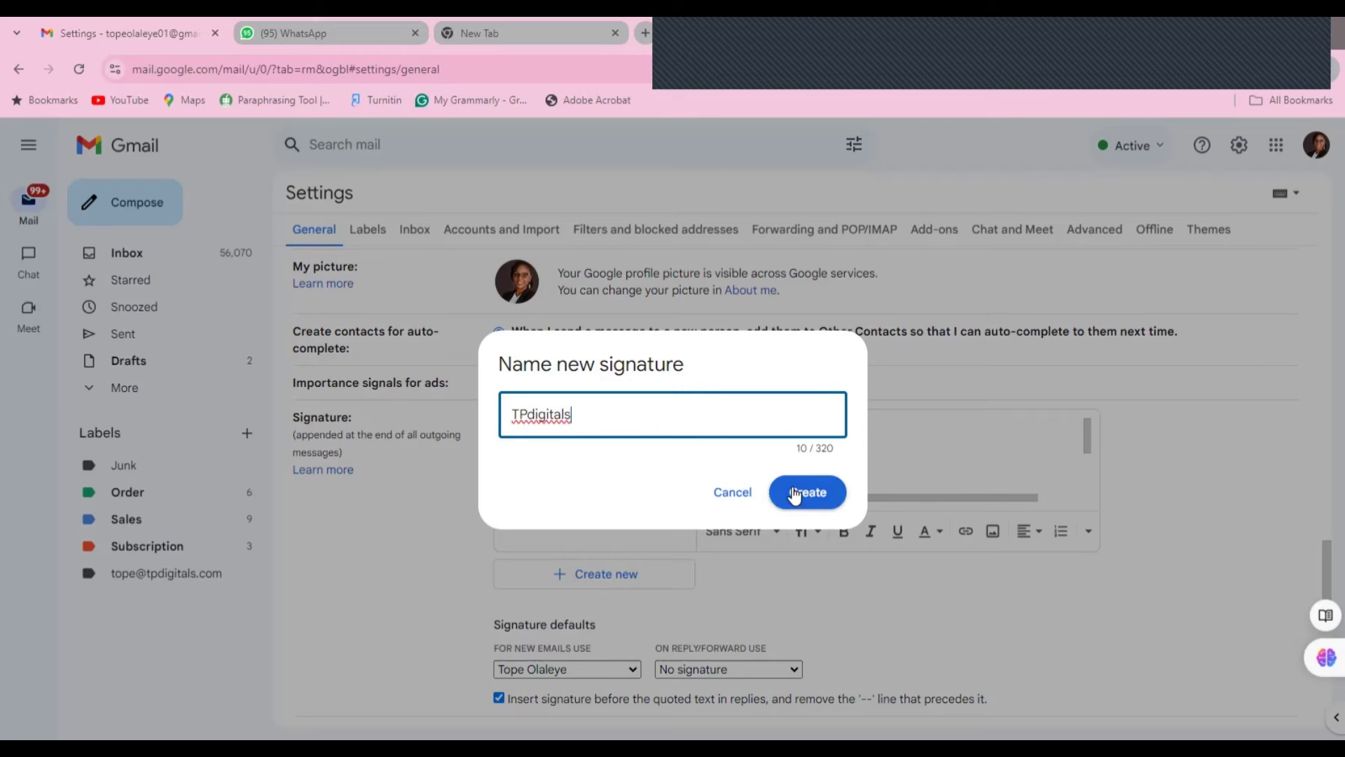
pyautogui.click(795, 493)
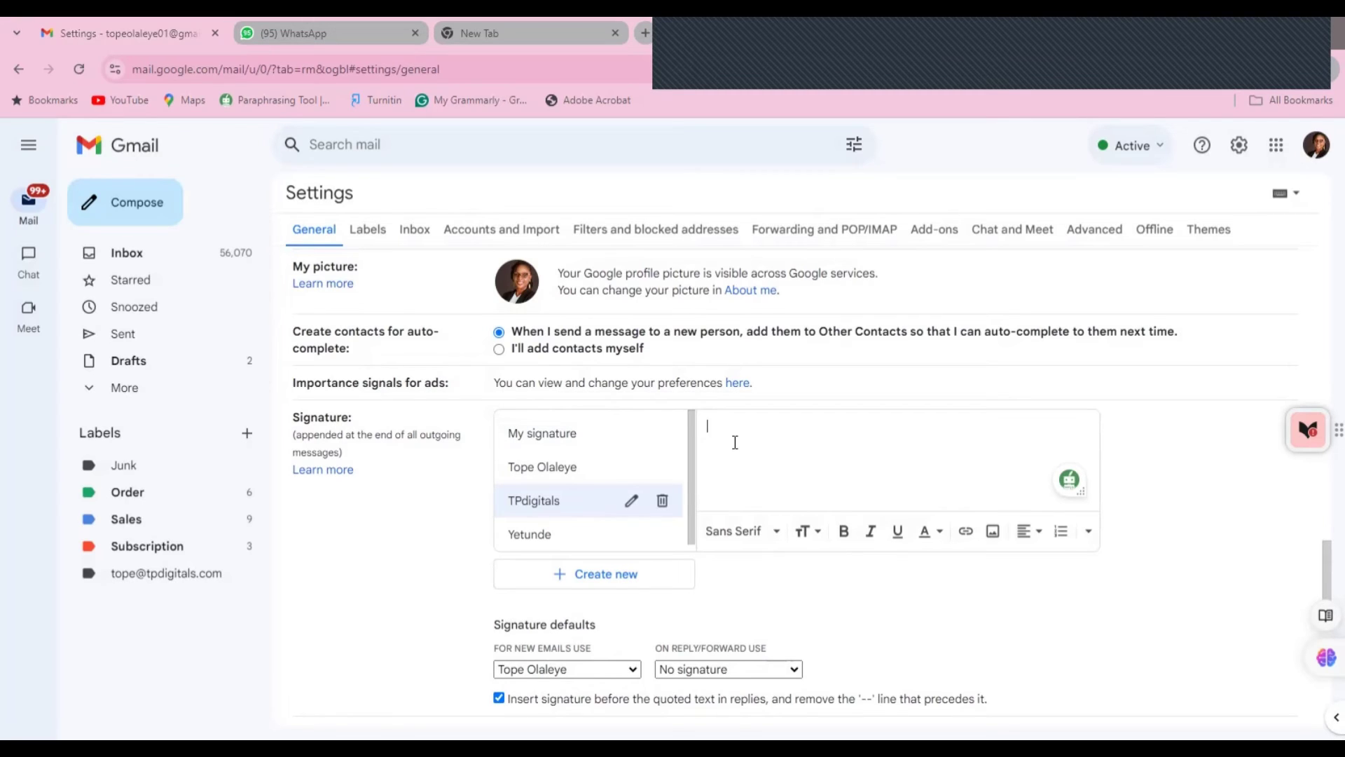
# - Type the signature's name, phone number and 'Lagos,Nigeria' on separate lines
pyautogui.write('Yetunde T')
pyautogui.press('BackSpace')
pyautogui.write('M ')
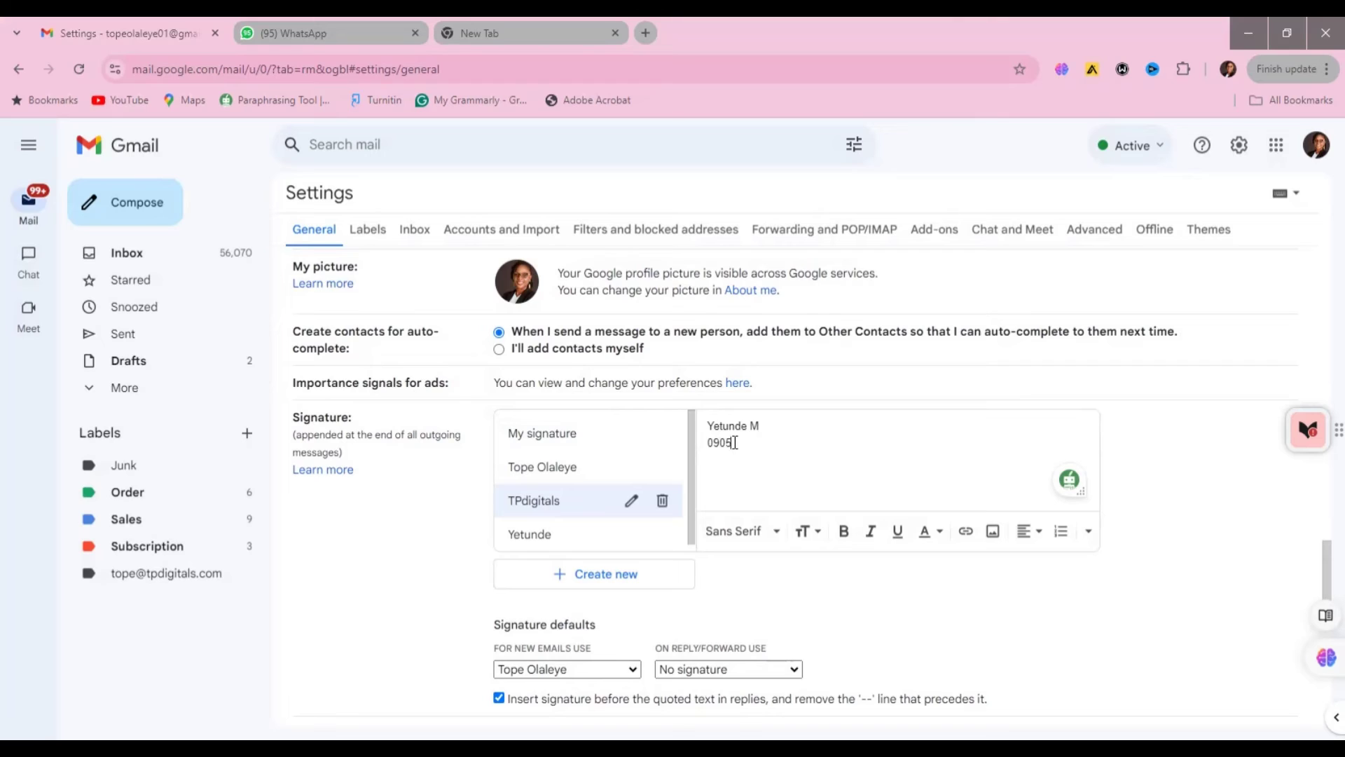
pyautogui.write('Lagos')
pyautogui.write(',Nigeria')
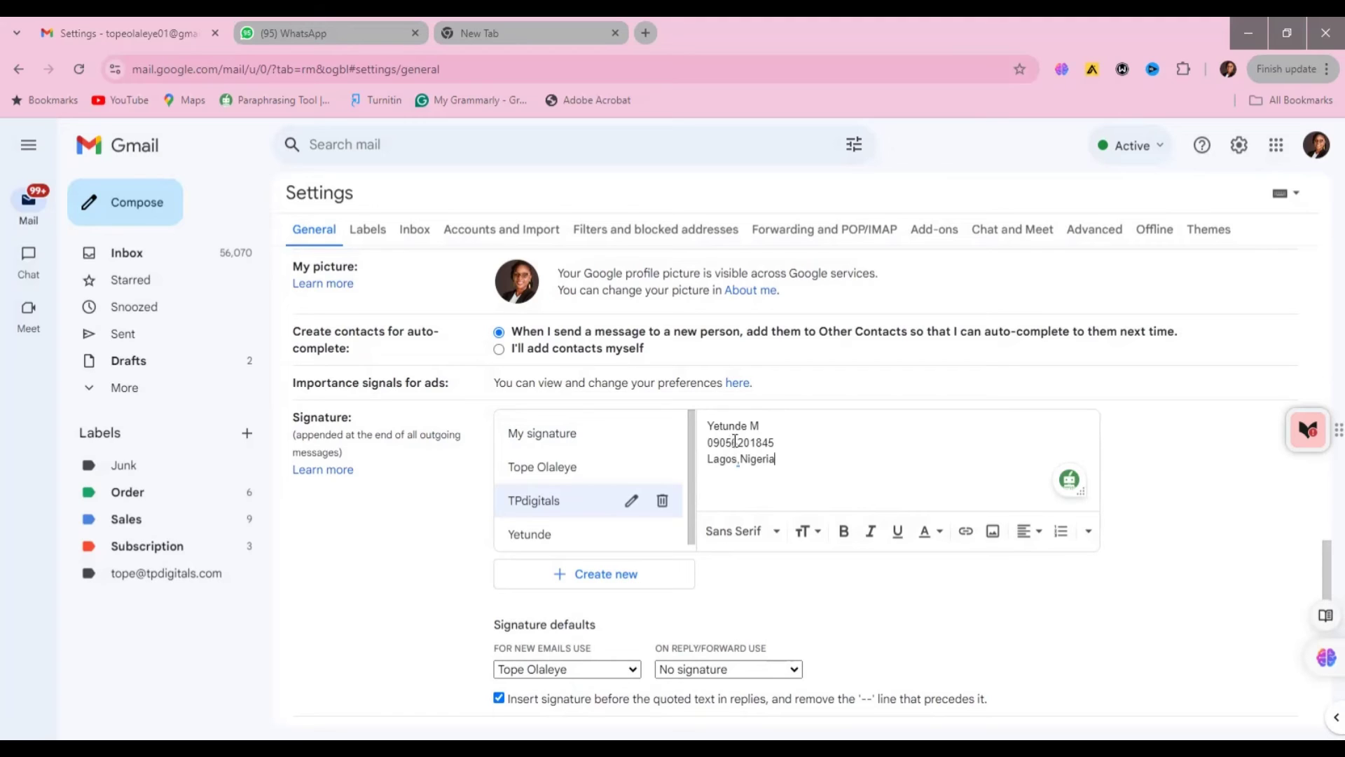
# - Add the title 'Creative Director' on a new line below the name
pyautogui.click(765, 427)
pyautogui.press('Return')
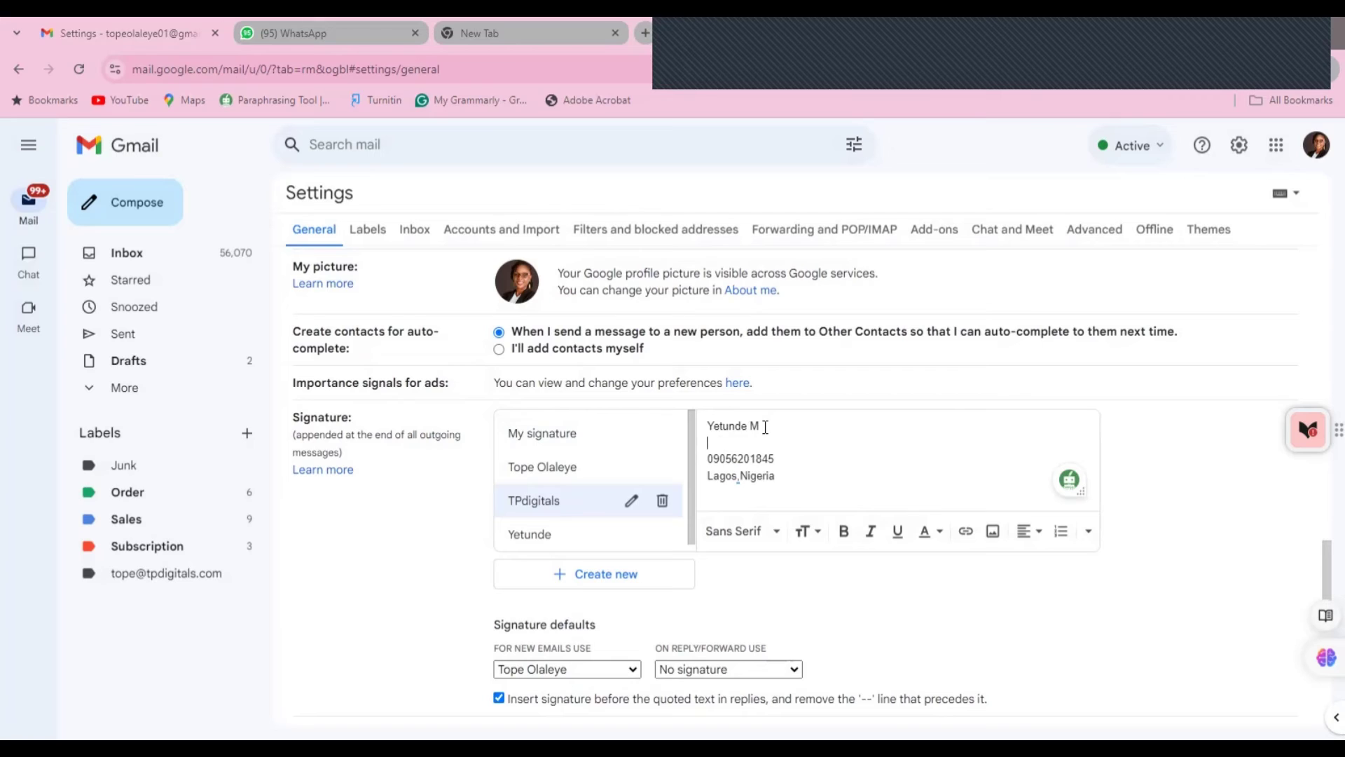
pyautogui.write('Di')
pyautogui.write('rec')
pyautogui.write('at')
pyautogui.write('or')
pyautogui.click(711, 443)
pyautogui.write('Creative')
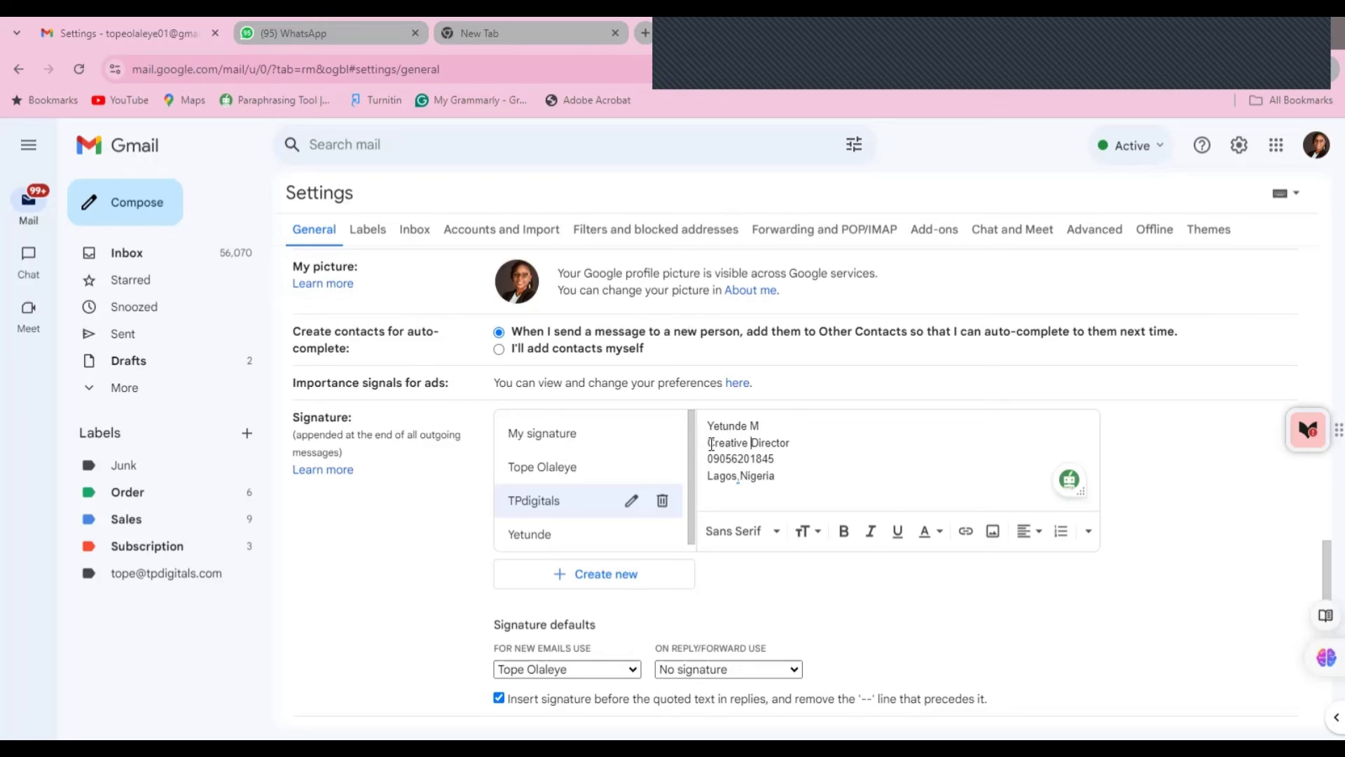
# - Add blank lines below the Lagos,Nigeria location line
pyautogui.click(784, 481)
pyautogui.press('Return')
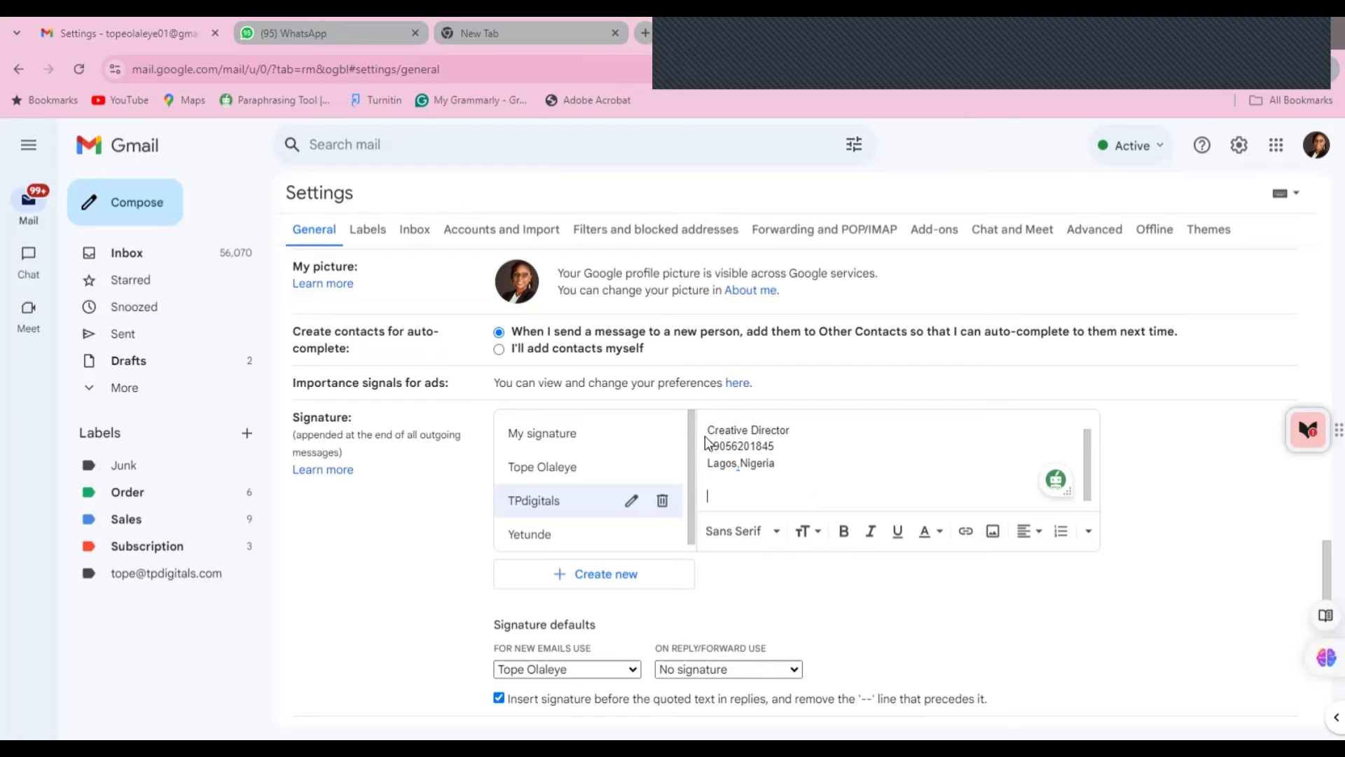
pyautogui.moveTo(706, 428); pyautogui.dragTo(803, 476)
pyautogui.click(804, 476)
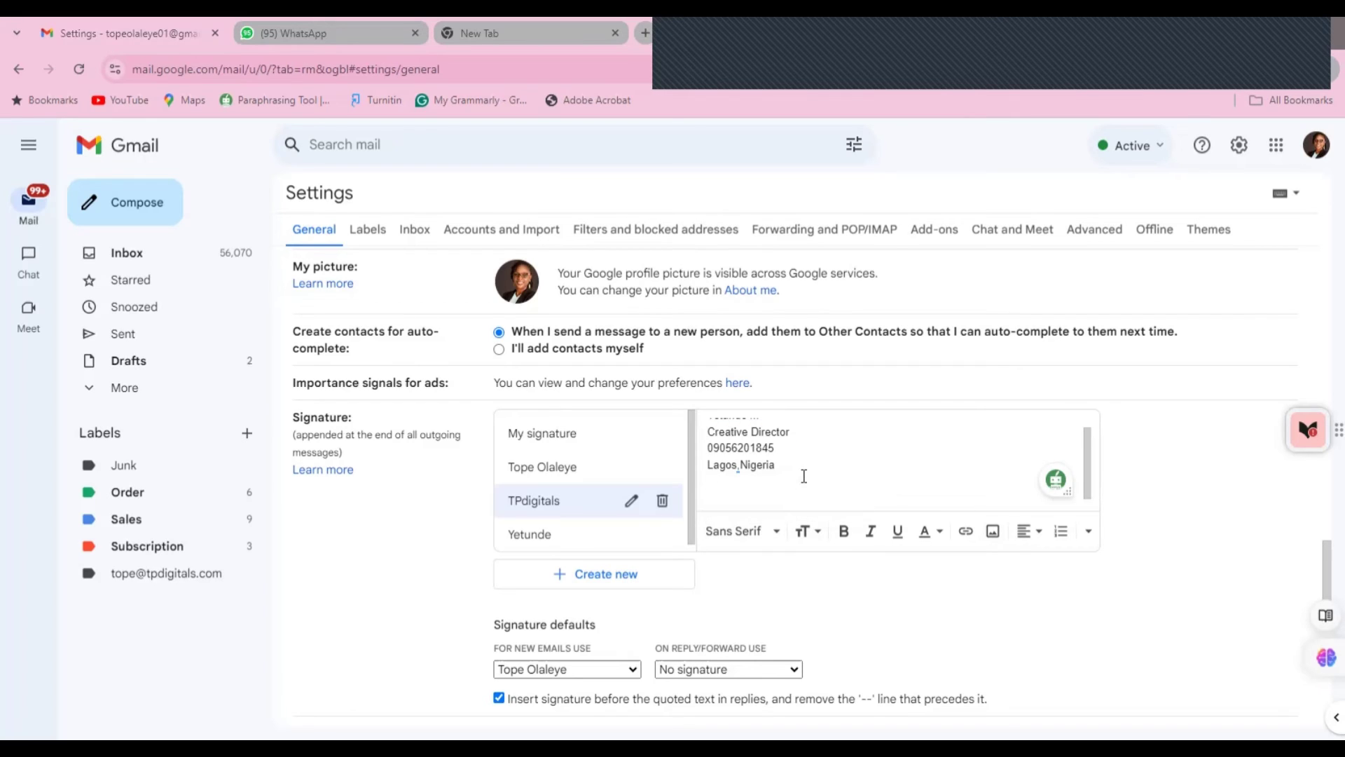
pyautogui.press('Return')
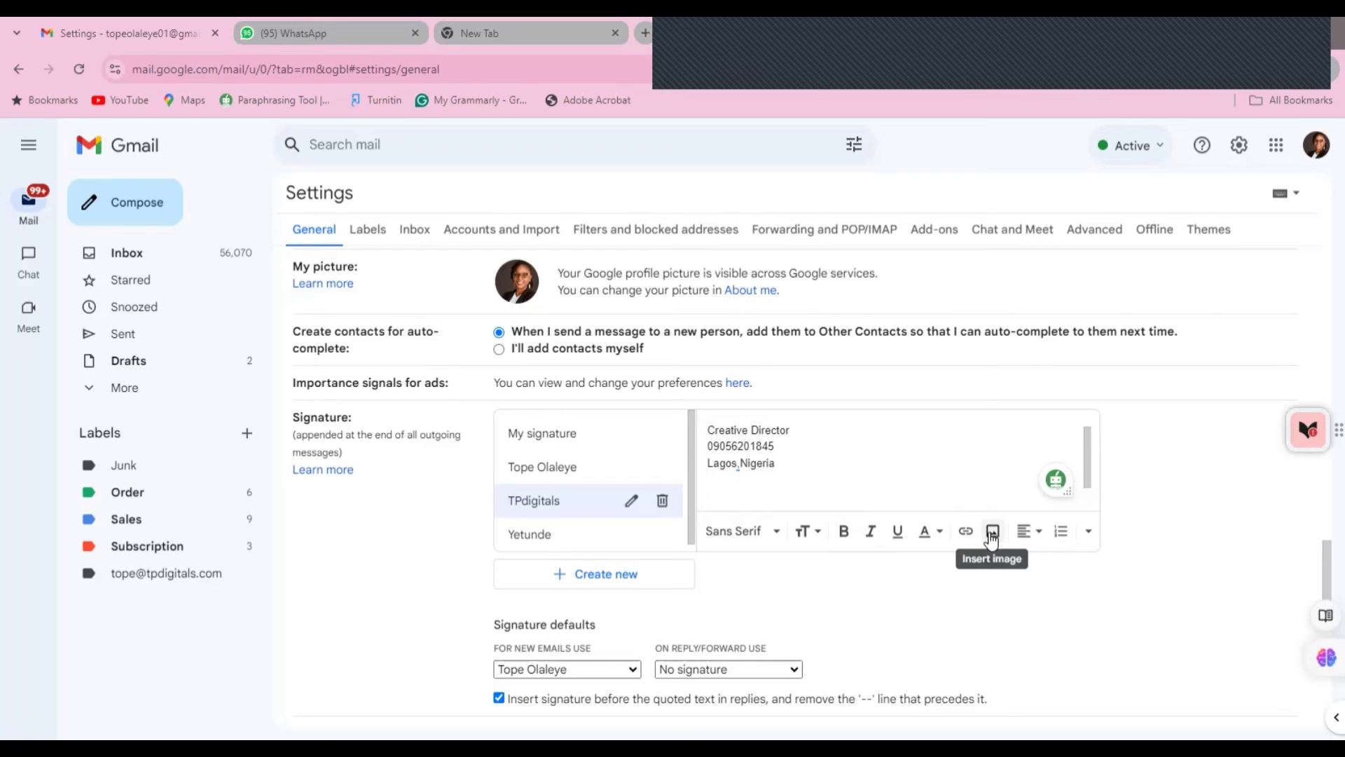
# - Insert the sig.jpg image from My Drive into the signature at Small size
pyautogui.click(992, 533)
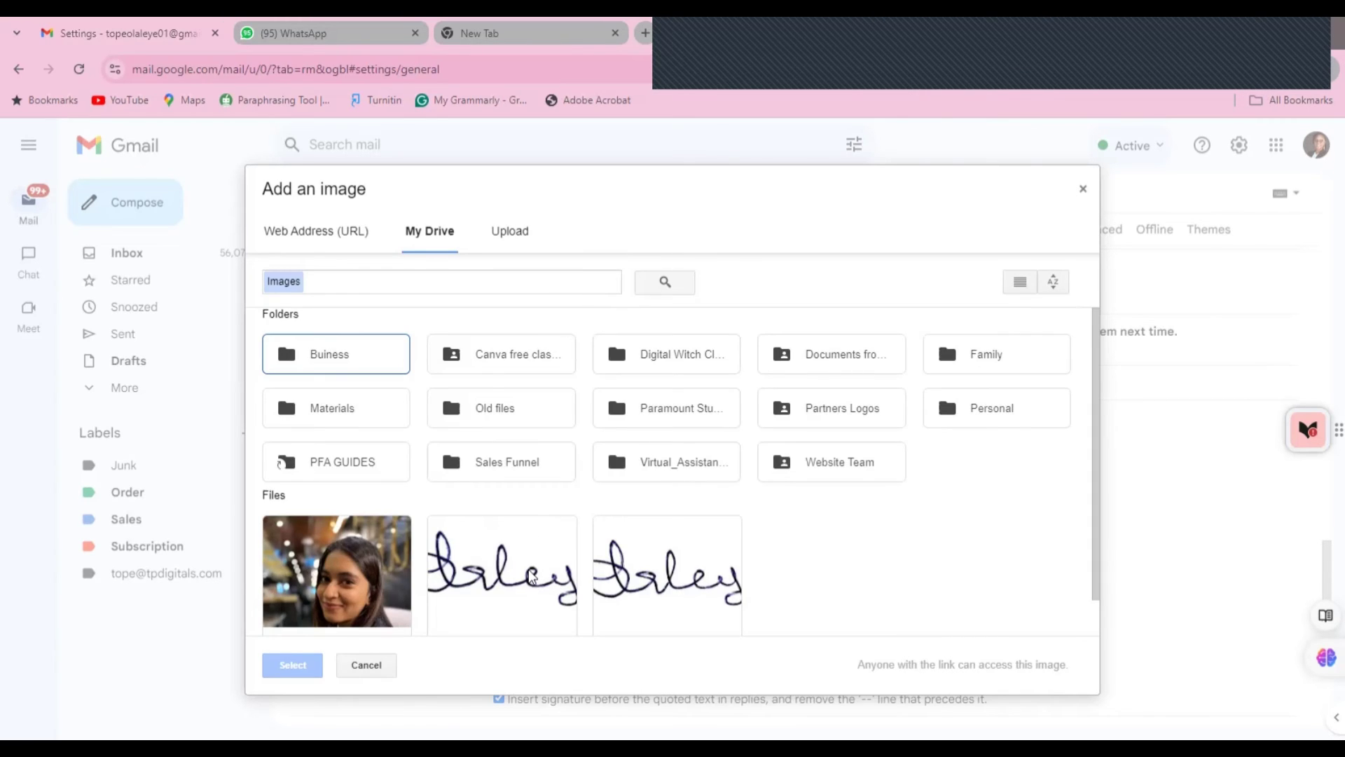
pyautogui.click(532, 575)
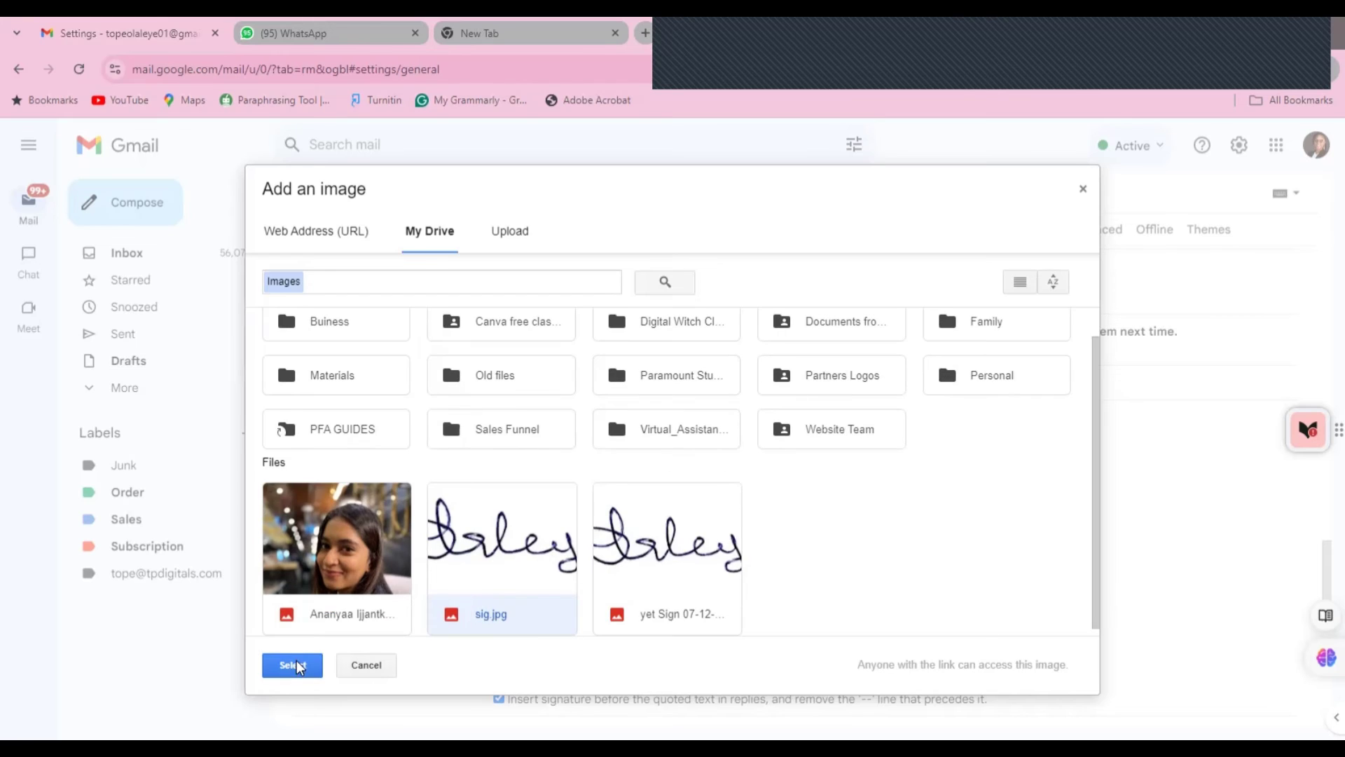
pyautogui.click(294, 663)
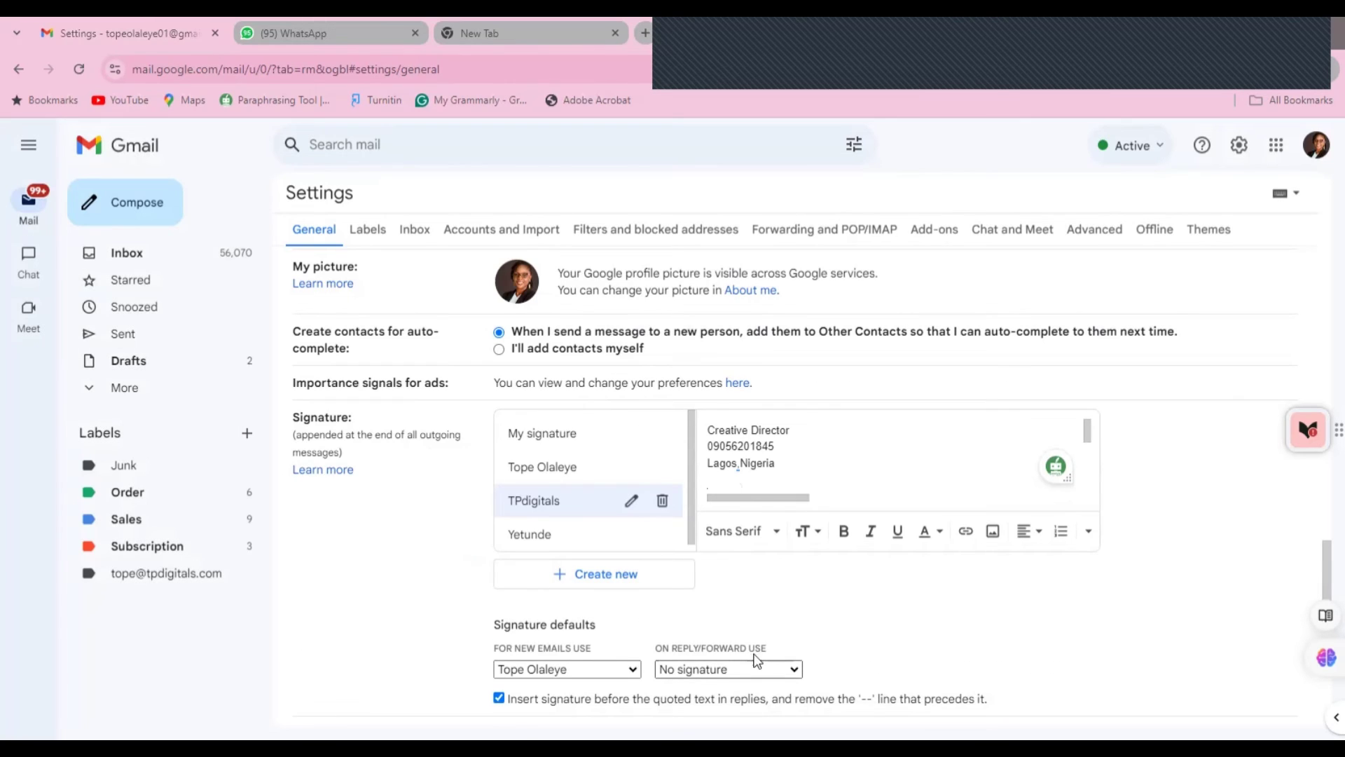
pyautogui.moveTo(1088, 429); pyautogui.dragTo(1088, 454)
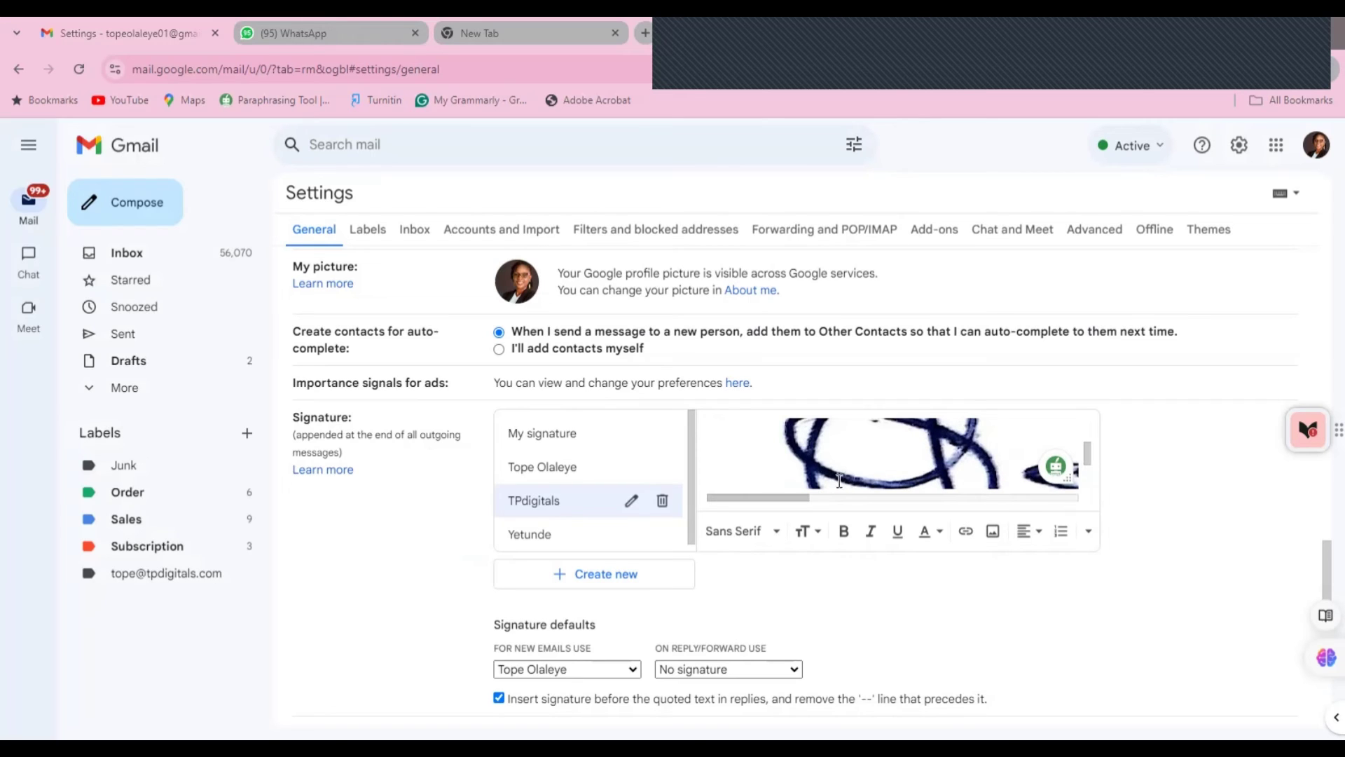
pyautogui.click(870, 443)
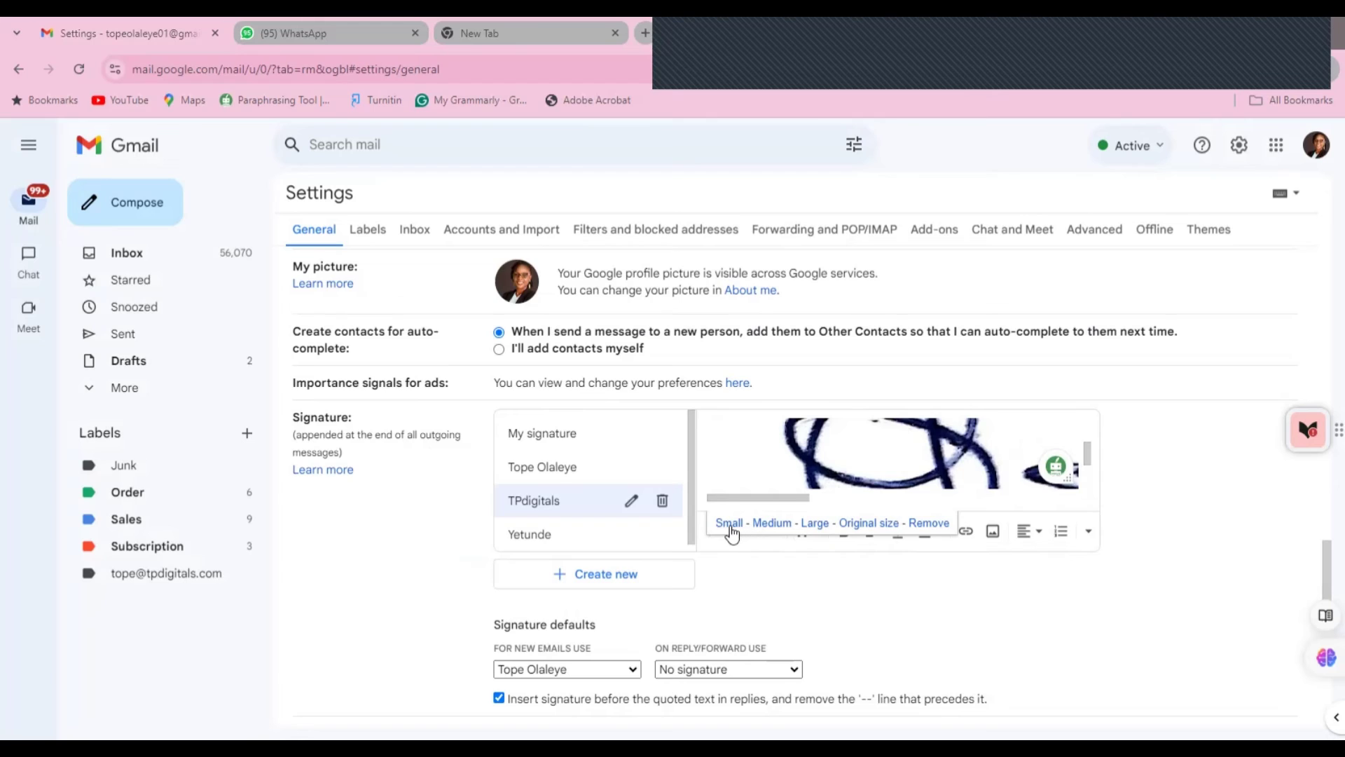
pyautogui.click(728, 524)
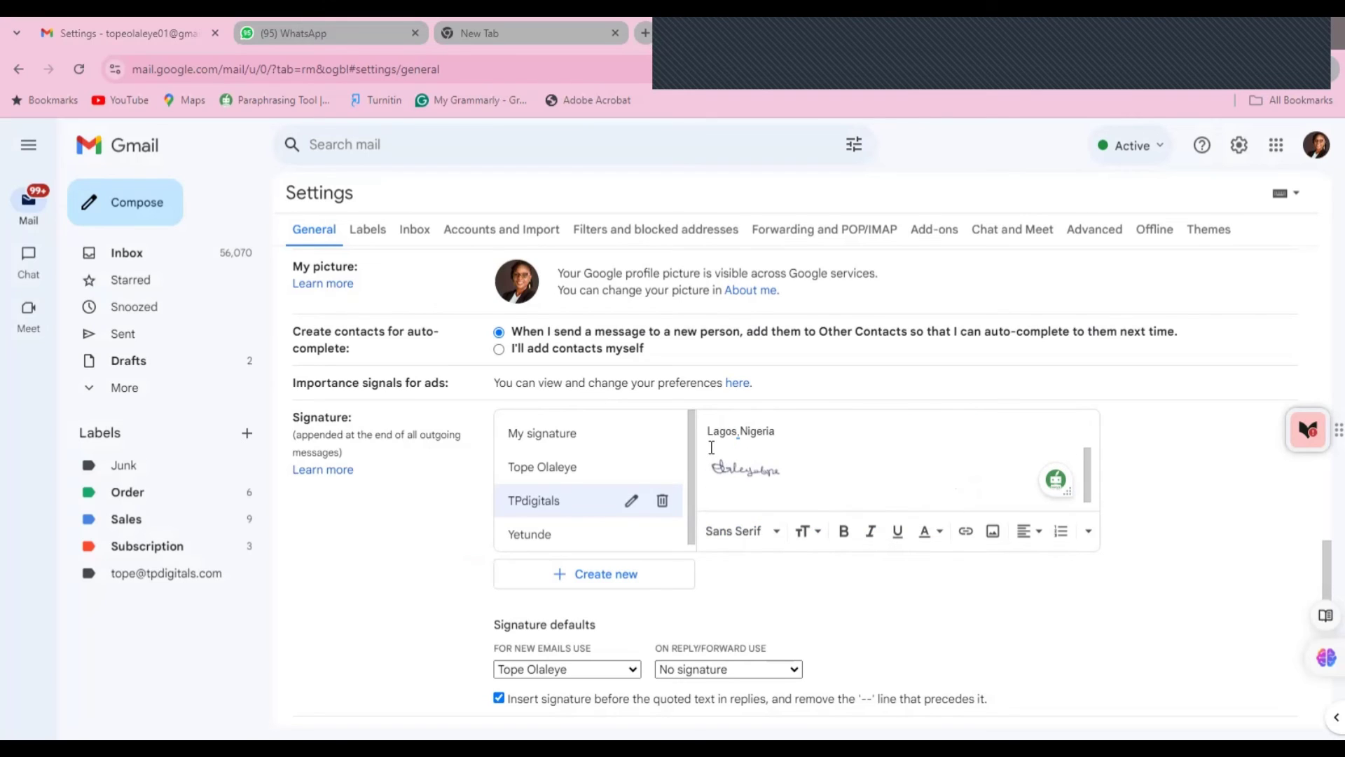
# - Move the phone and location lines to sit below the signature image
pyautogui.scroll(1, 715, 441)
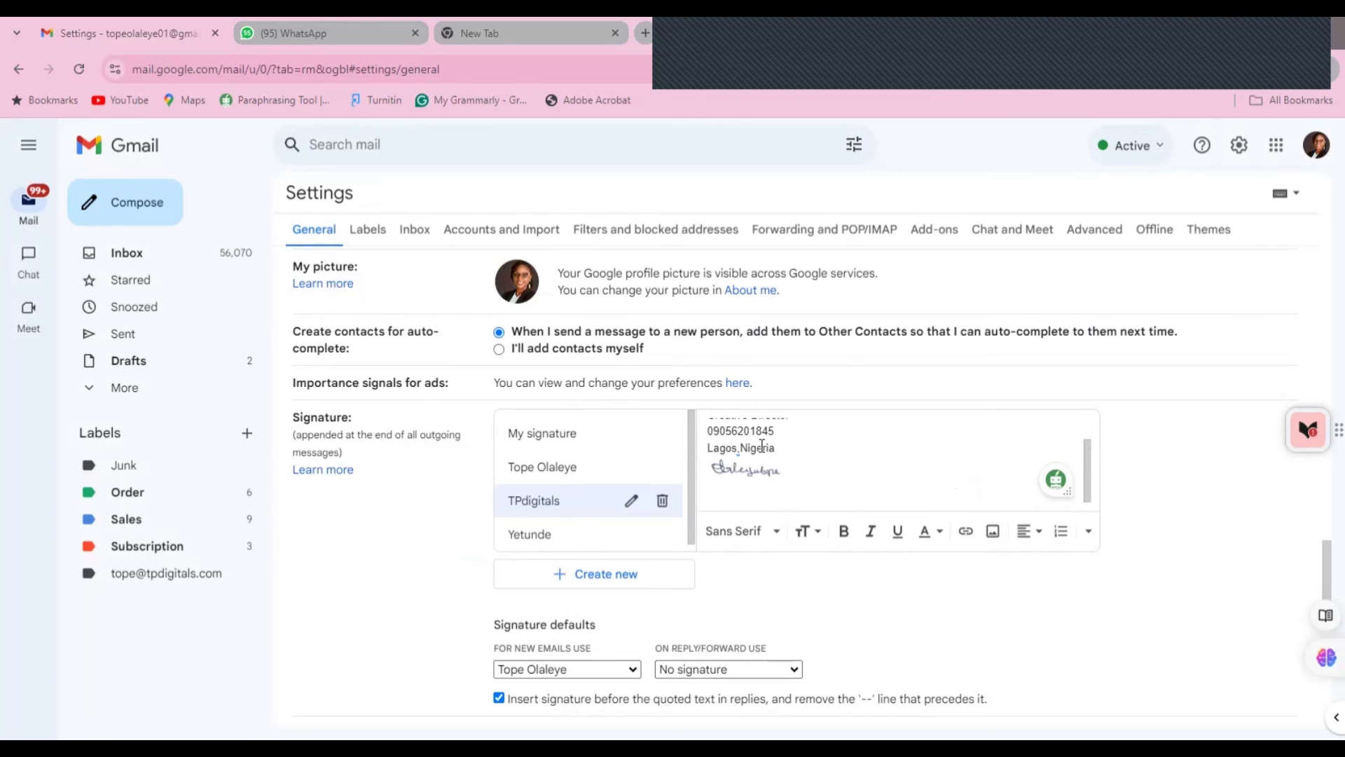
pyautogui.moveTo(774, 449)
pyautogui.mouseDown()
pyautogui.moveTo(714, 420)
pyautogui.moveTo(707, 452)
pyautogui.mouseUp()
pyautogui.press('BackSpace')
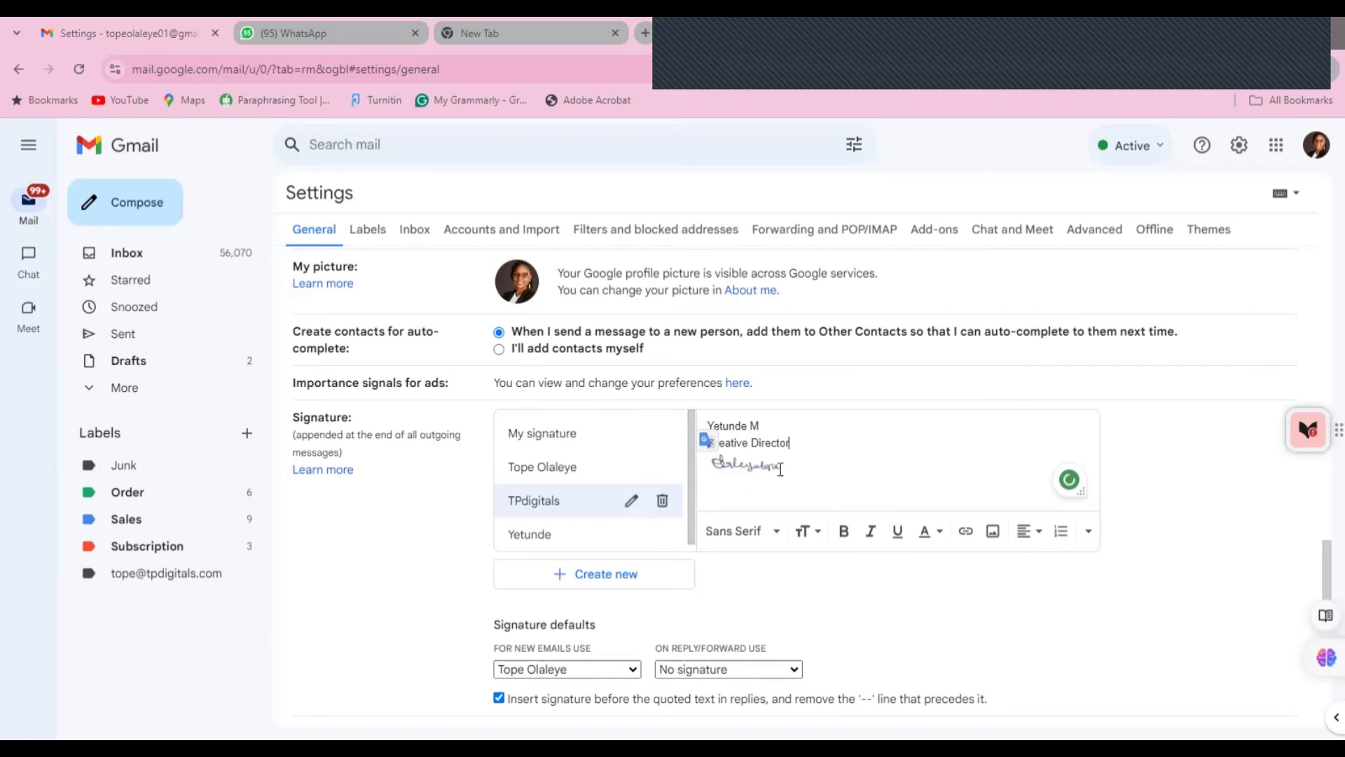
pyautogui.click(778, 466)
pyautogui.click(796, 475)
pyautogui.hotkey('ctrl', 'v')
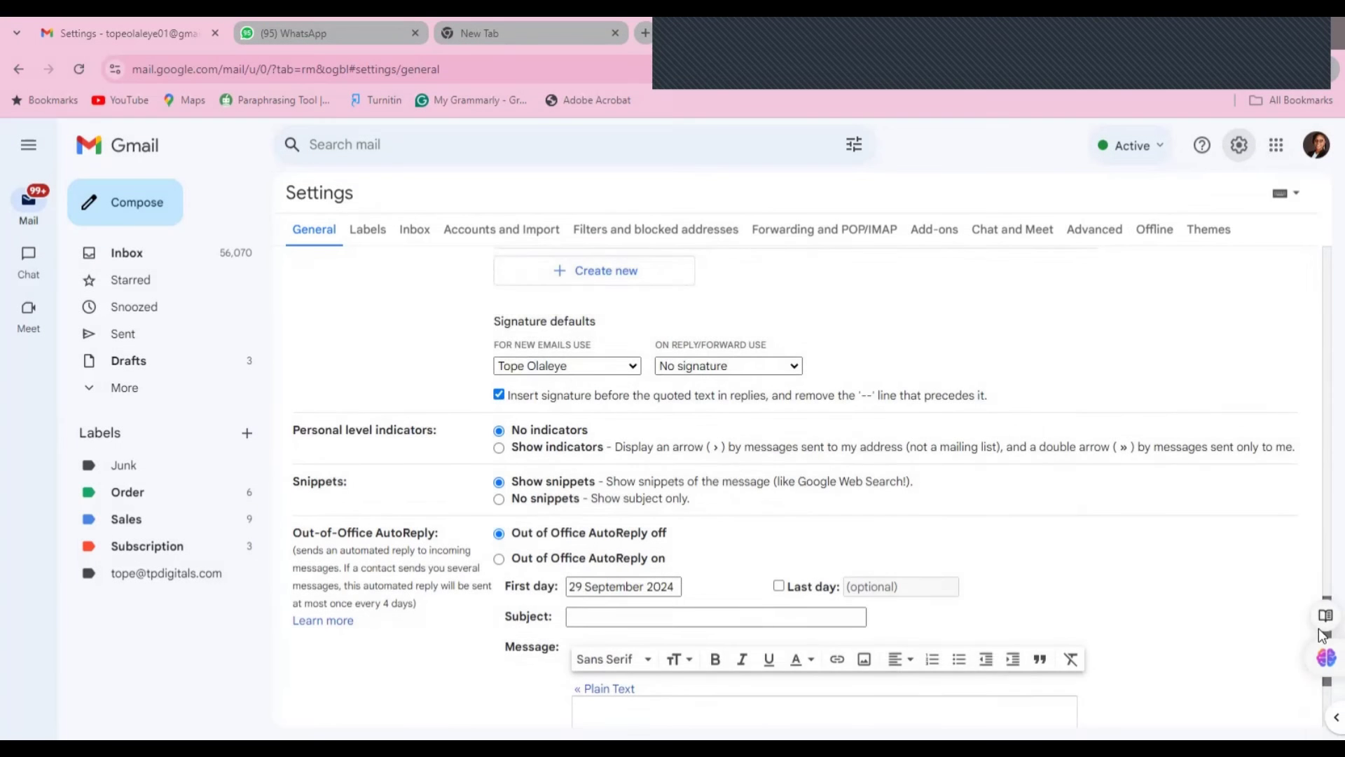
# - Save the signature and insert TPdigitals into a new message
pyautogui.scroll(-3, 683, 693)
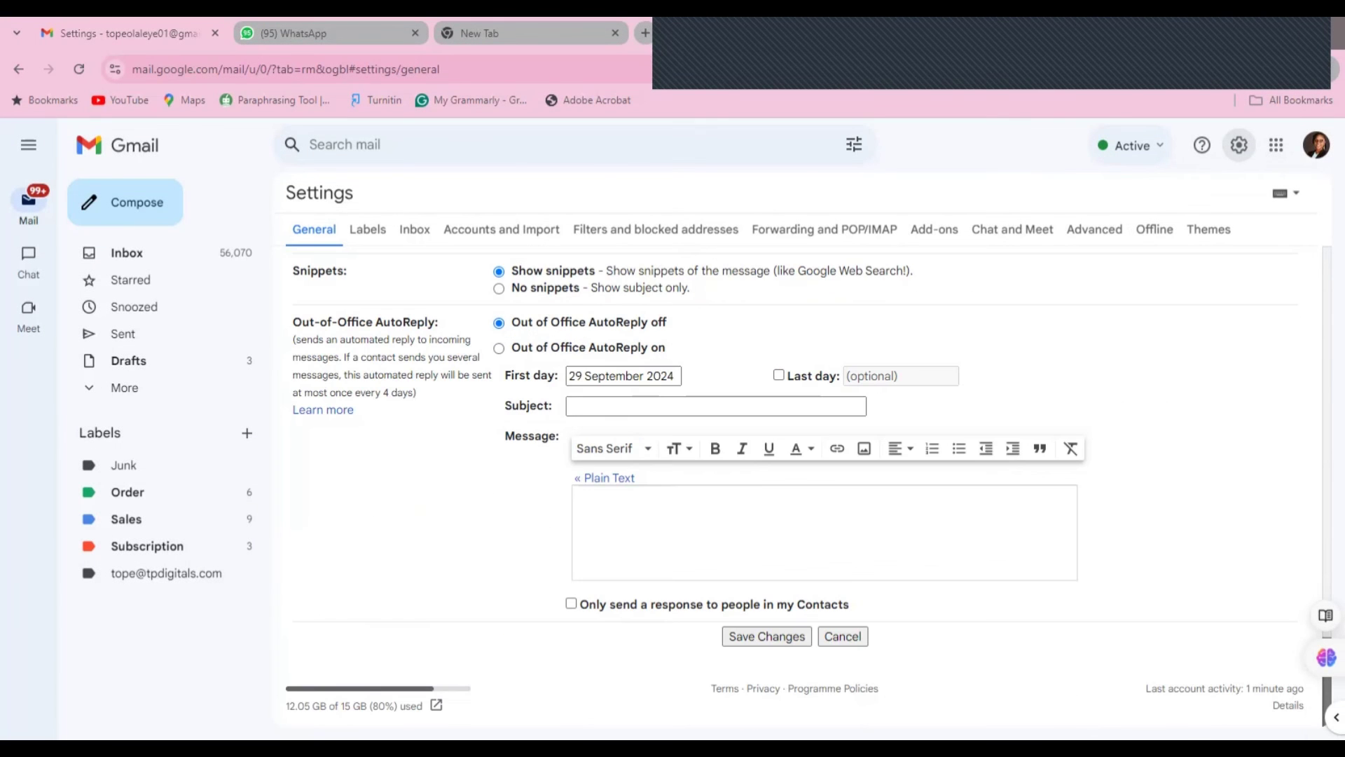
pyautogui.click(756, 639)
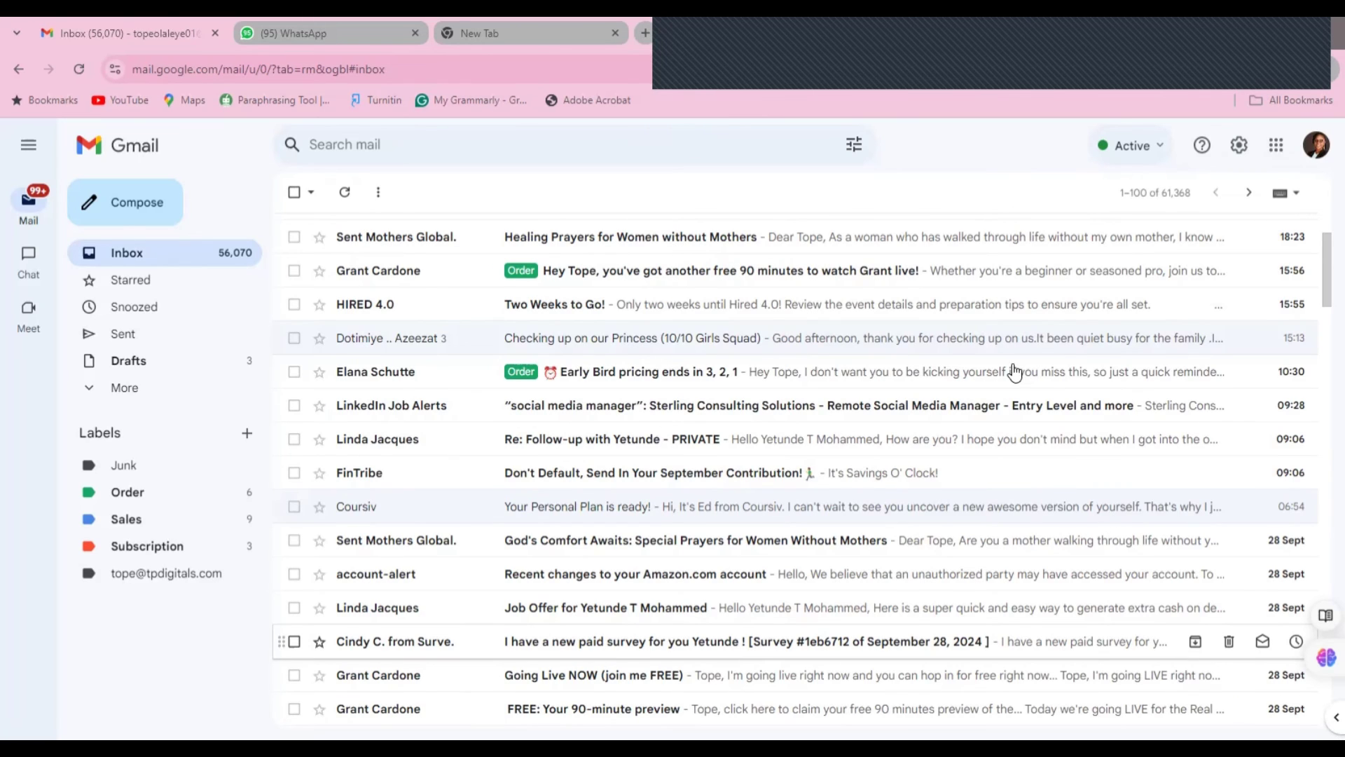
pyautogui.click(145, 209)
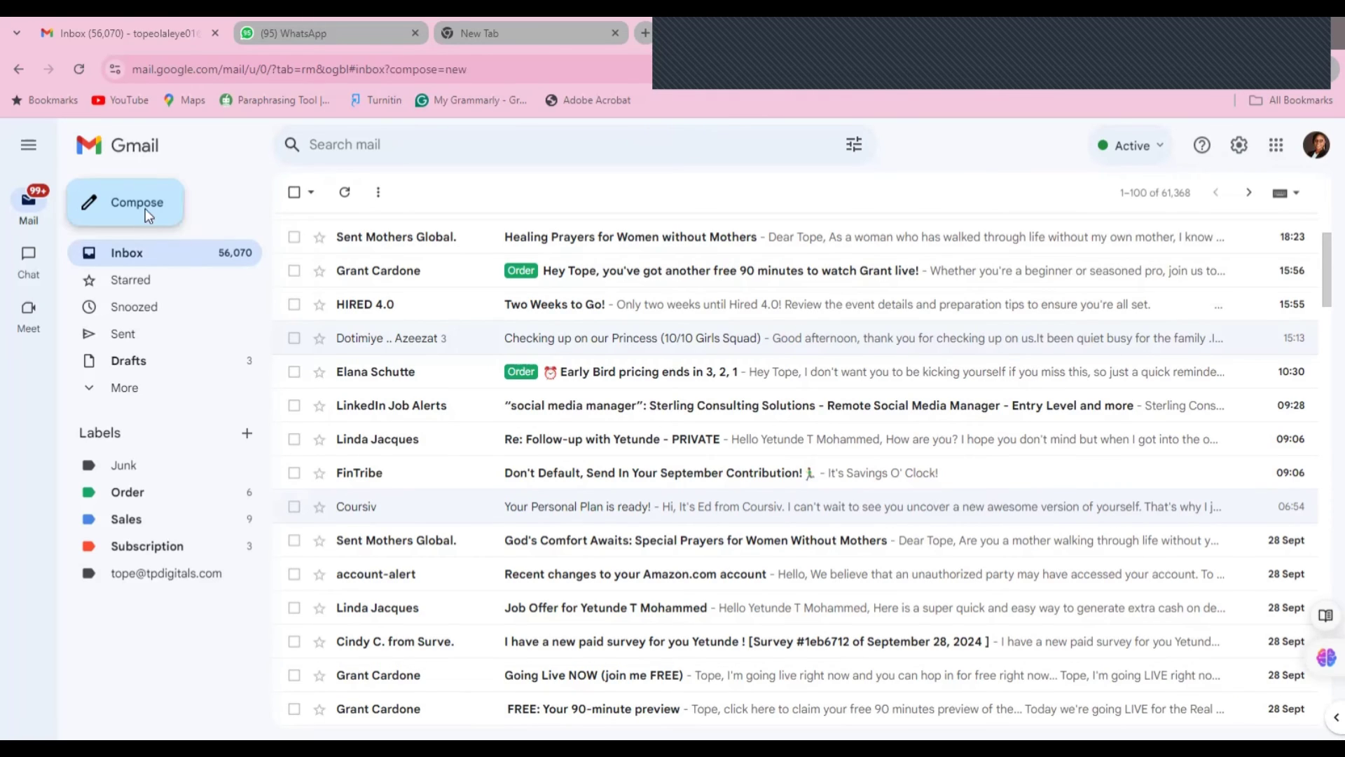
pyautogui.click(1188, 714)
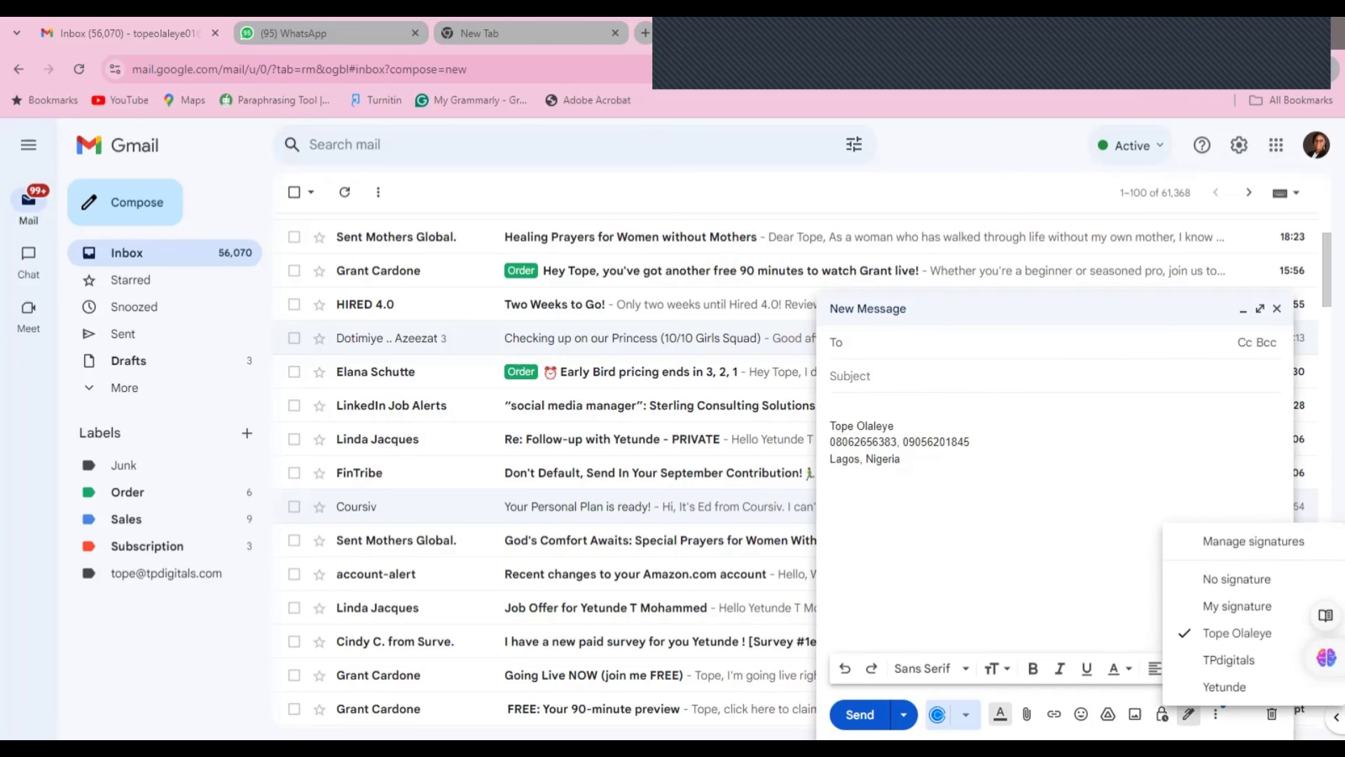
pyautogui.click(1199, 666)
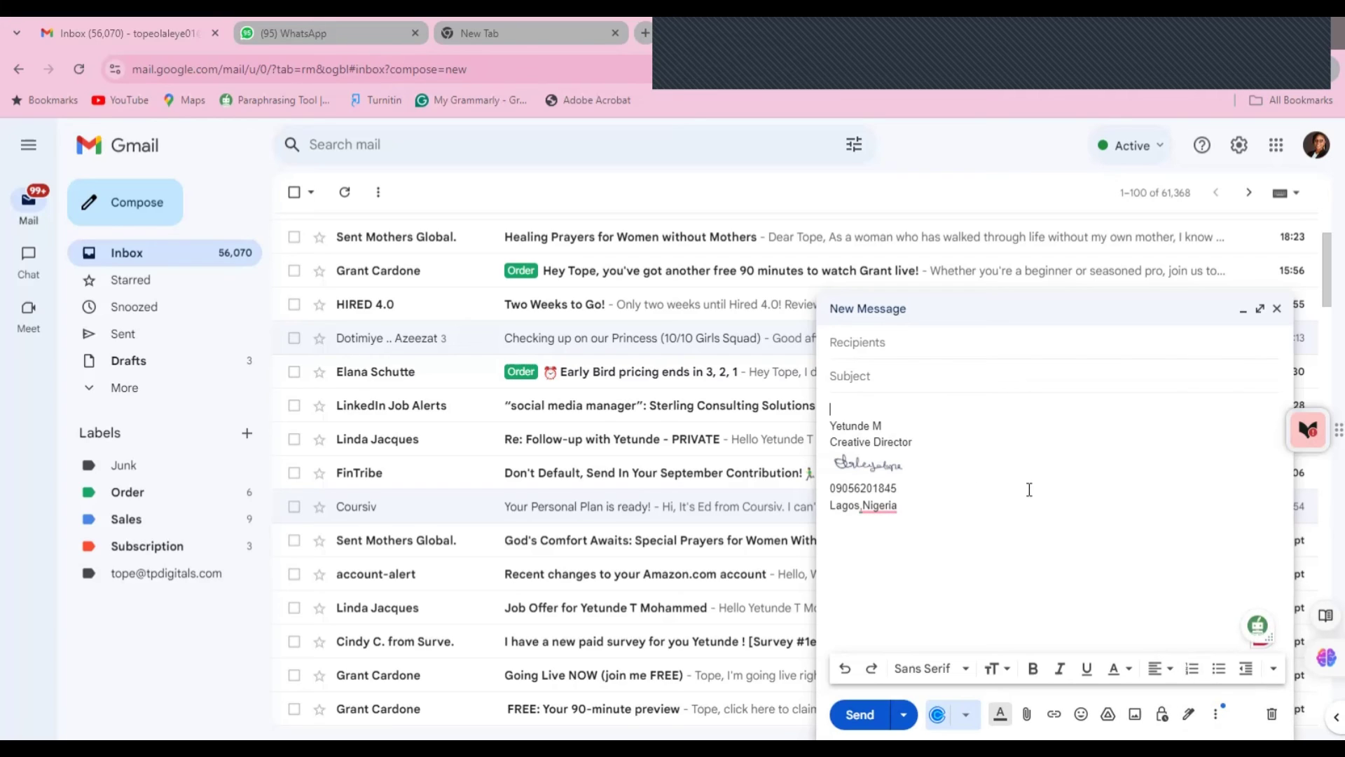
# - Correct the spelling to 'Lagos, Nigeria' and close the draft
pyautogui.click(867, 503)
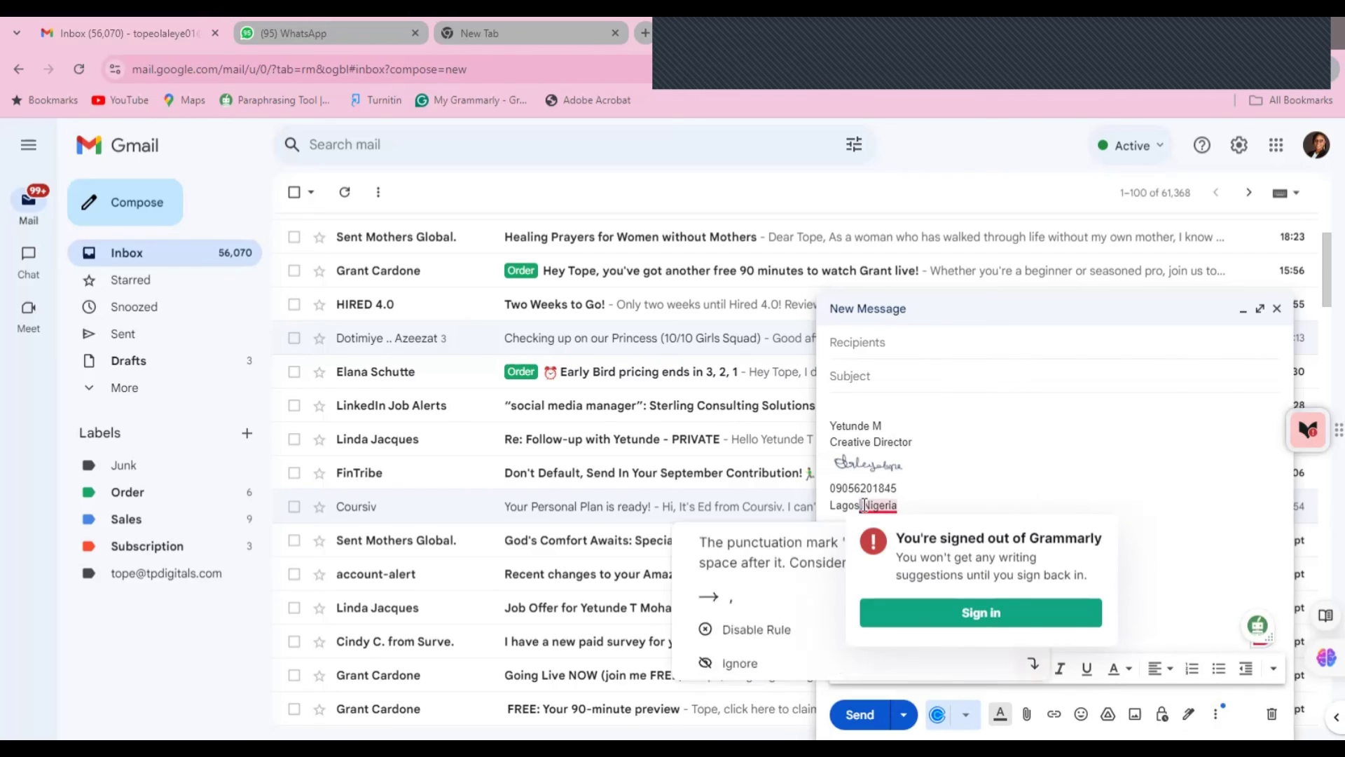
pyautogui.click(721, 588)
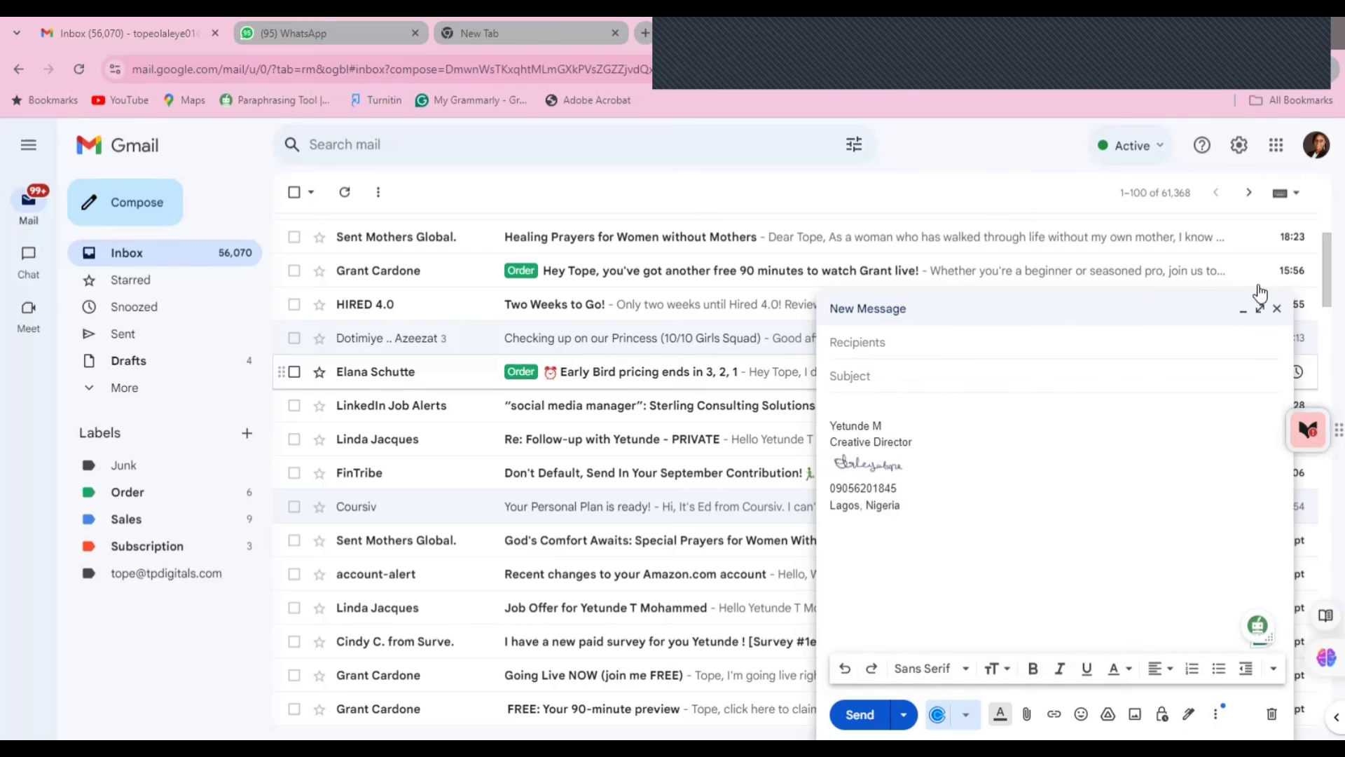
pyautogui.click(1275, 312)
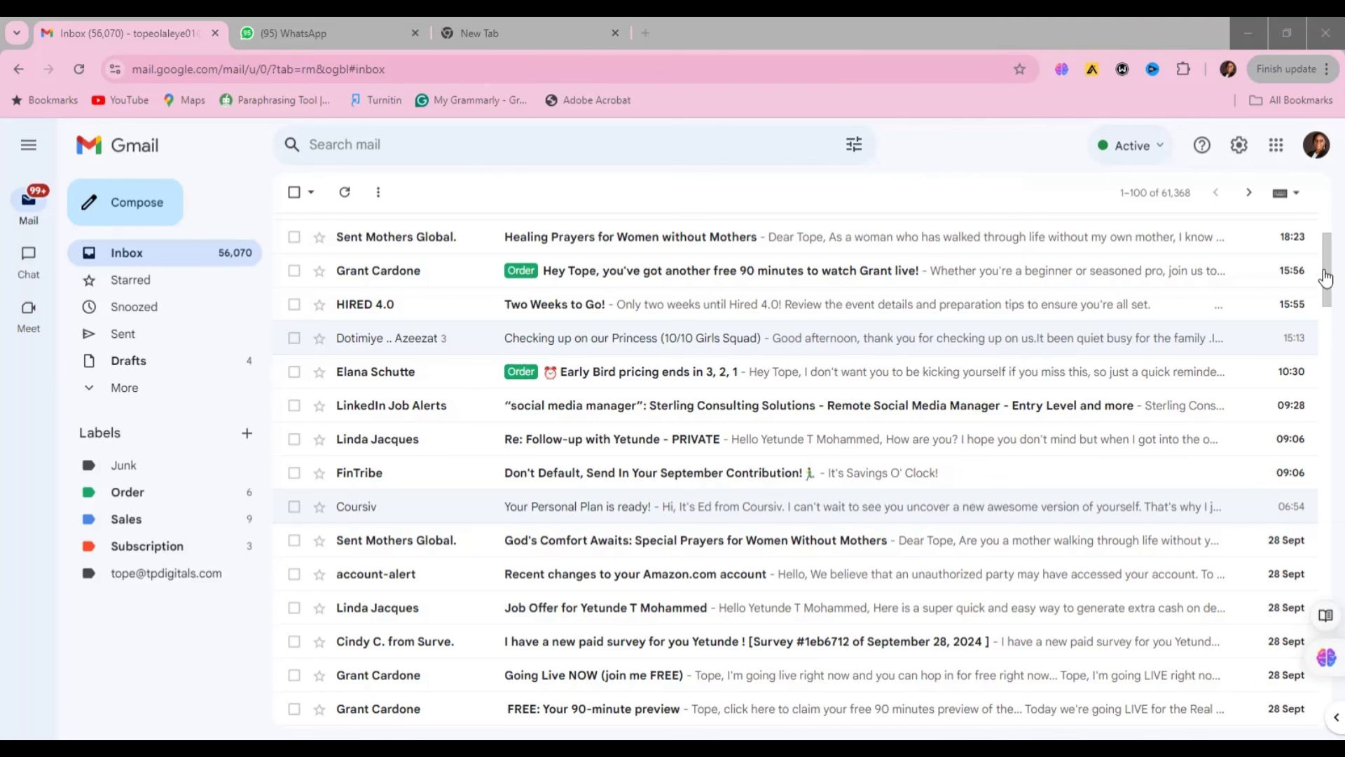
# - Open the paid-survey email and scroll to its closing 'I'm reporting as spam / I want to unsubscribe' line
pyautogui.moveTo(1322, 273); pyautogui.dragTo(1318, 294)
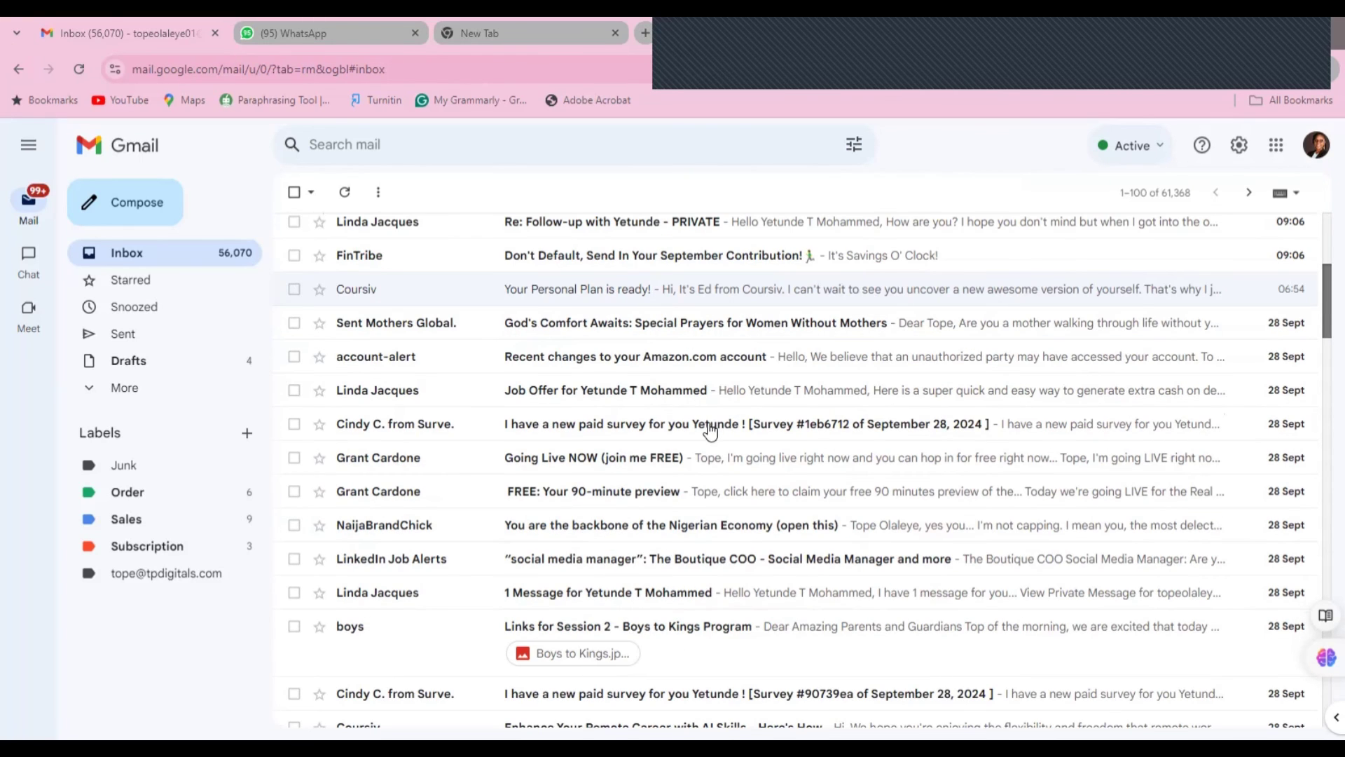
pyautogui.click(1181, 428)
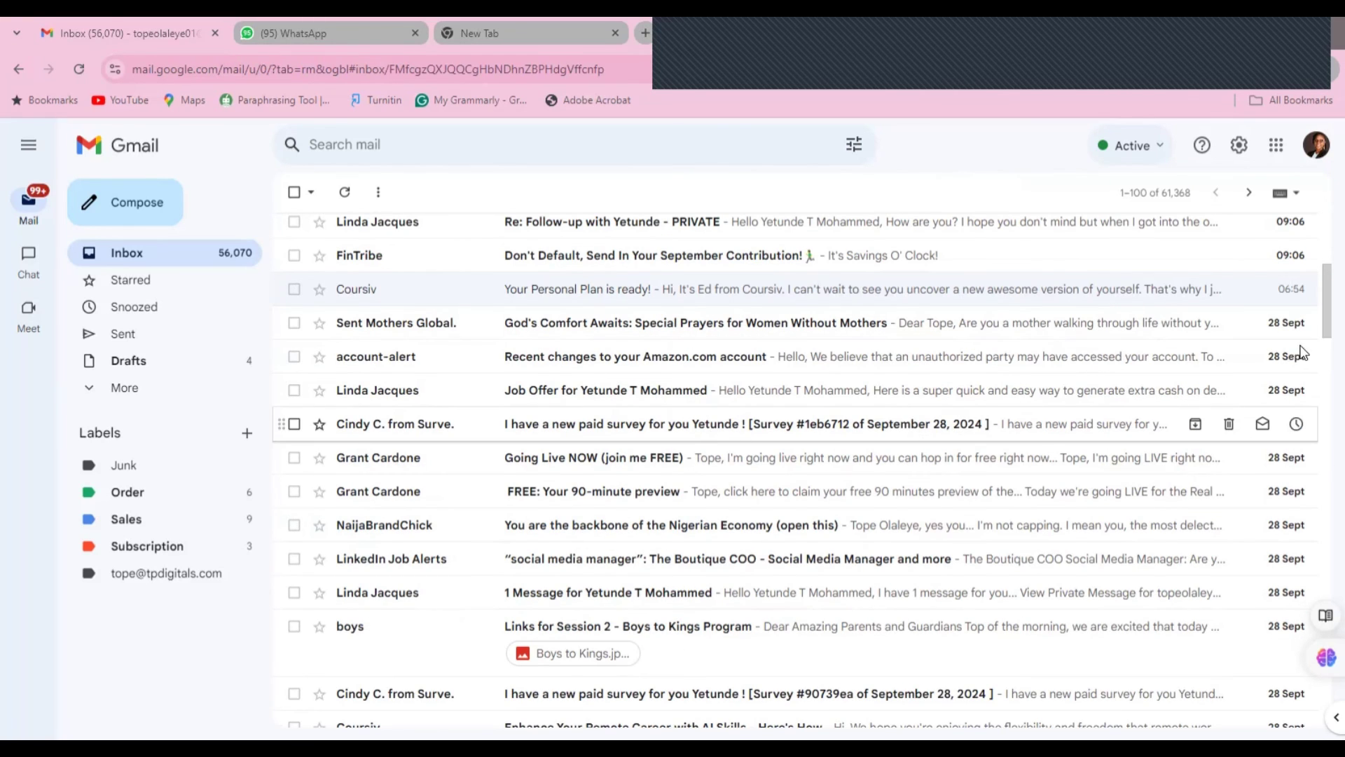
pyautogui.moveTo(1318, 287); pyautogui.dragTo(1320, 610)
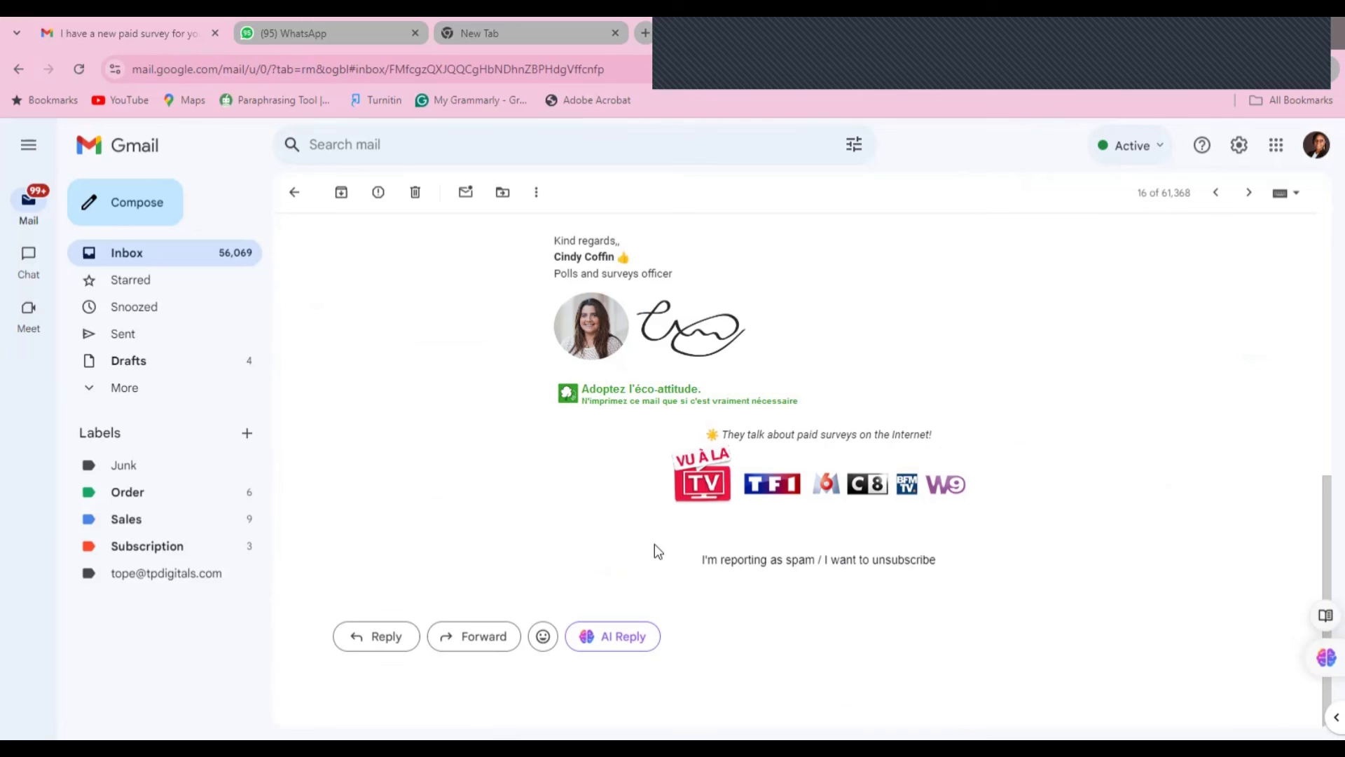
pyautogui.tripleClick(879, 561)
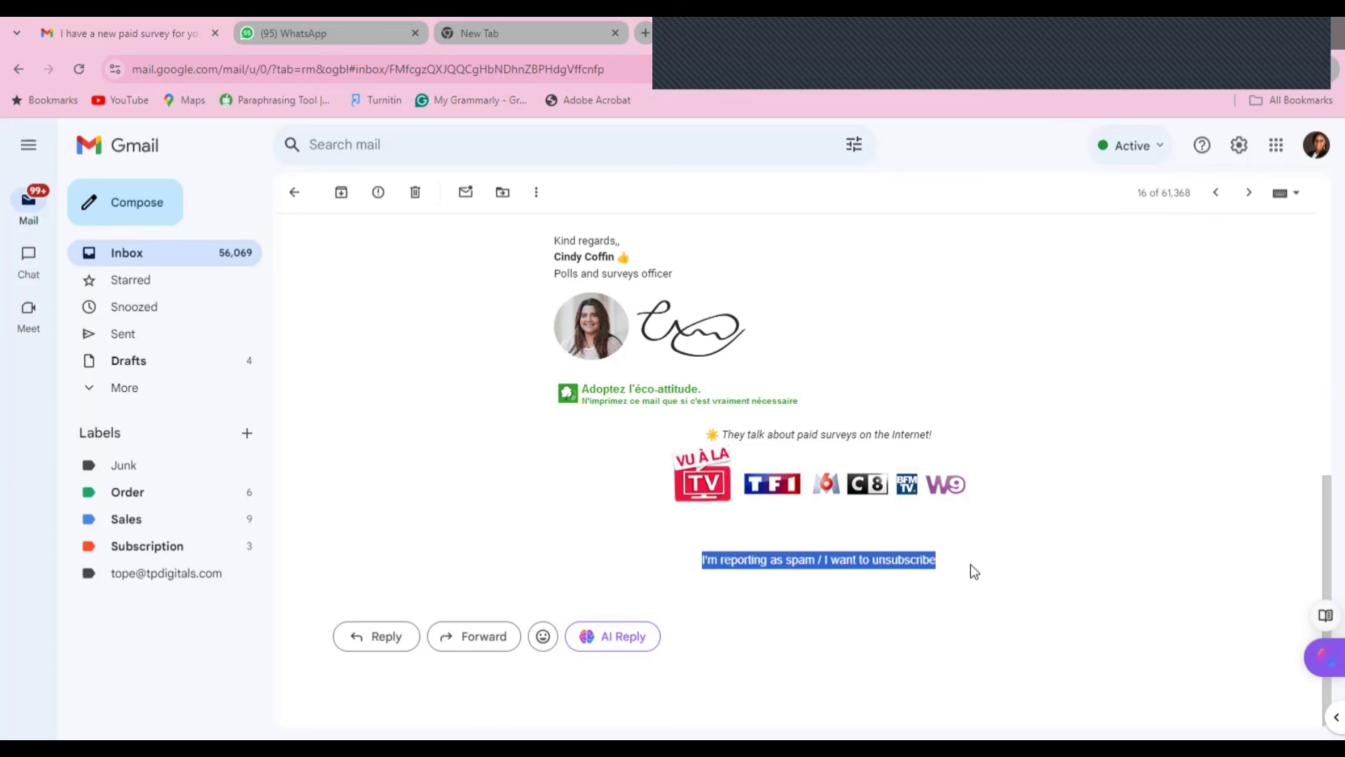
pyautogui.click(970, 564)
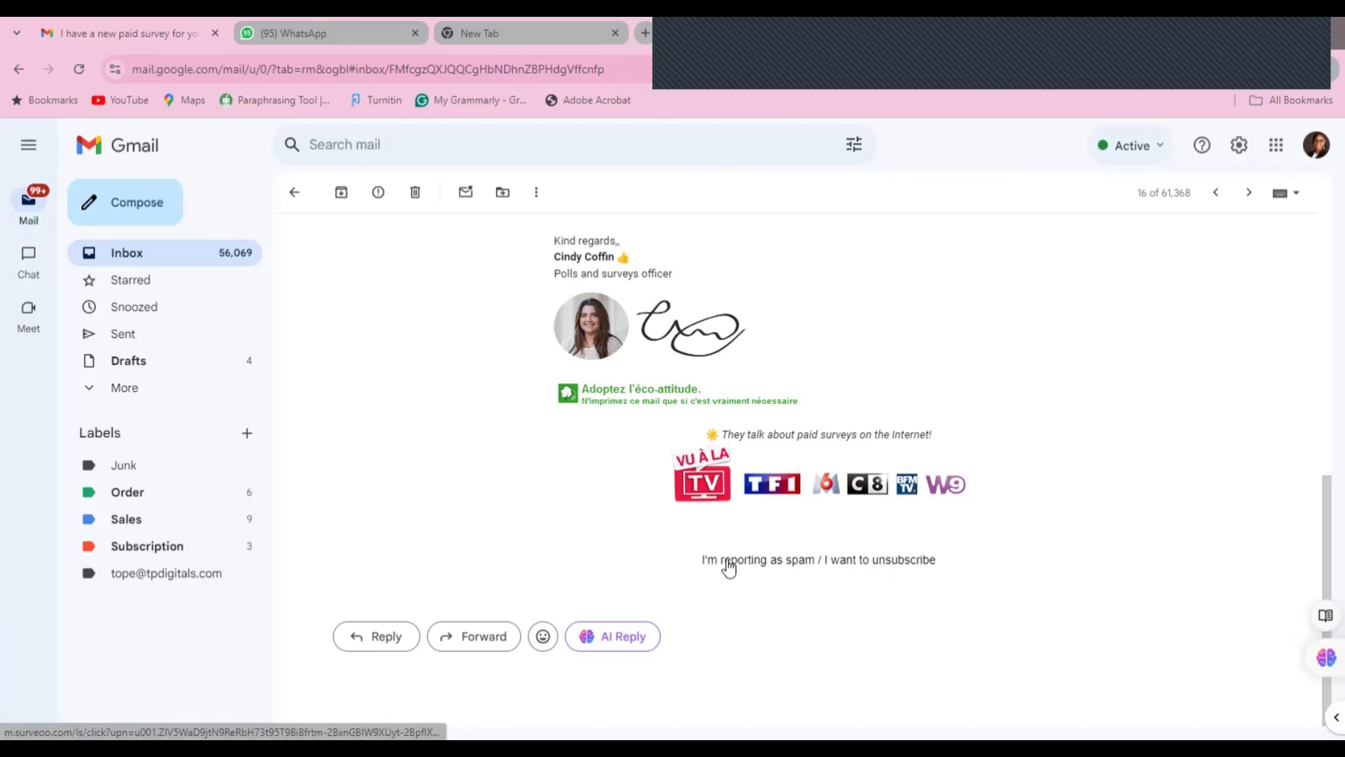
# - Follow the survey's unsubscribe link to the Connexion page, then go back to the Gmail inbox
pyautogui.click(894, 565)
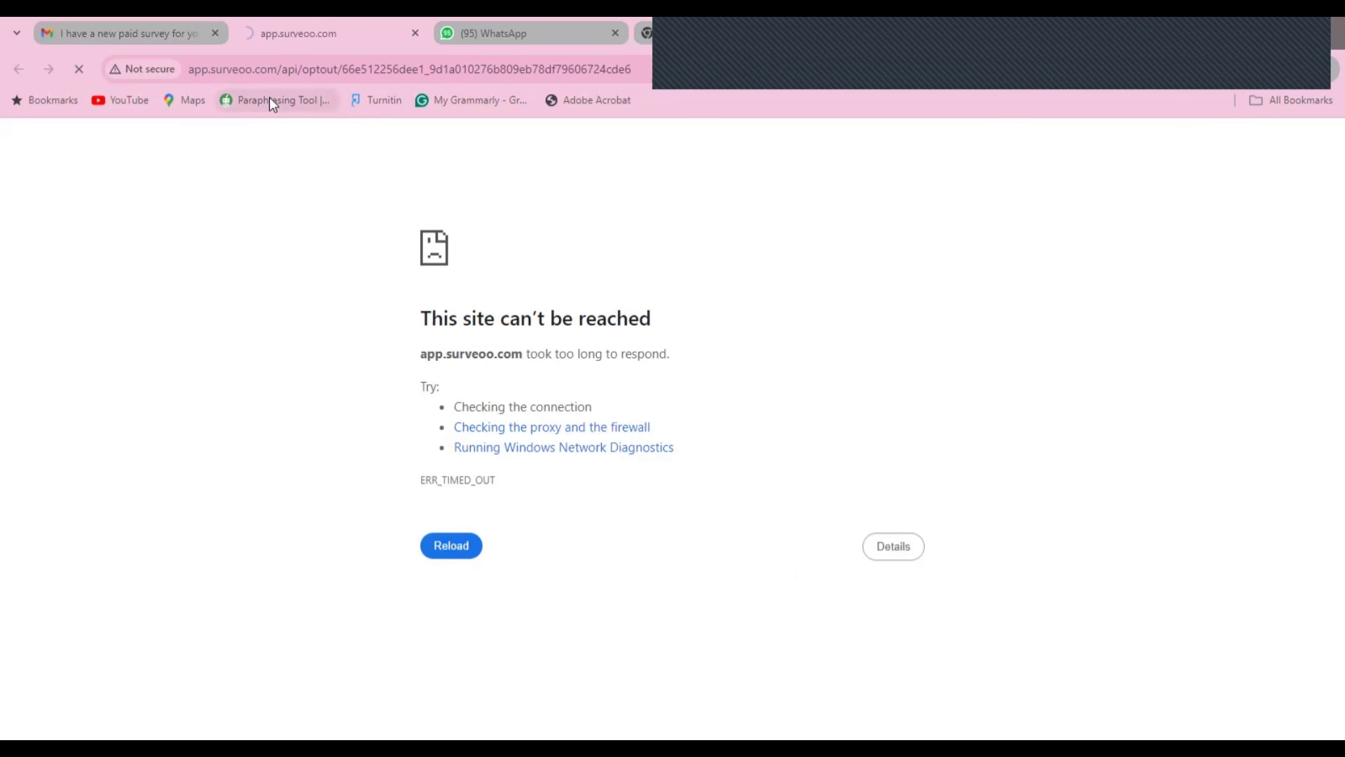
pyautogui.click(151, 29)
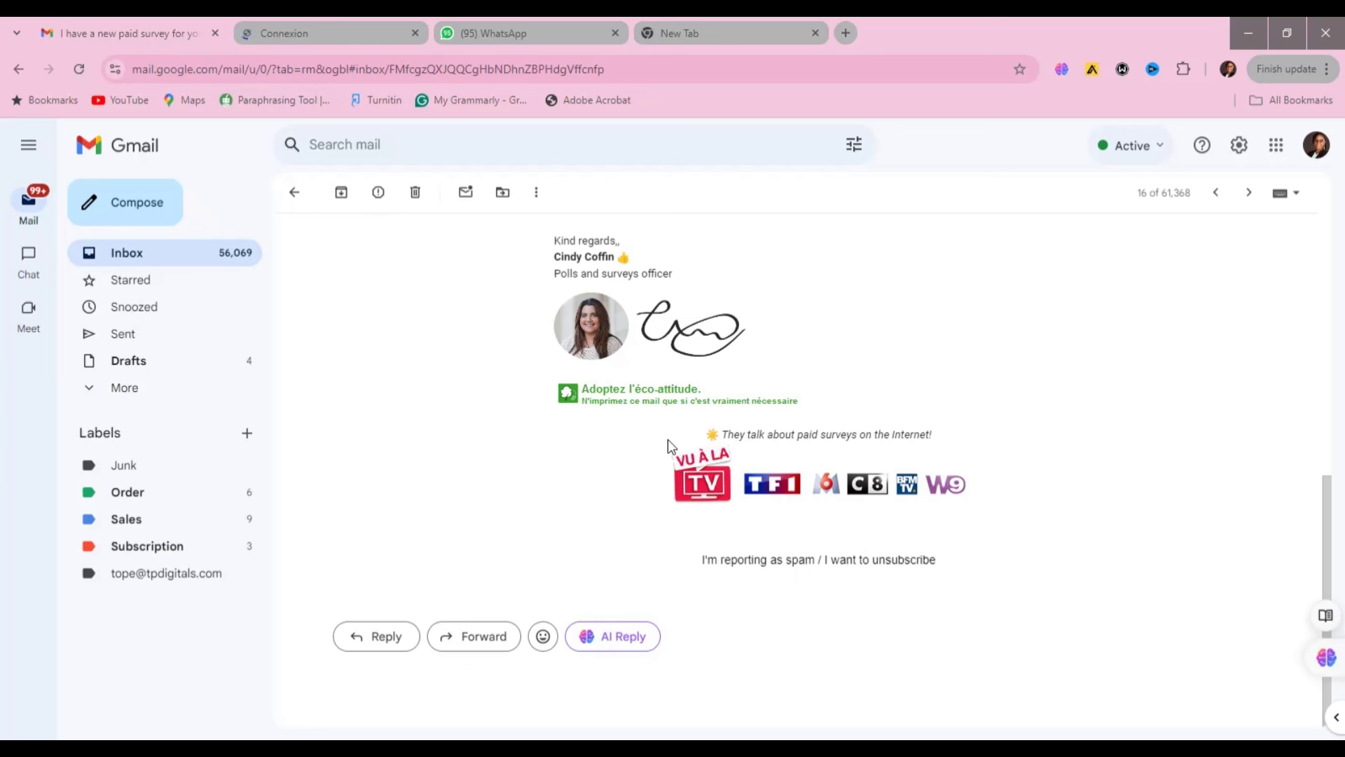
pyautogui.click(295, 193)
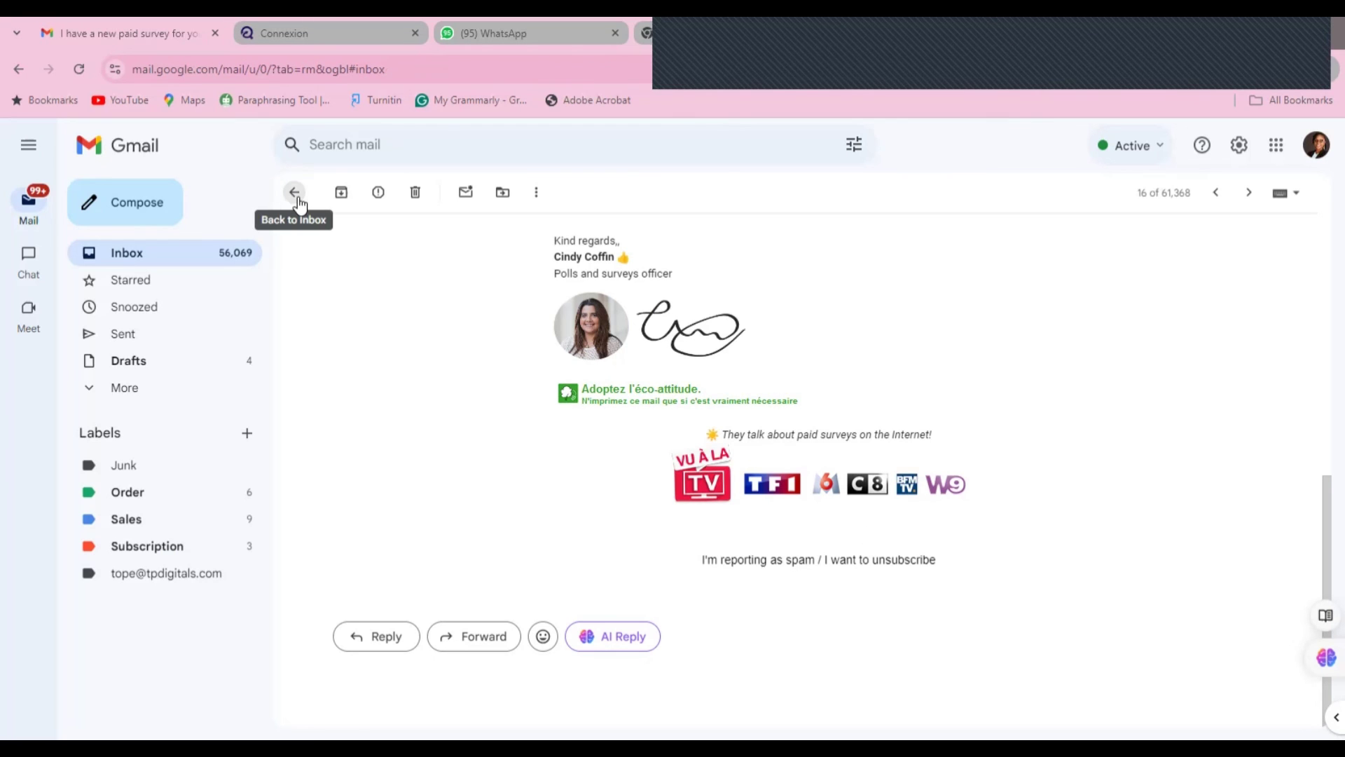